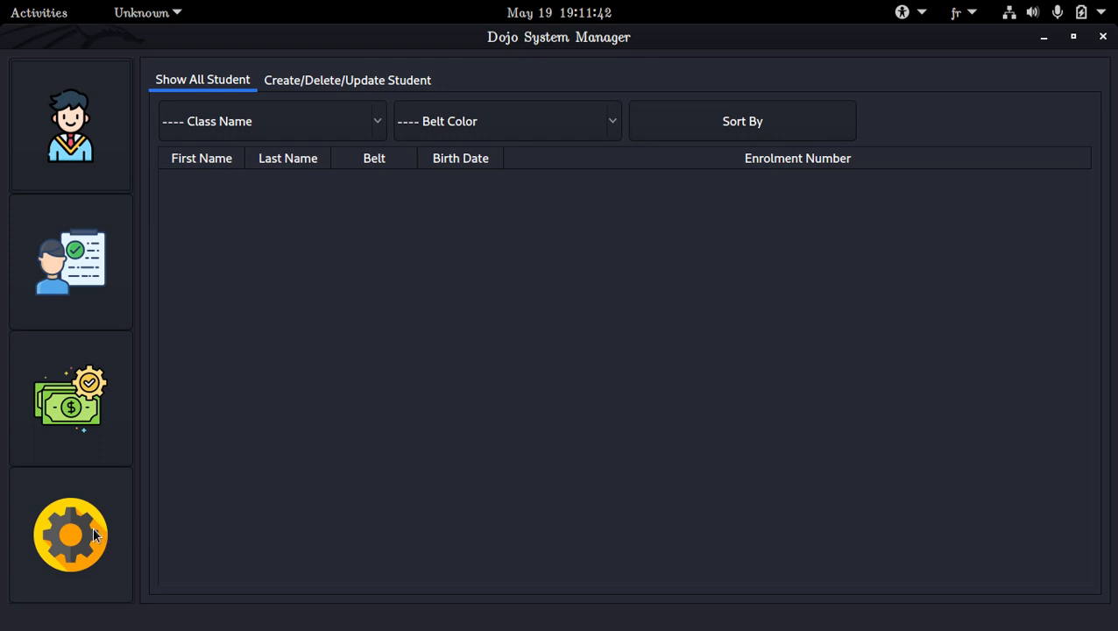
Look through the running app's Reporting and Backup settings and its Fees page, and close the app.
left_click(95, 534)
left_click(233, 87)
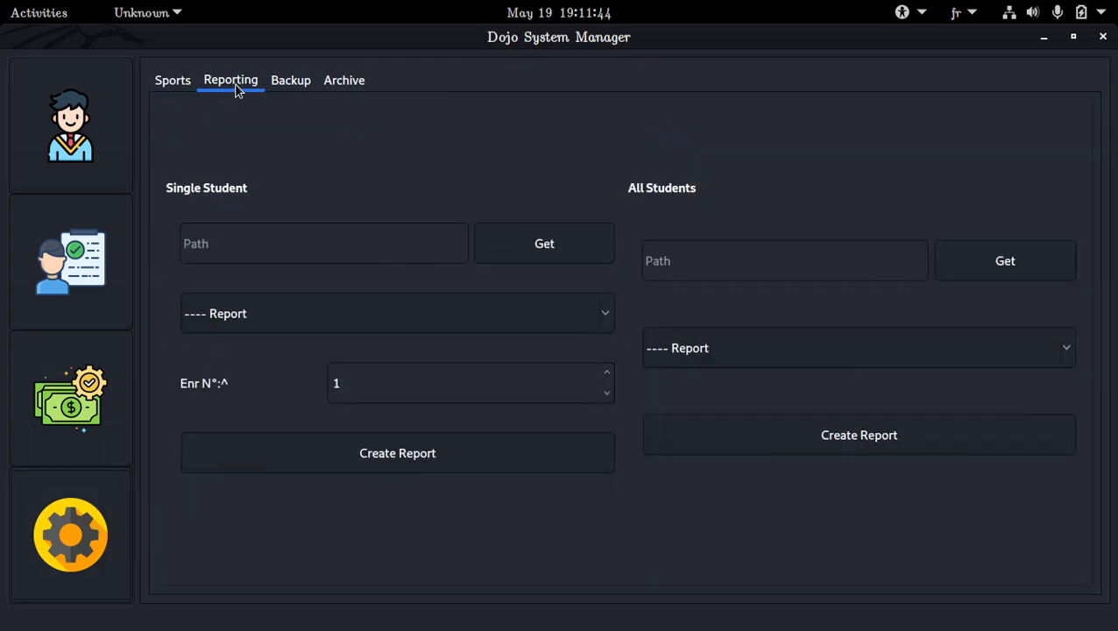
left_click(321, 78)
left_click(296, 84)
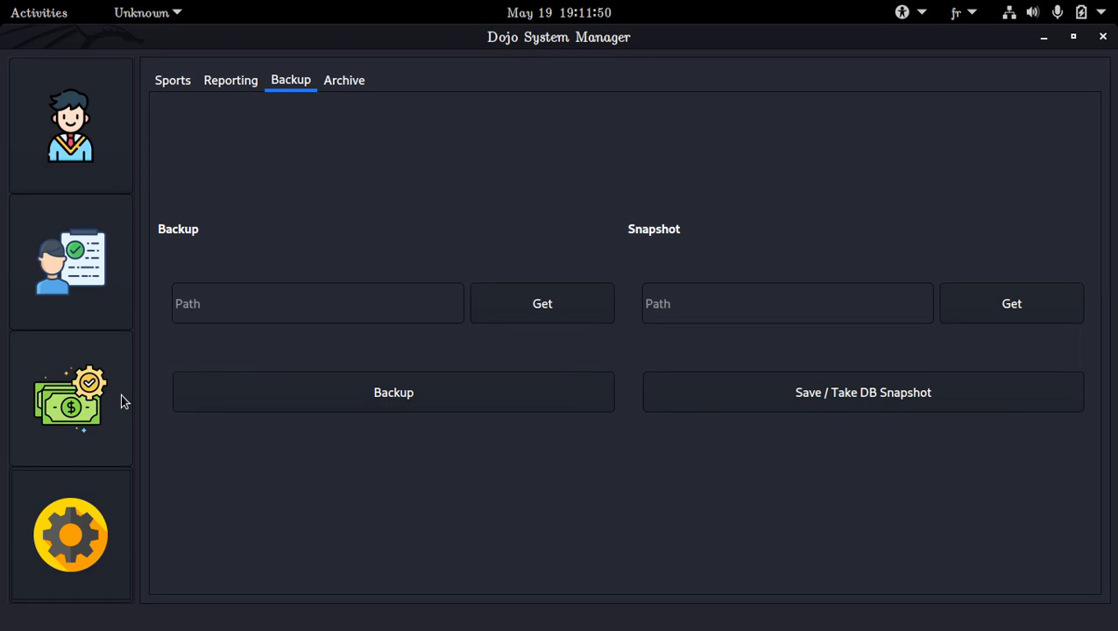
left_click(75, 386)
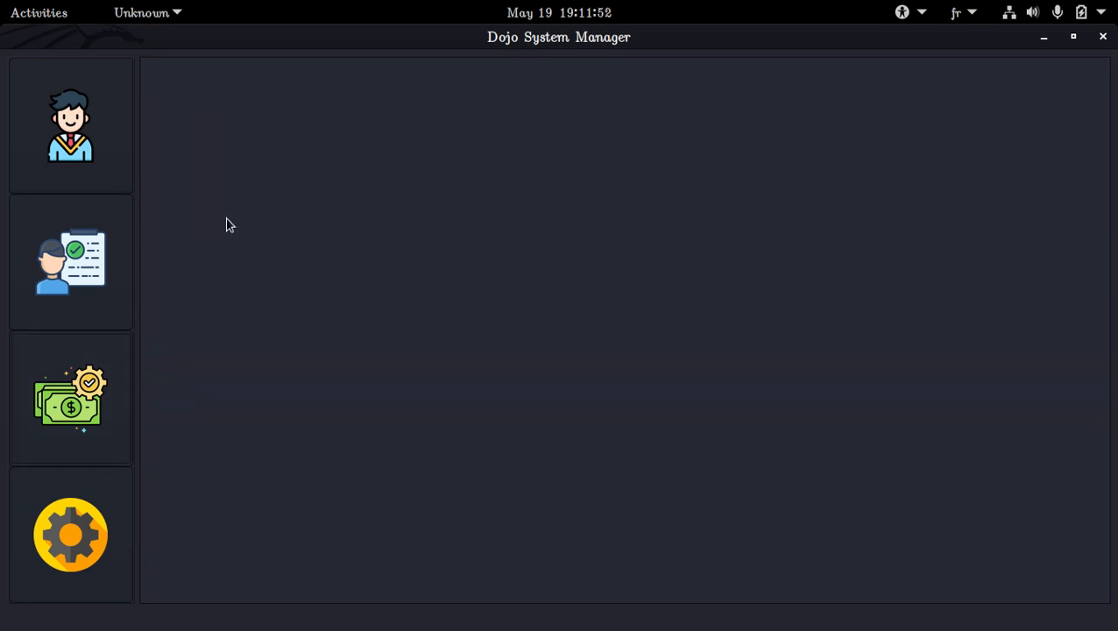
left_click(1103, 37)
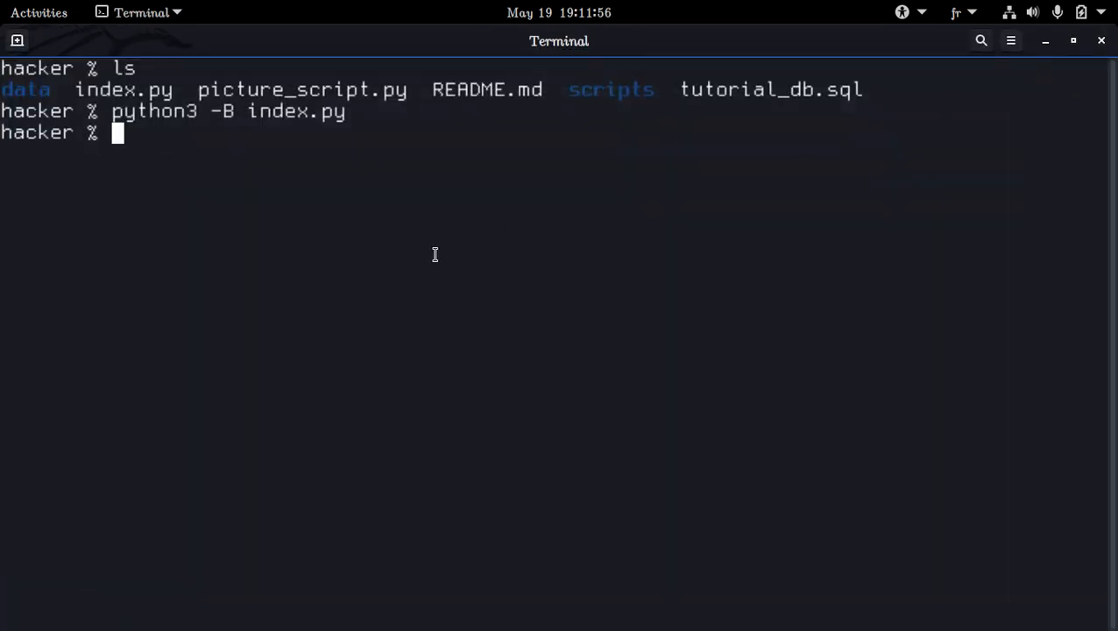
Open data/main.ui in Qt Designer from the terminal.
type("designer main")
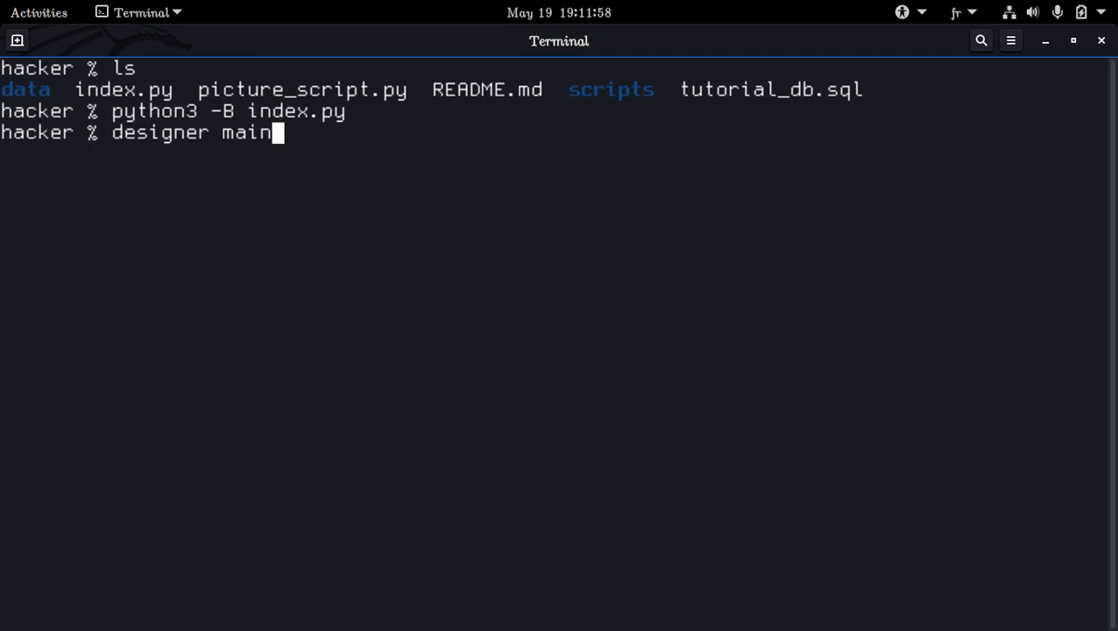
key("BackSpace")
key("BackSpace")
key("BackSpace")
key("BackSpace")
type("data/main.ui")
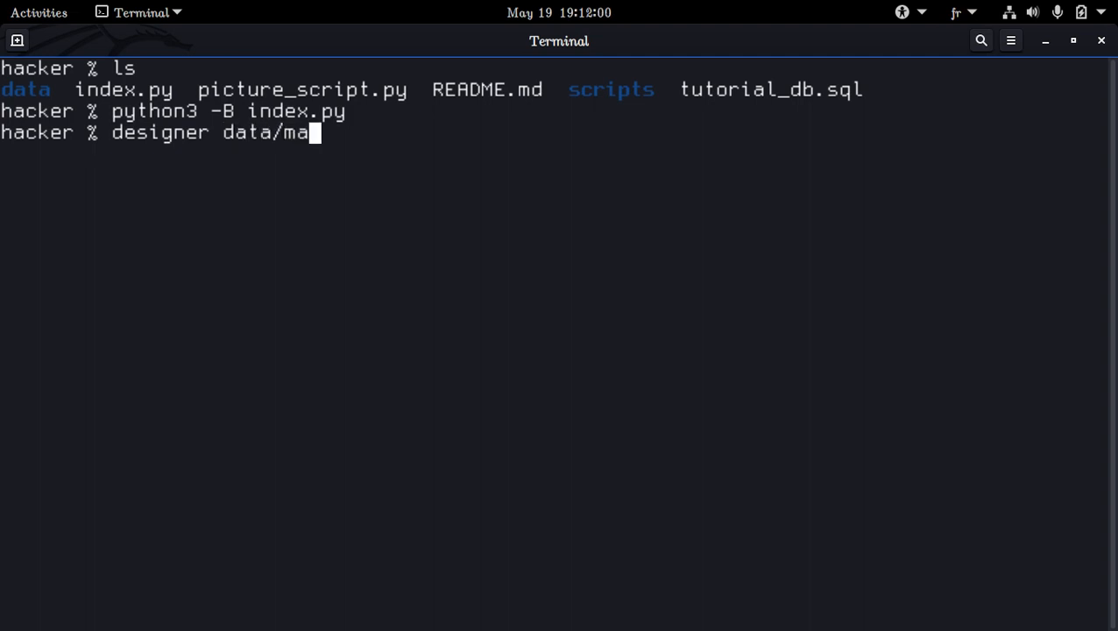
key("Return")
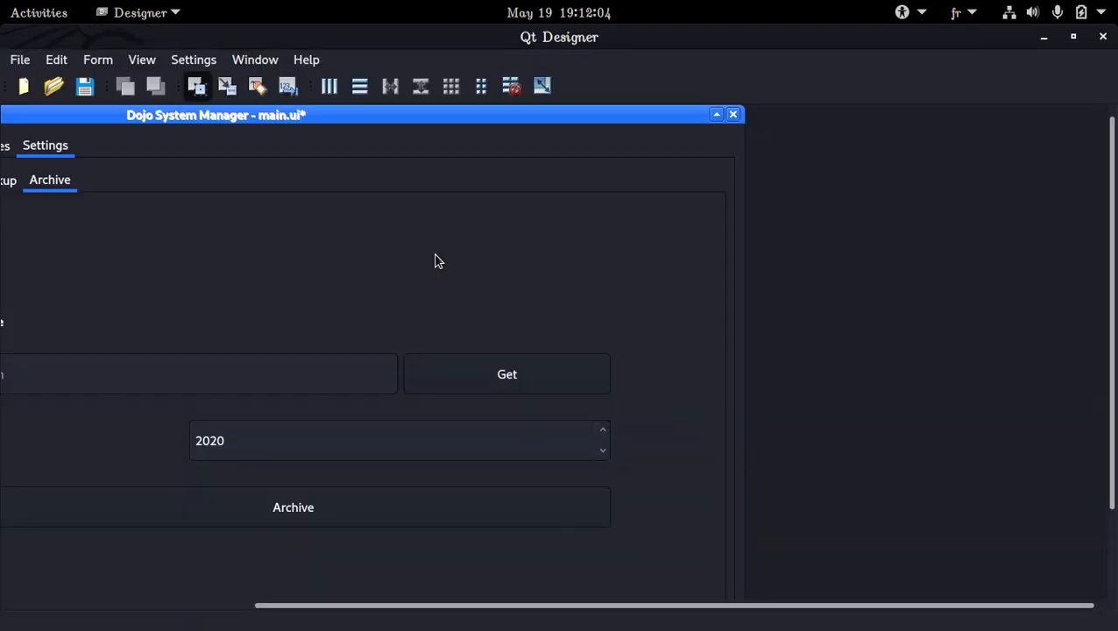
Add a Tab Widget to the Fees page of the main.ui form.
left_click_drag(412, 607, 218, 591)
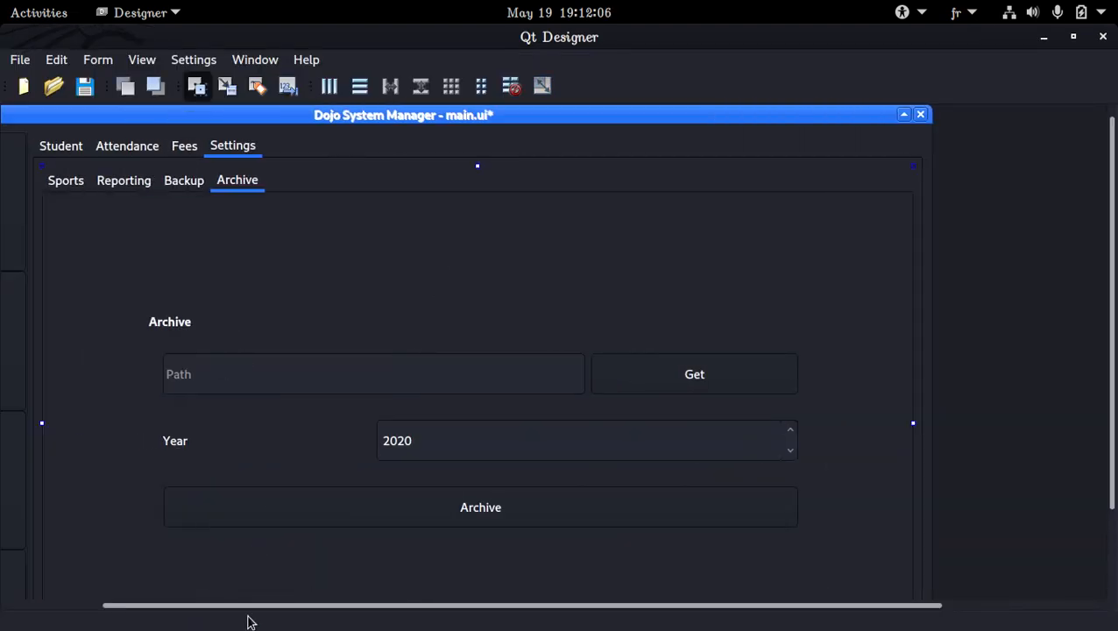
left_click_drag(358, 128, 471, 136)
left_click(296, 158)
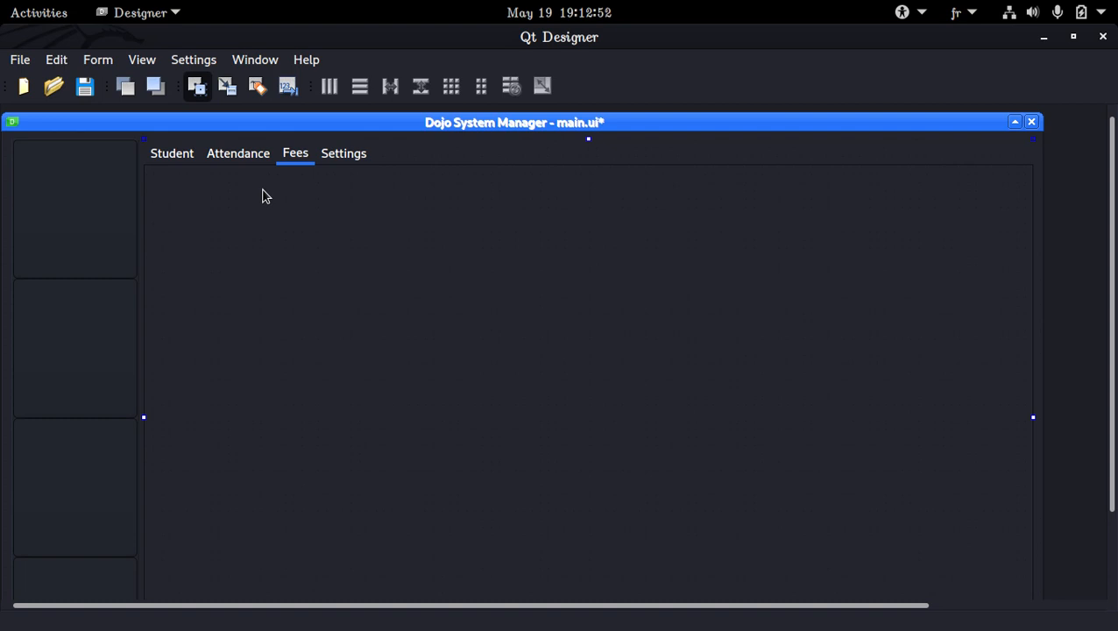
left_click(154, 63)
left_click(155, 87)
left_click(59, 142)
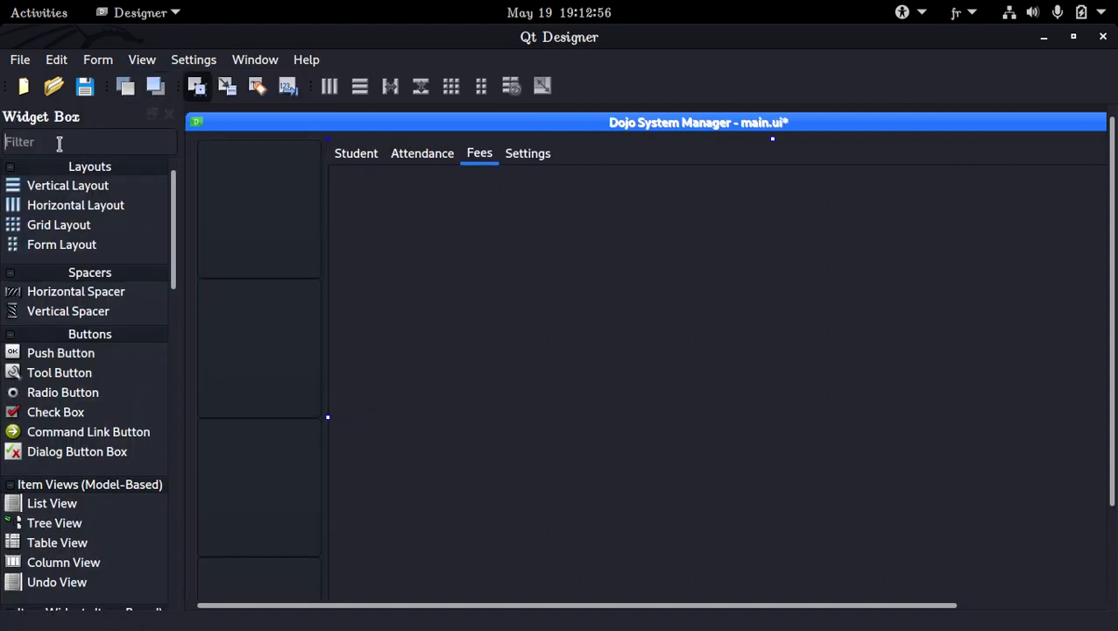
type("tab")
left_click_drag(88, 259, 442, 270)
Apply a layout to the Fees page so the new tab widget fills it.
right_click(576, 272)
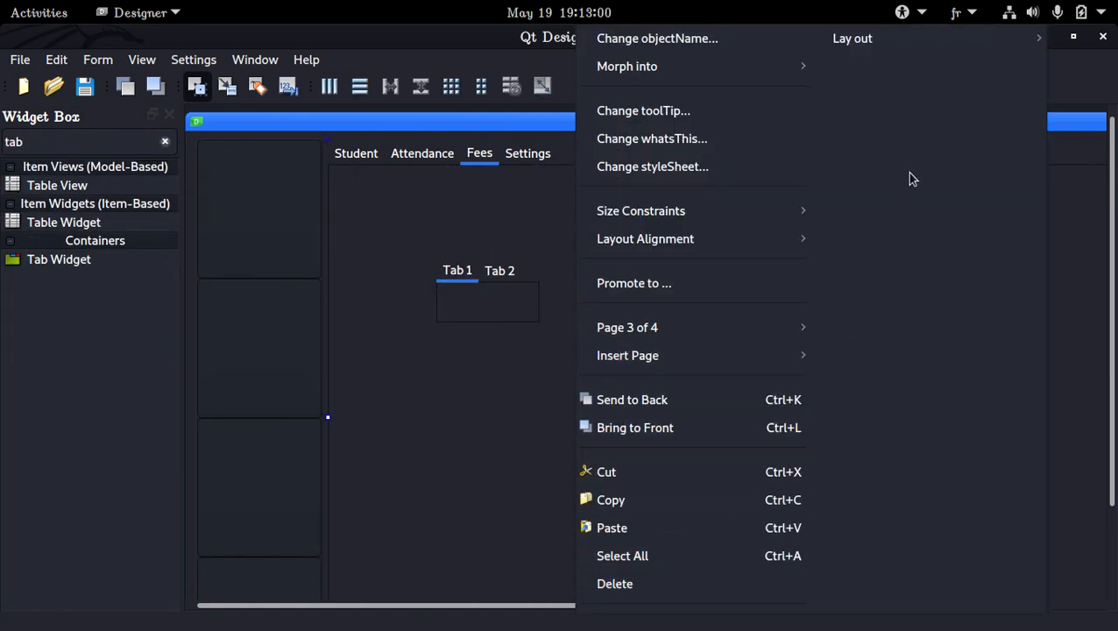
mouse_move(968, 44)
left_click(677, 177)
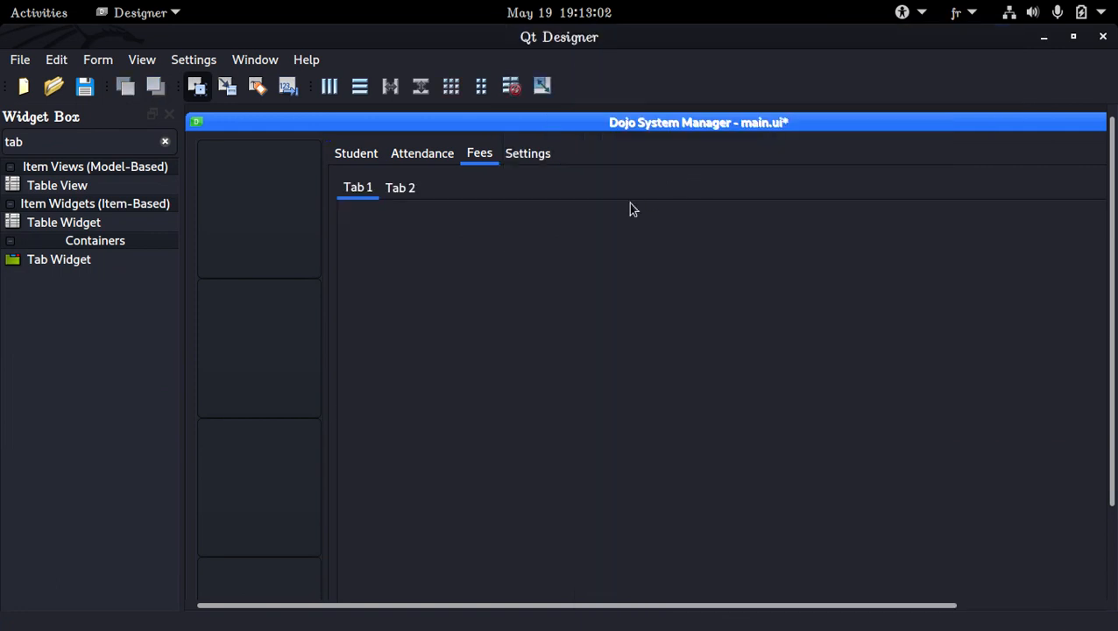
Insert a page after Tab 1 in the Fees tab widget.
right_click(532, 194)
mouse_move(638, 354)
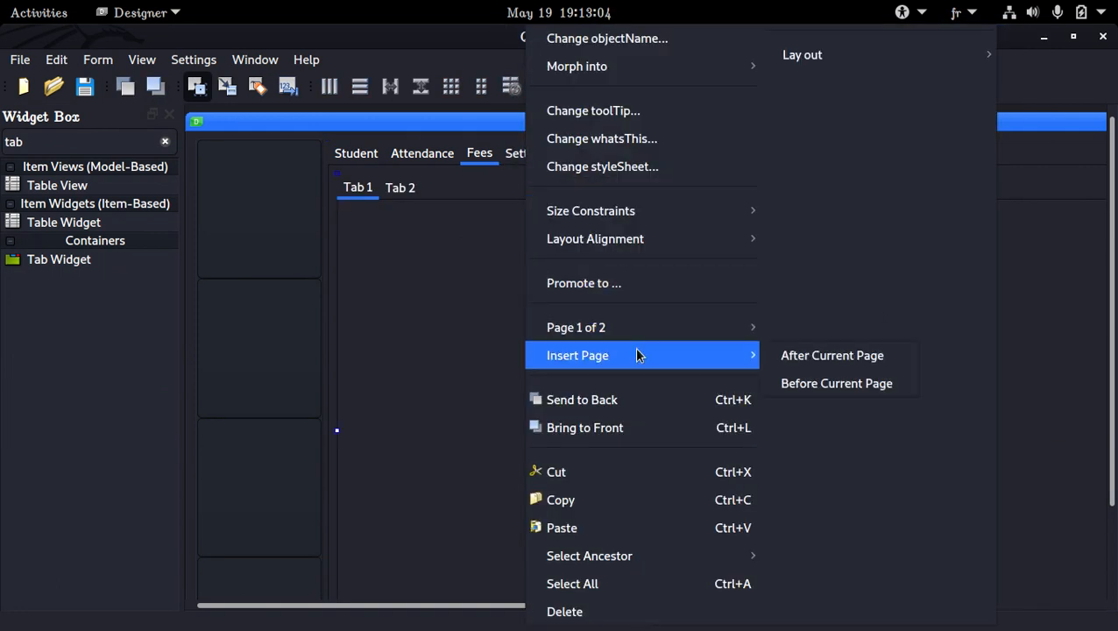
left_click(788, 354)
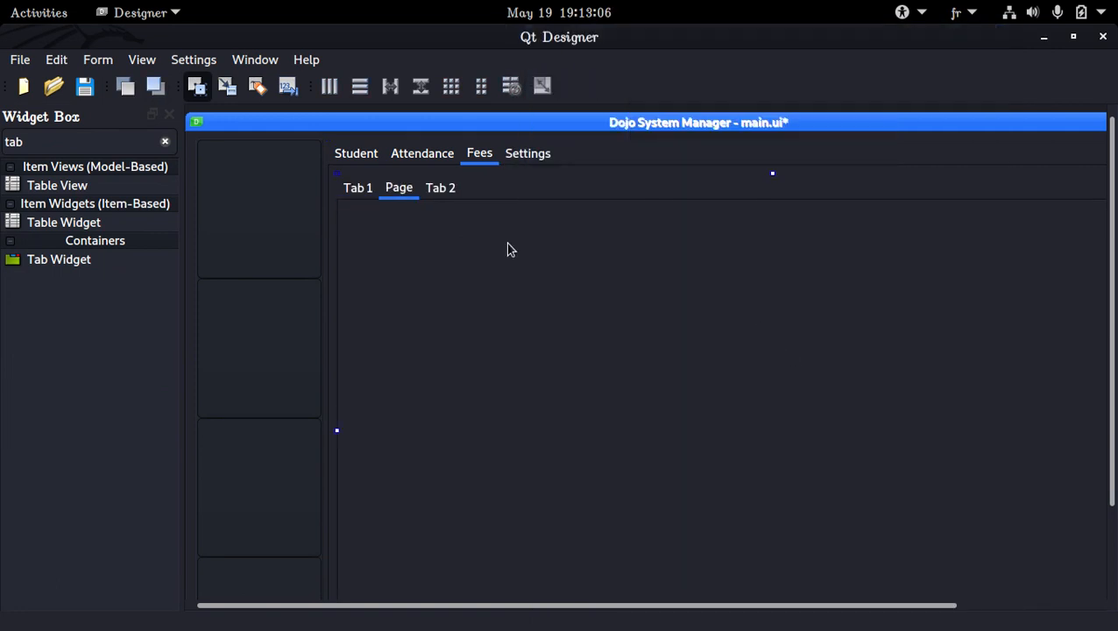
Hide the widget box, show the property editor, and set the title of Tab 1 to "All Fees".
left_click(366, 192)
left_click(170, 115)
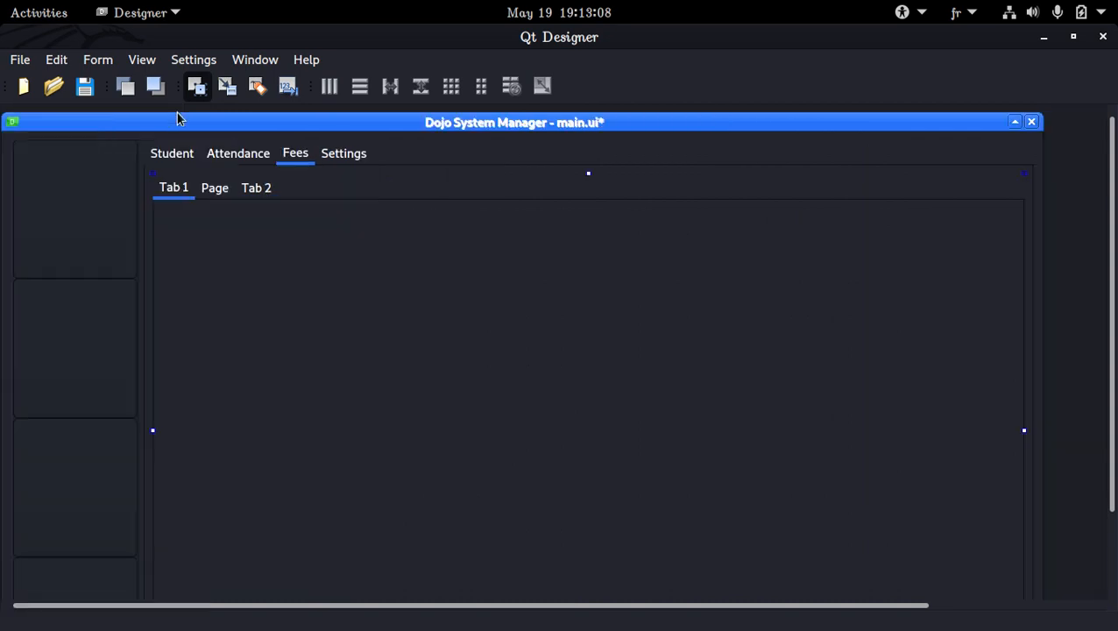
left_click(149, 60)
left_click(199, 140)
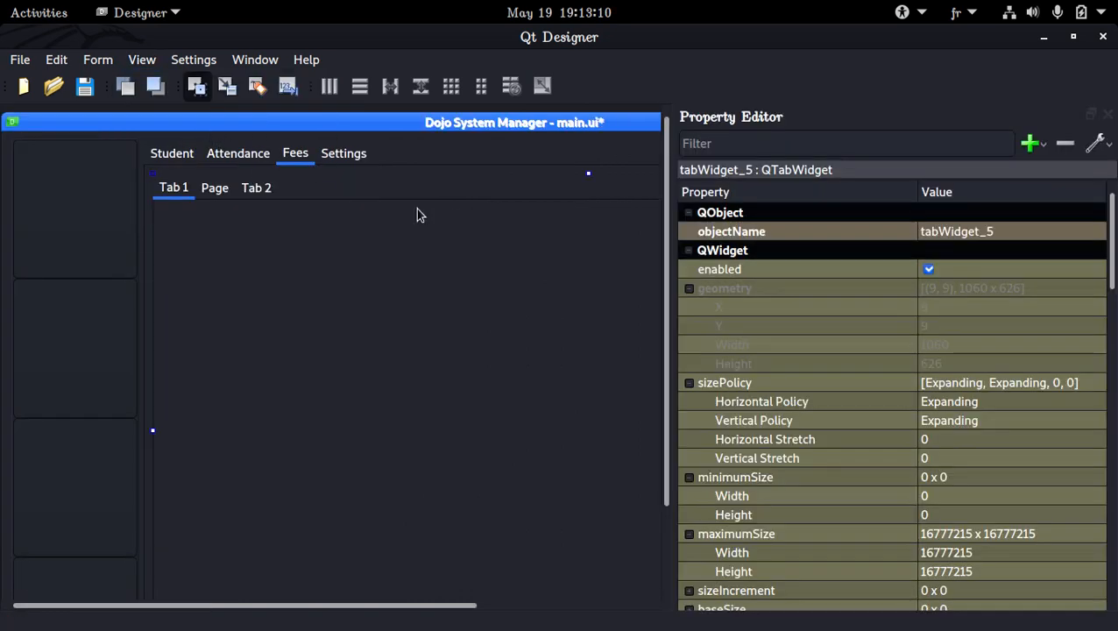
scroll(839, 306, "down", 5)
scroll(832, 298, "down", 12)
scroll(873, 354, "up", 3)
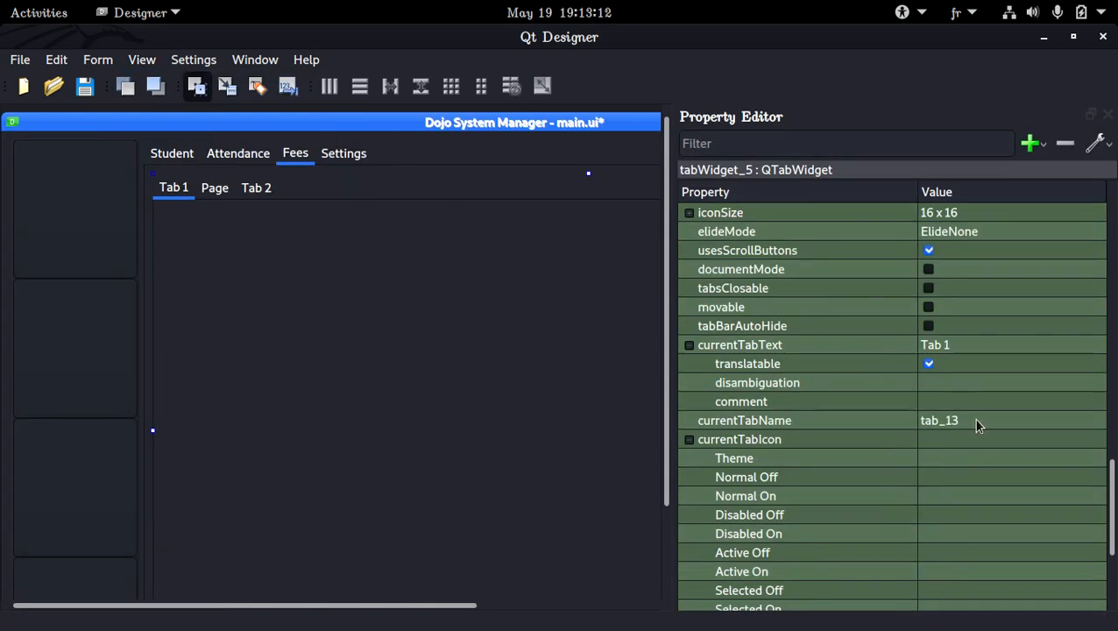
double_click(955, 344)
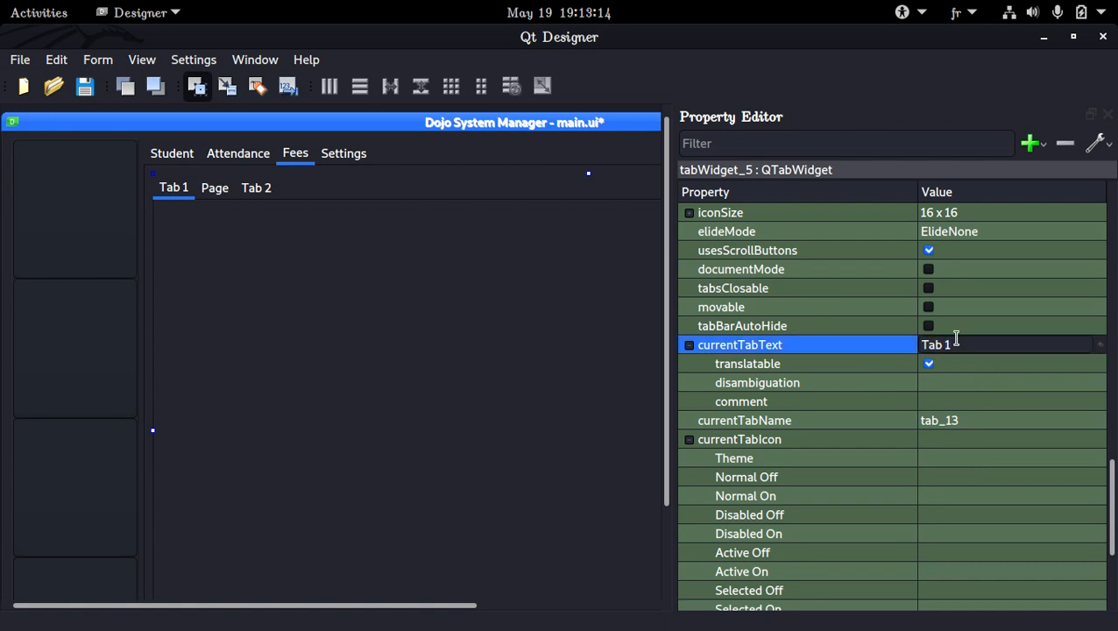
triple_click(952, 342)
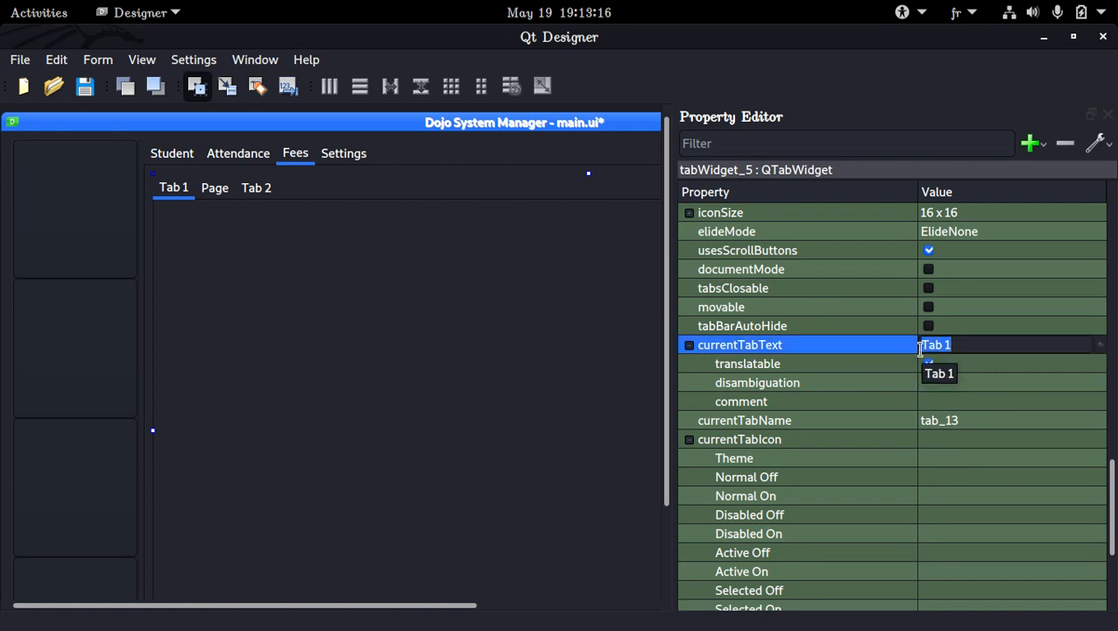
key("BackSpace")
type("All Fees")
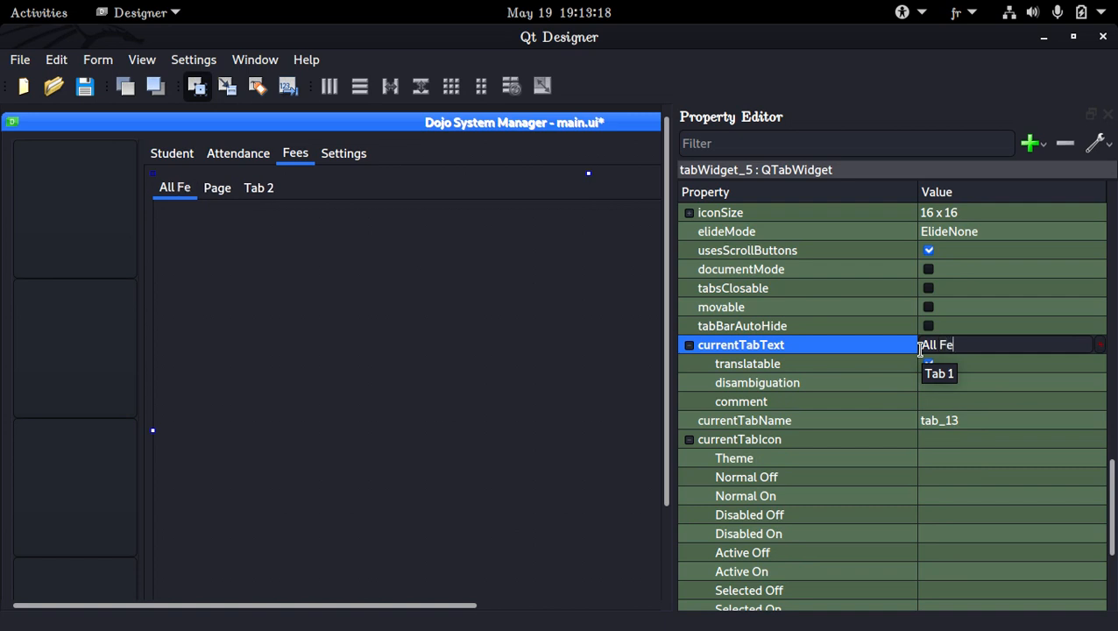
key("Return")
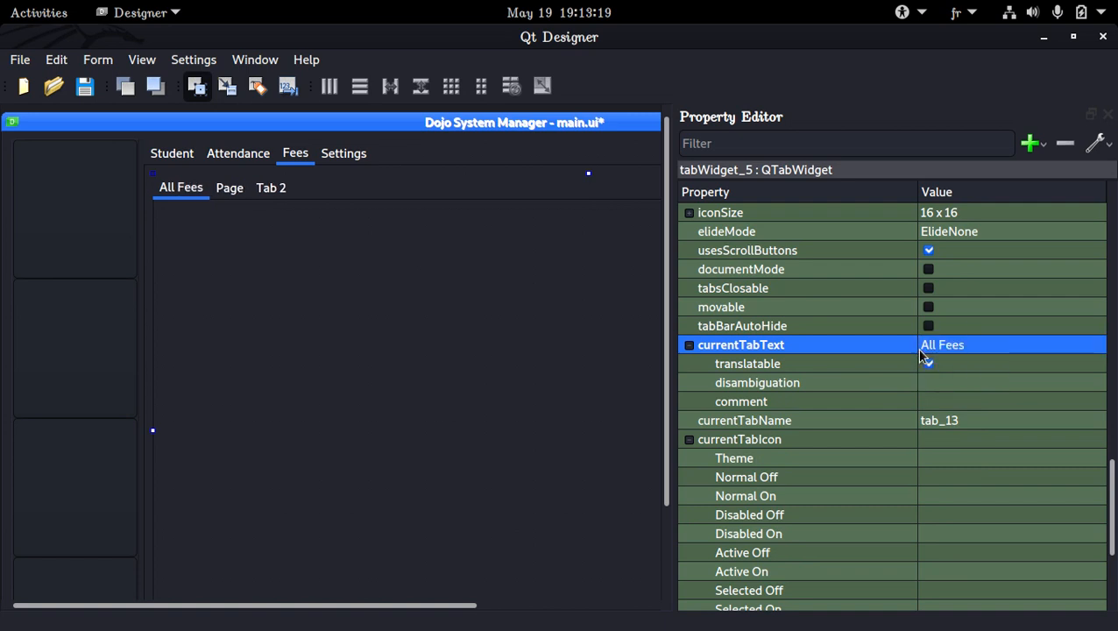
Set the title of the inserted middle tab to "New Fees".
left_click(239, 189)
left_click(1032, 348)
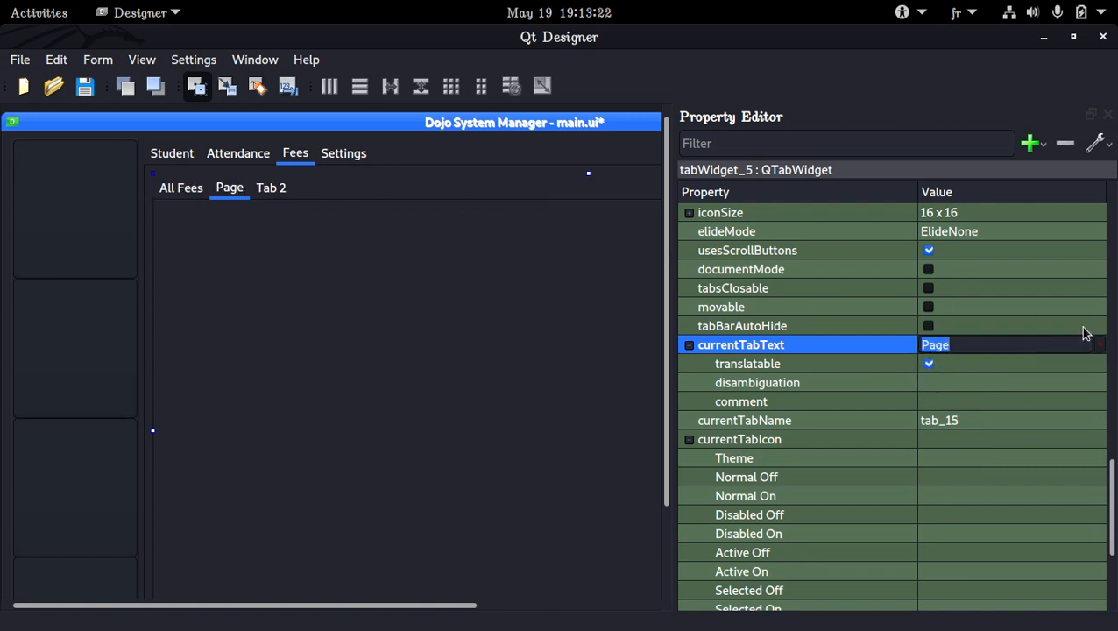
type("New Fees")
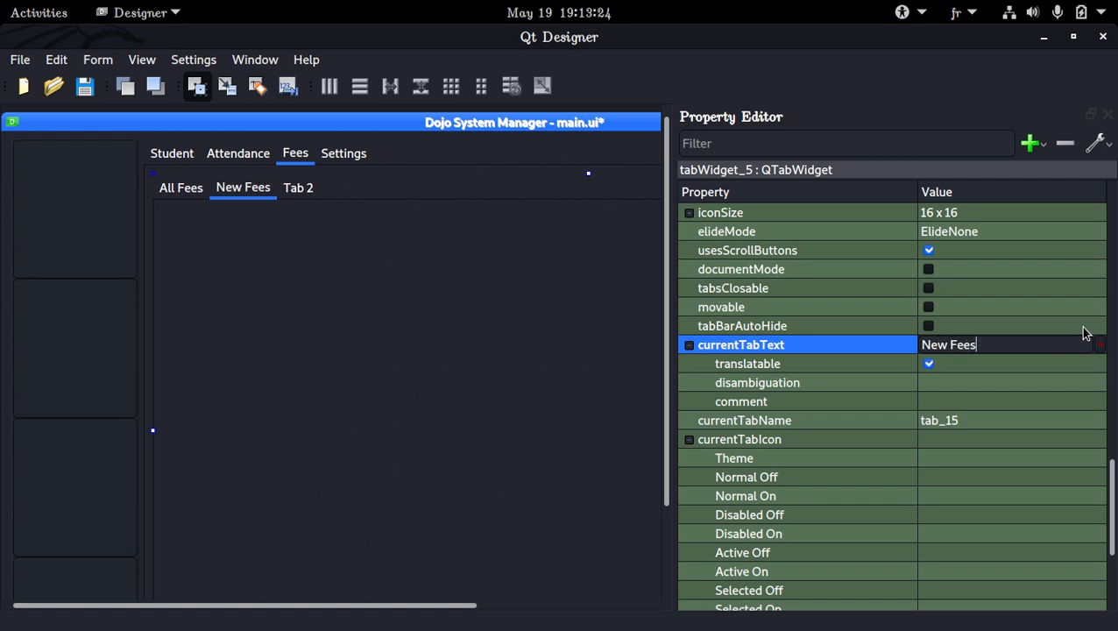
key("Return")
Set the title of the third Fees tab to "Pyament".
left_click(302, 187)
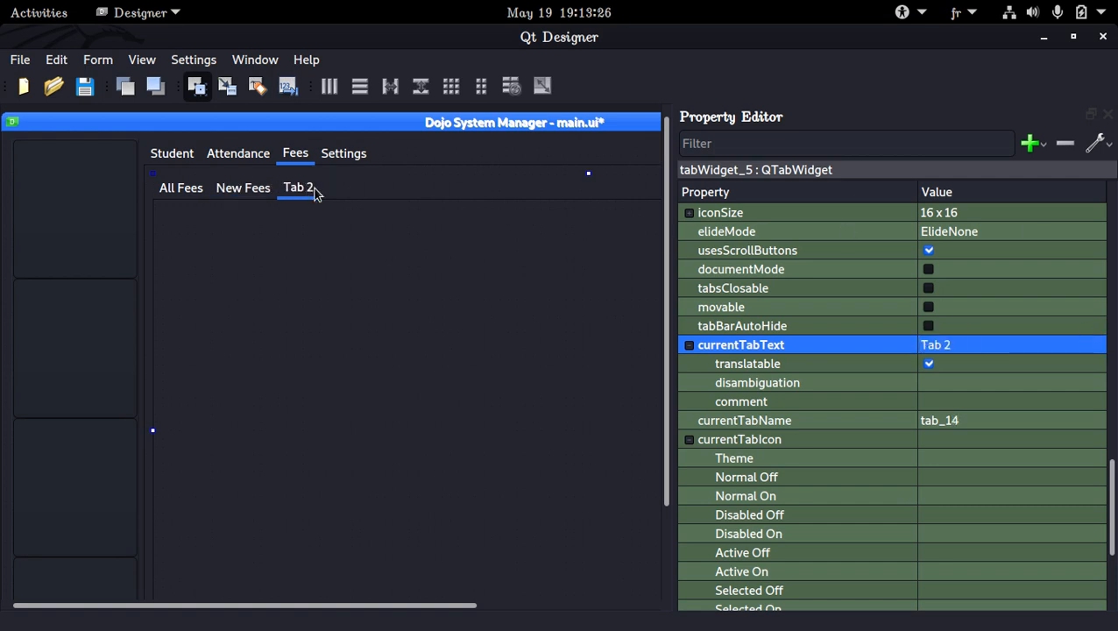
double_click(1045, 344)
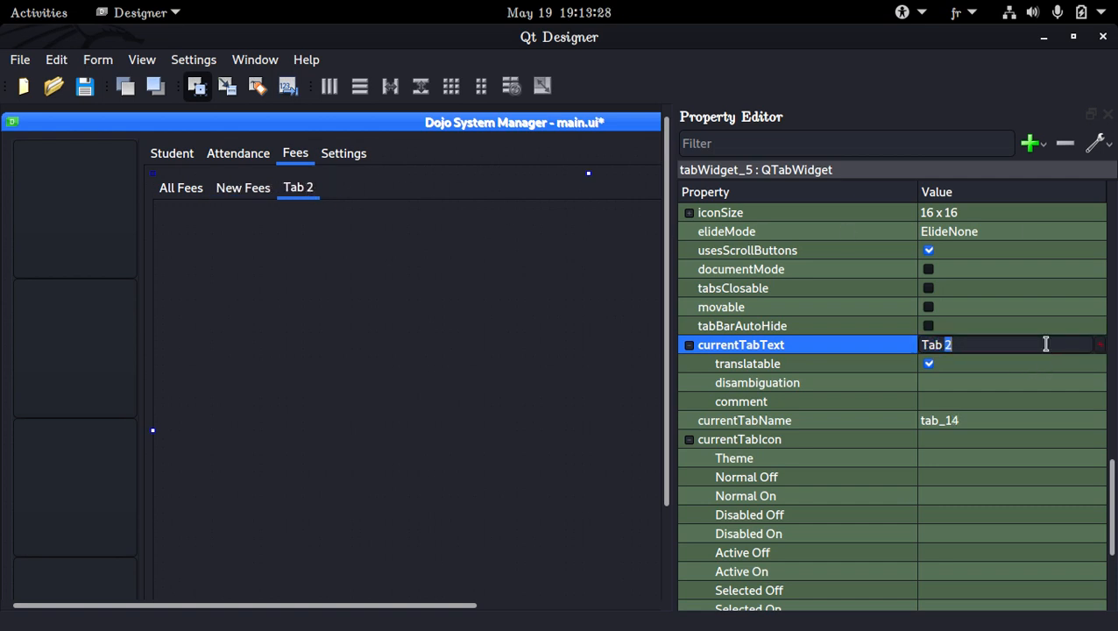
triple_click(1045, 345)
type("Pyament")
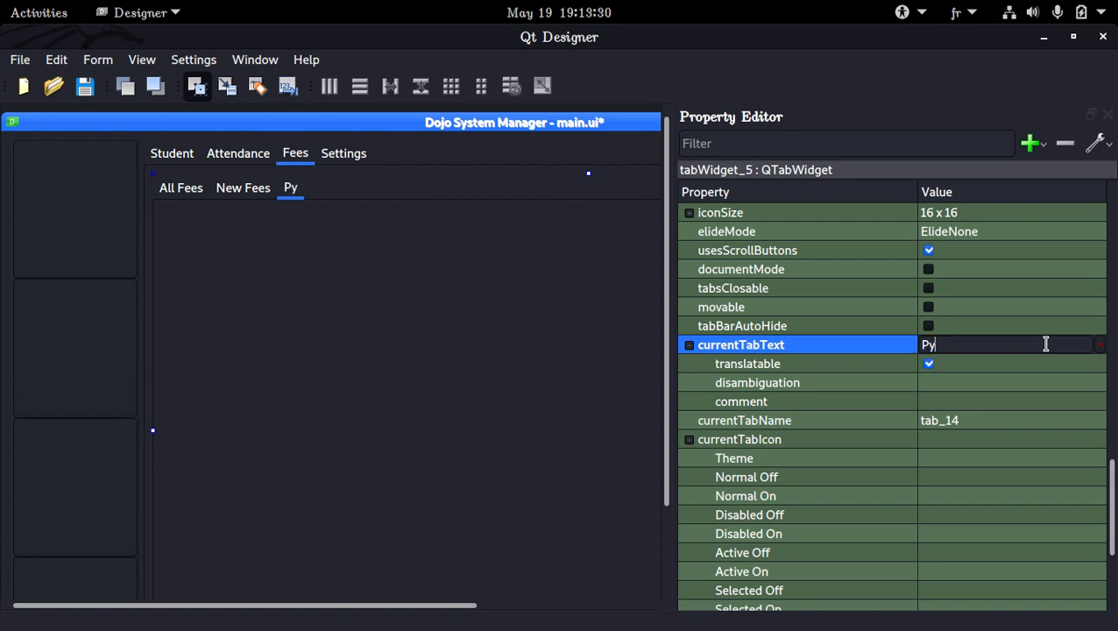
key("Return")
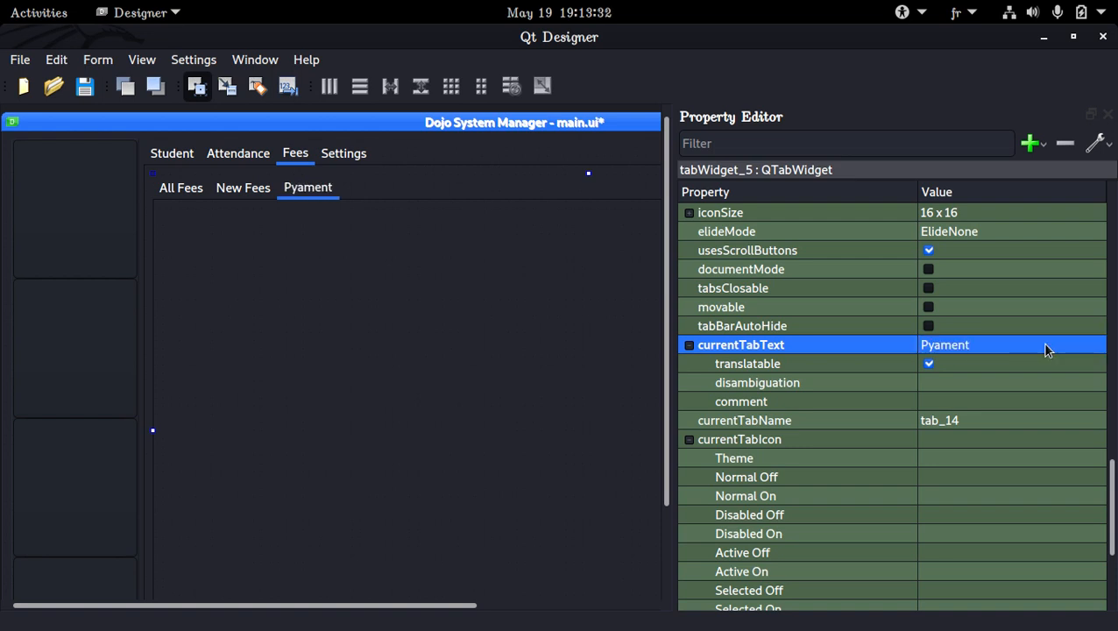
Change the middle tab's title to "New/Edit Fee" and save the form.
left_click(256, 198)
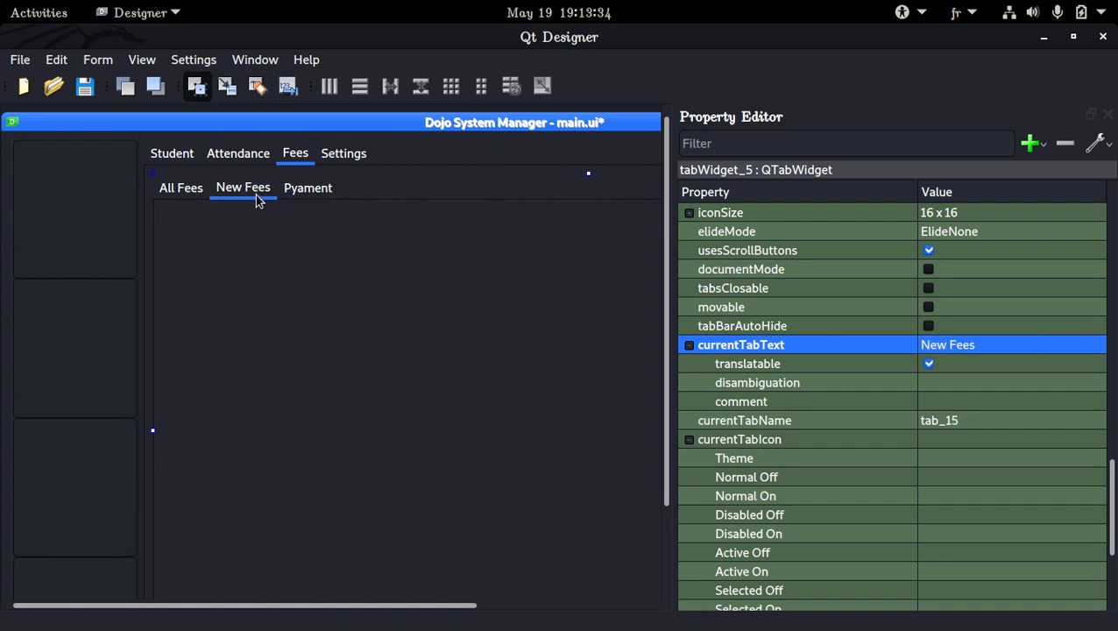
left_click(980, 347)
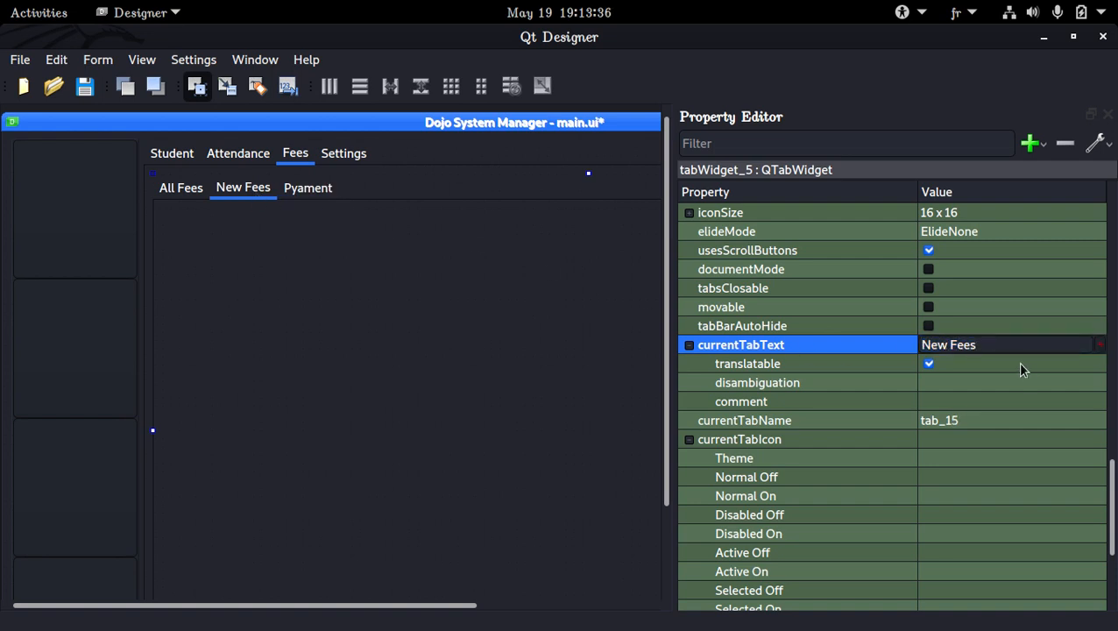
left_click(934, 350)
type("/E")
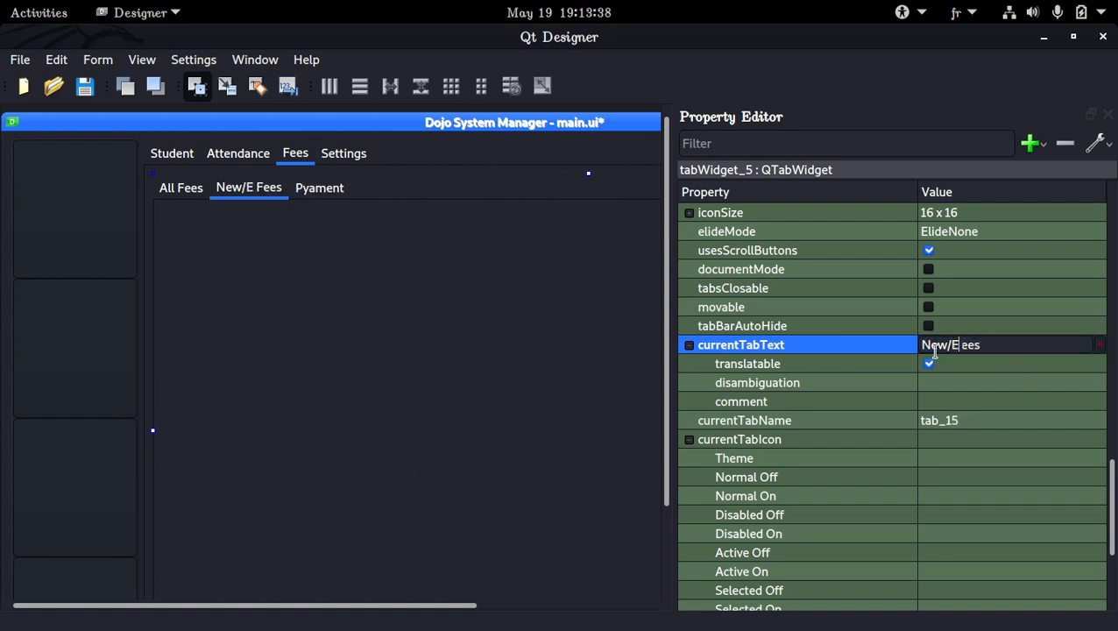
type("dit")
left_click(1015, 333)
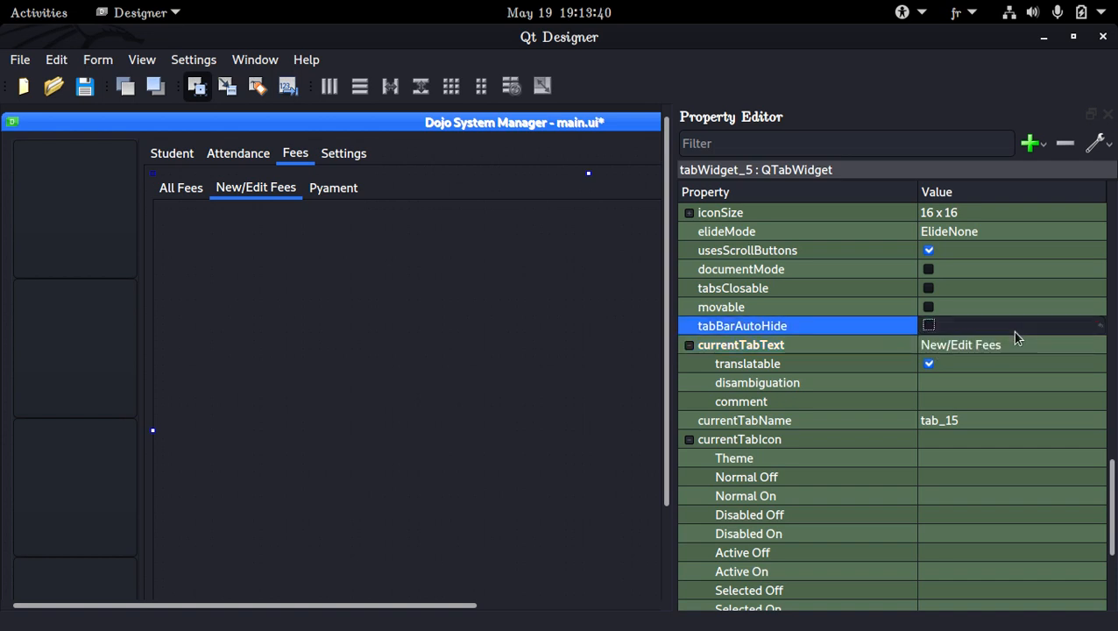
left_click(1025, 344)
double_click(1027, 344)
left_click(1027, 344)
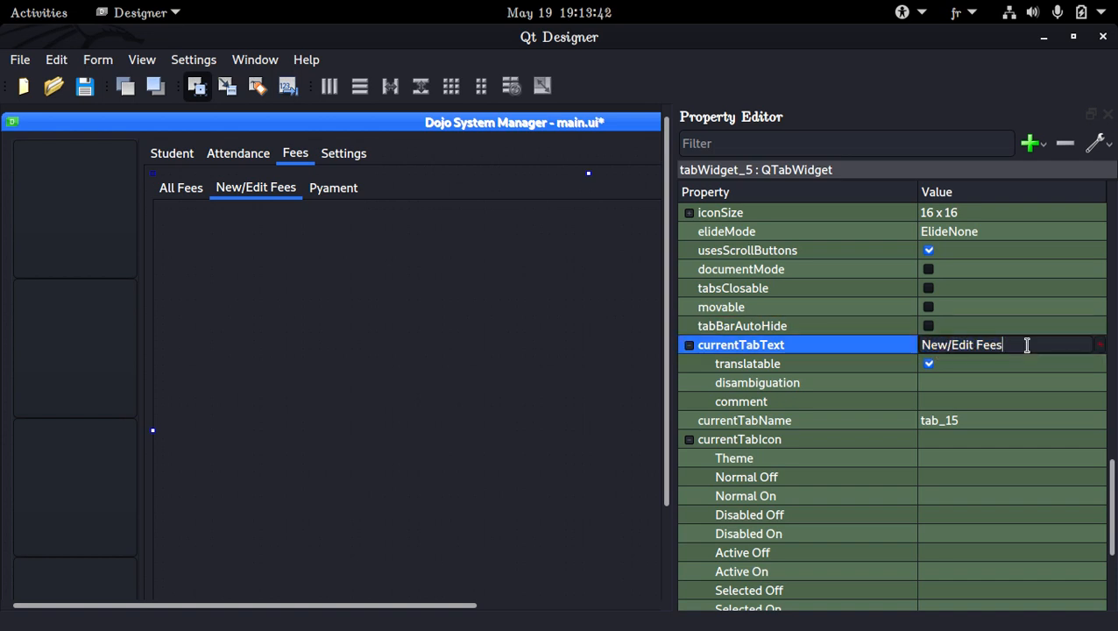
key("BackSpace")
key("Return")
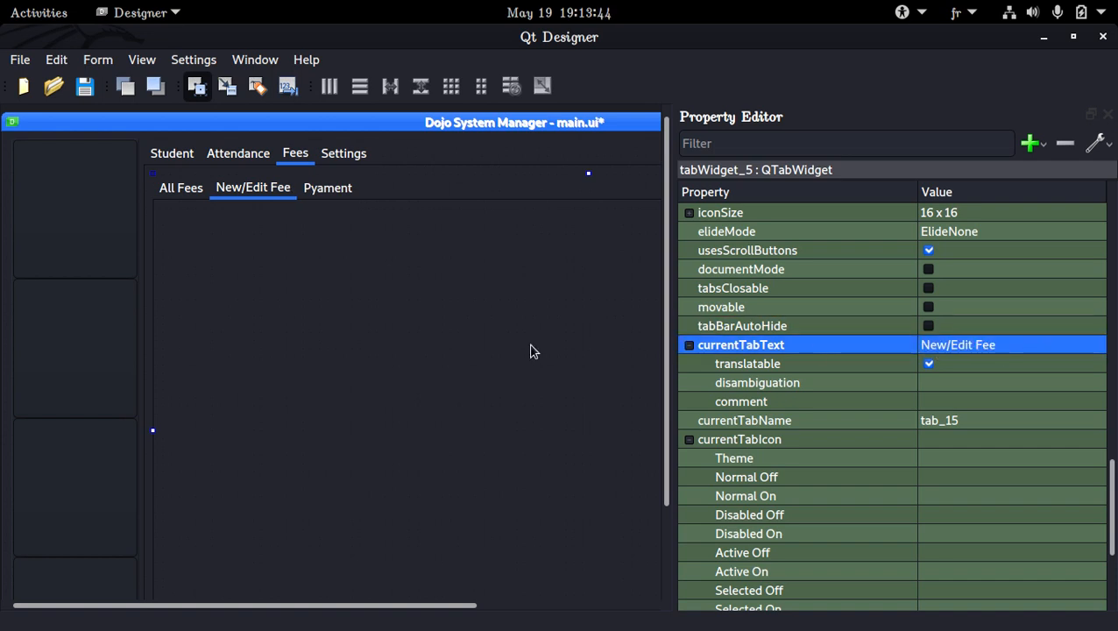
key("ctrl+s")
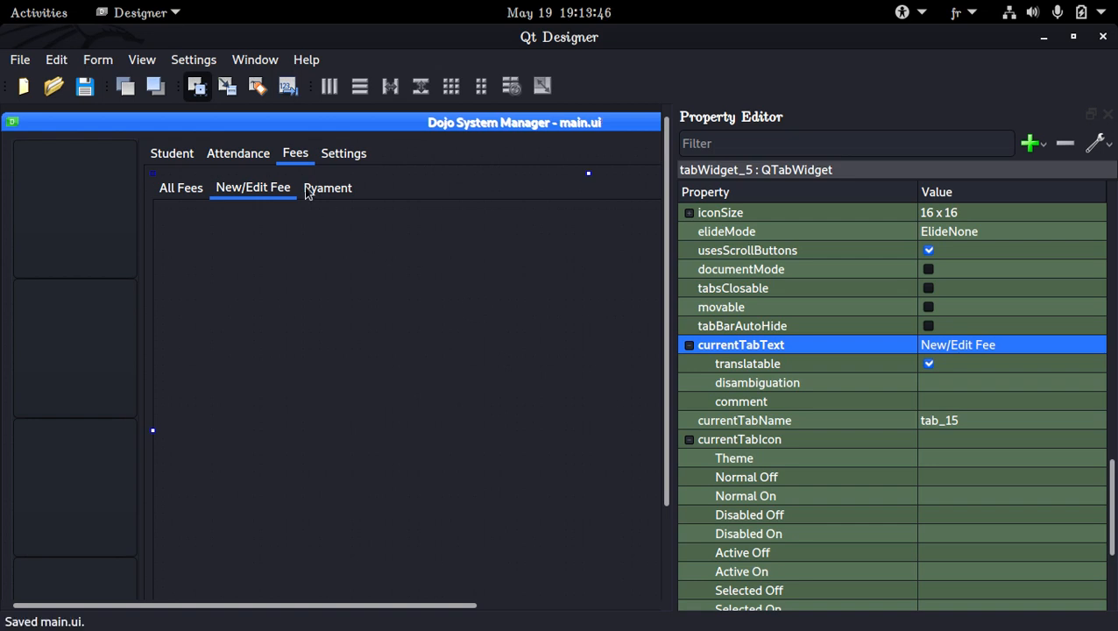
Bring the All Fees page to the front and hide the property editor.
left_click(204, 193)
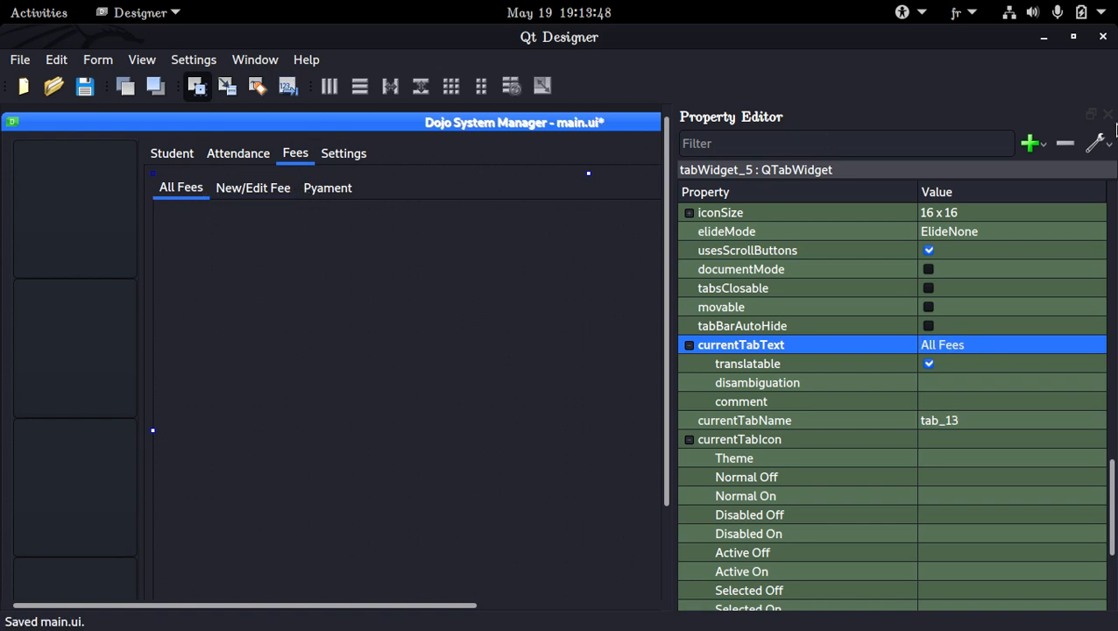
left_click(1107, 115)
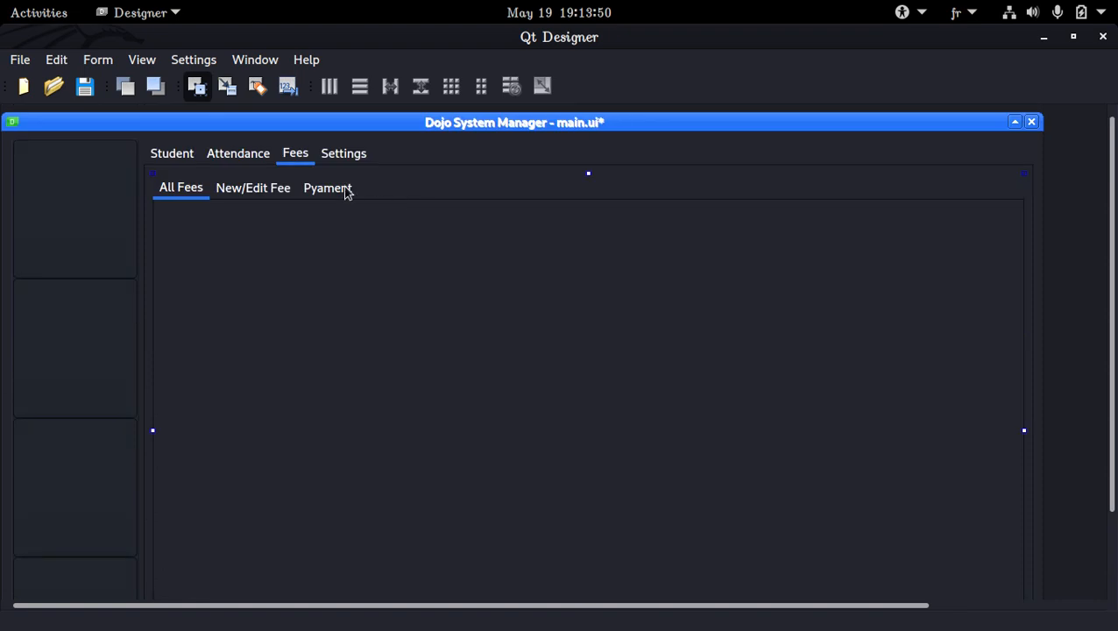
Copy the Class Name combo box and its Delete button from the Sports settings page and paste them into the All Fees page.
left_click(243, 158)
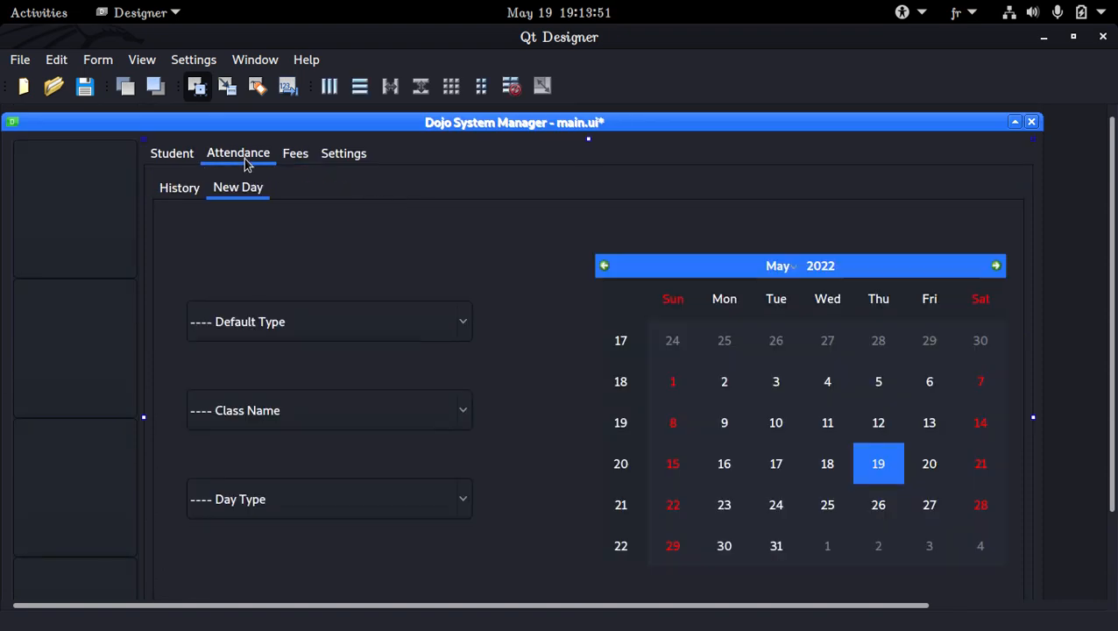
left_click(305, 155)
left_click(344, 163)
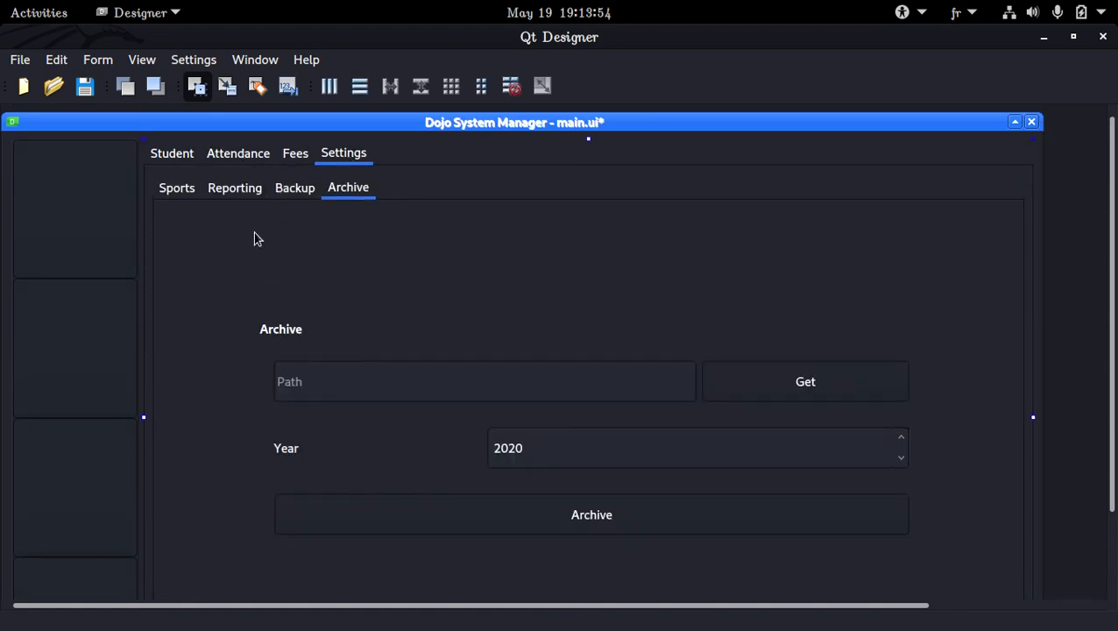
left_click(167, 188)
scroll(506, 468, "down", 3)
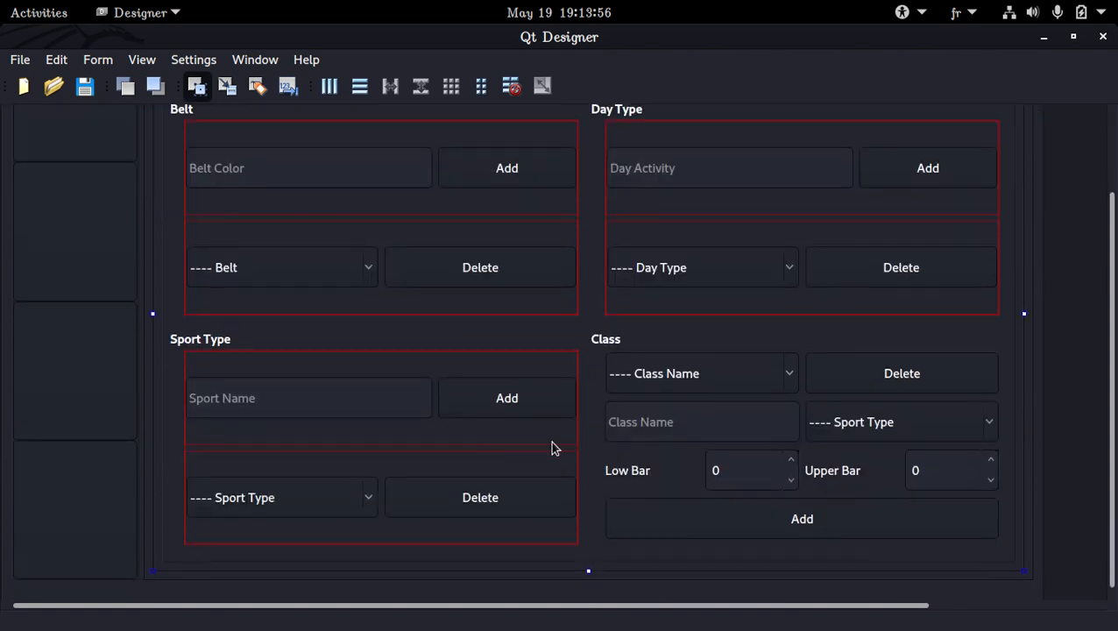
left_click(702, 368)
left_click(864, 371, "ctrl")
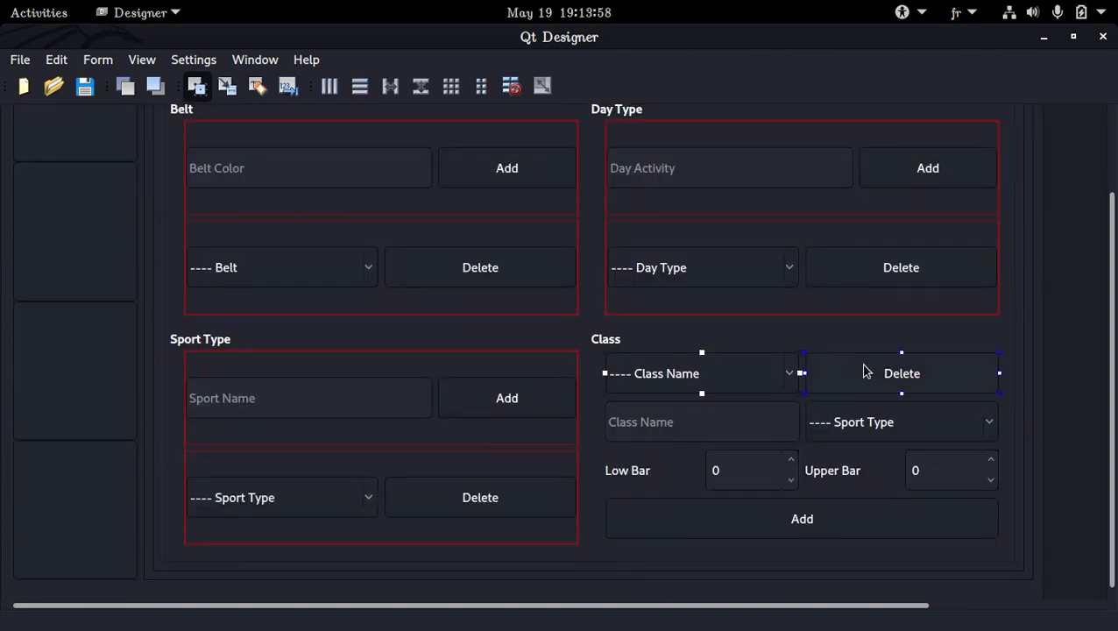
scroll(326, 191, "up", 3)
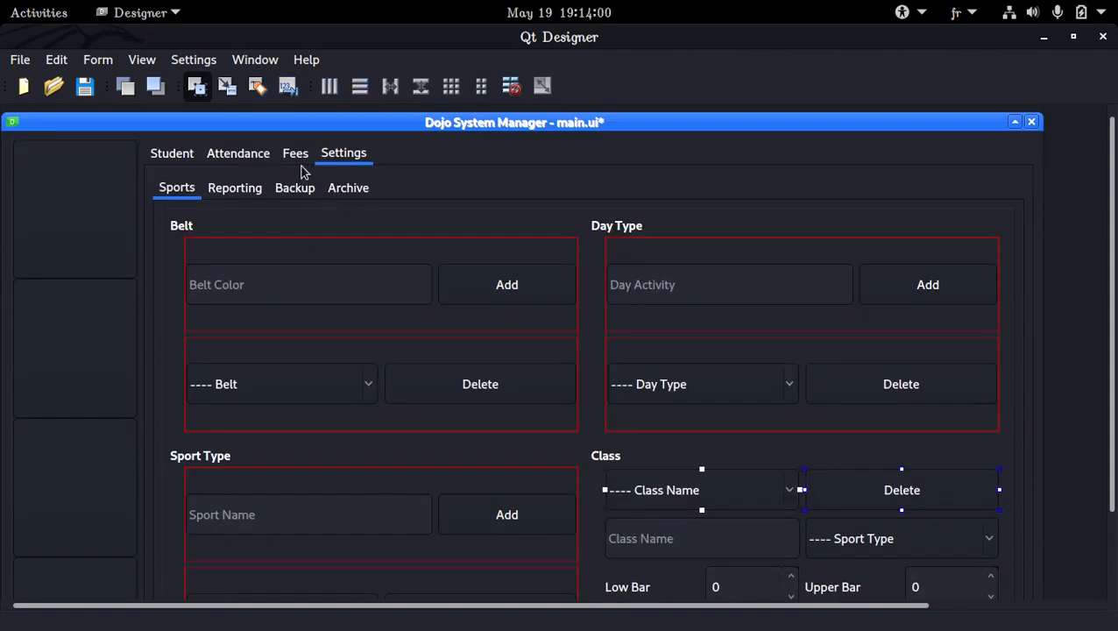
left_click(297, 158)
right_click(193, 232)
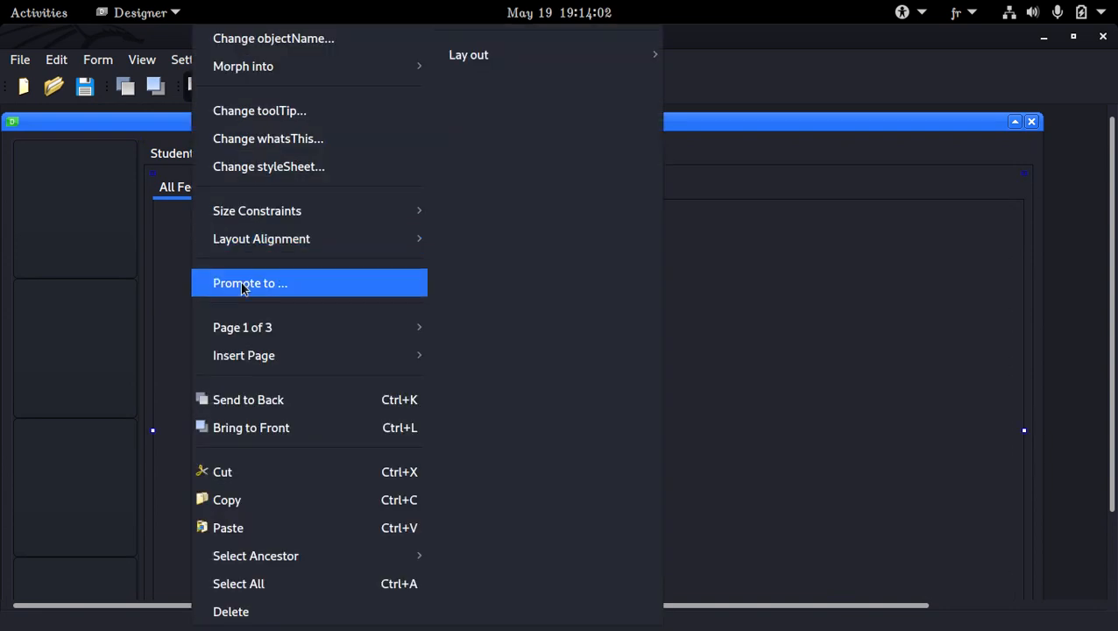
left_click(337, 526)
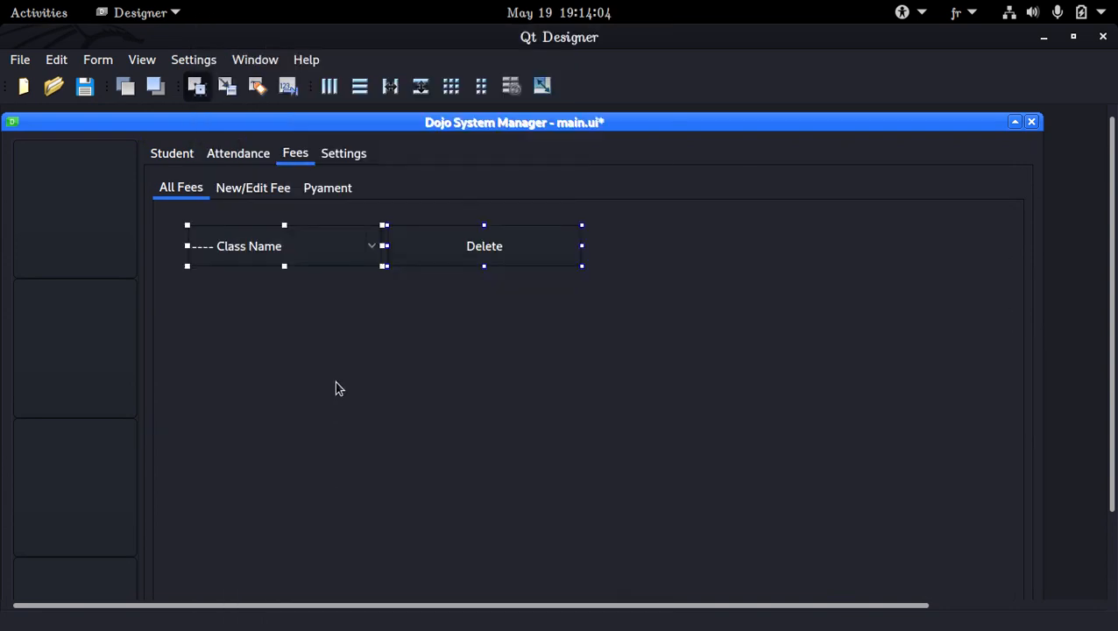
Shift the pasted Delete button and Class Name combo box to the right, and add a second Class Name combo box before them.
left_click(359, 289)
left_click(461, 264)
left_click_drag(461, 265, 740, 255)
left_click(296, 254)
left_click_drag(296, 254, 555, 255)
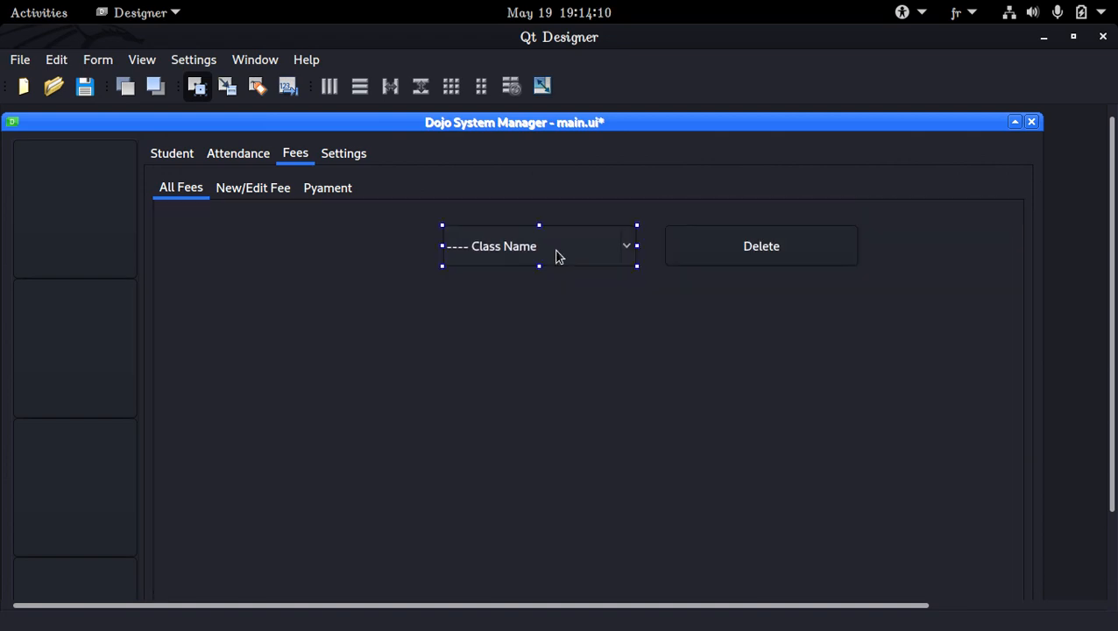
left_click(200, 233)
key("ctrl+v")
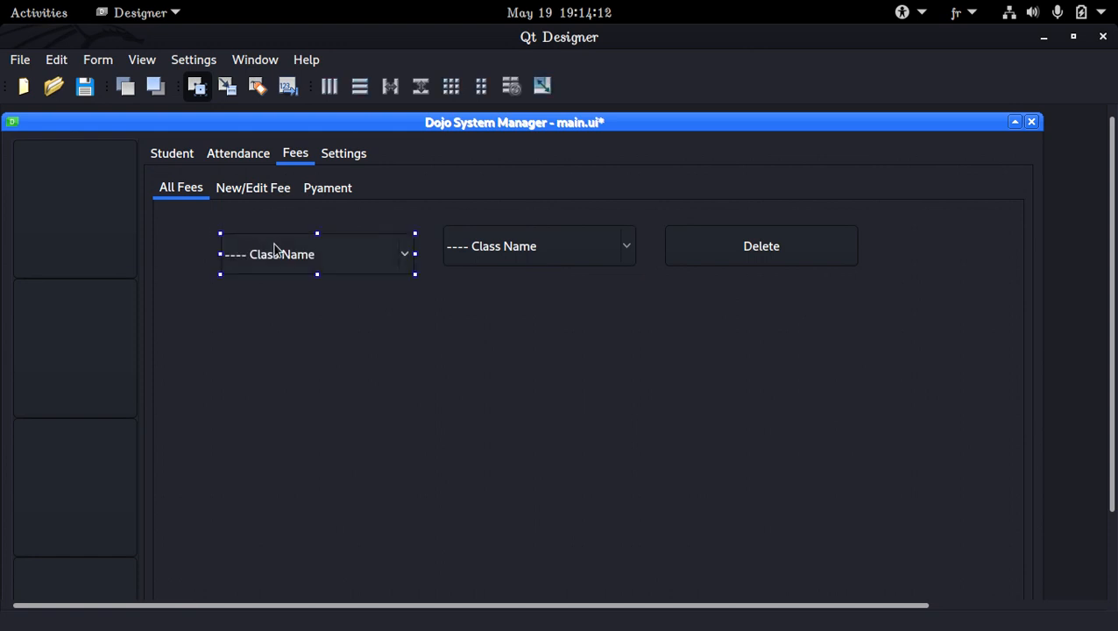
Change the entry of the first combo box on the All Fees page to "---- Fee".
double_click(335, 246)
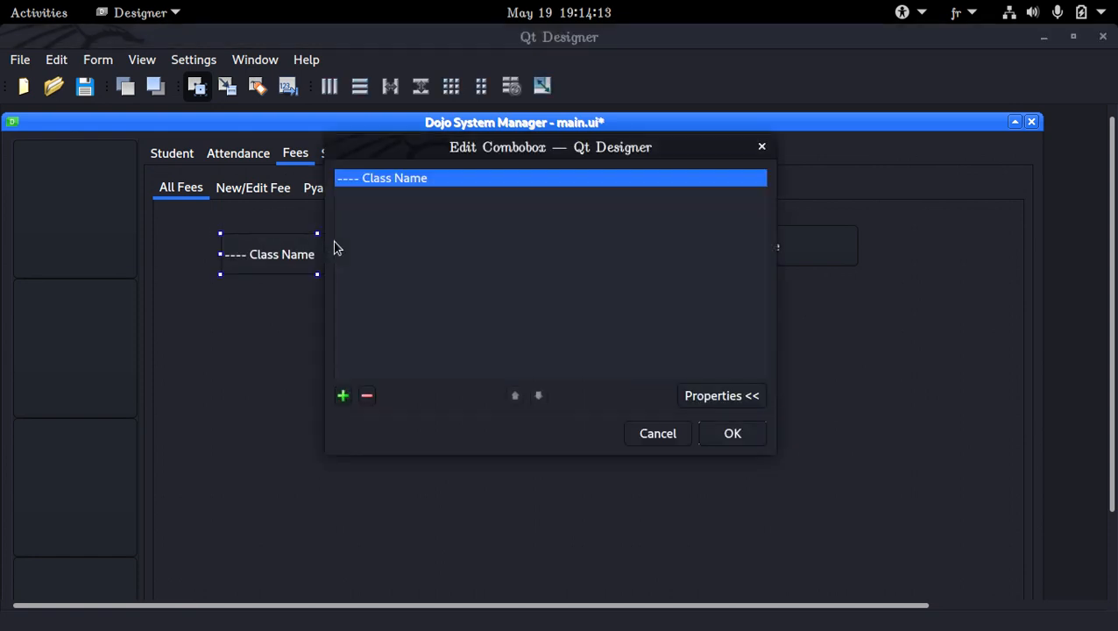
double_click(500, 176)
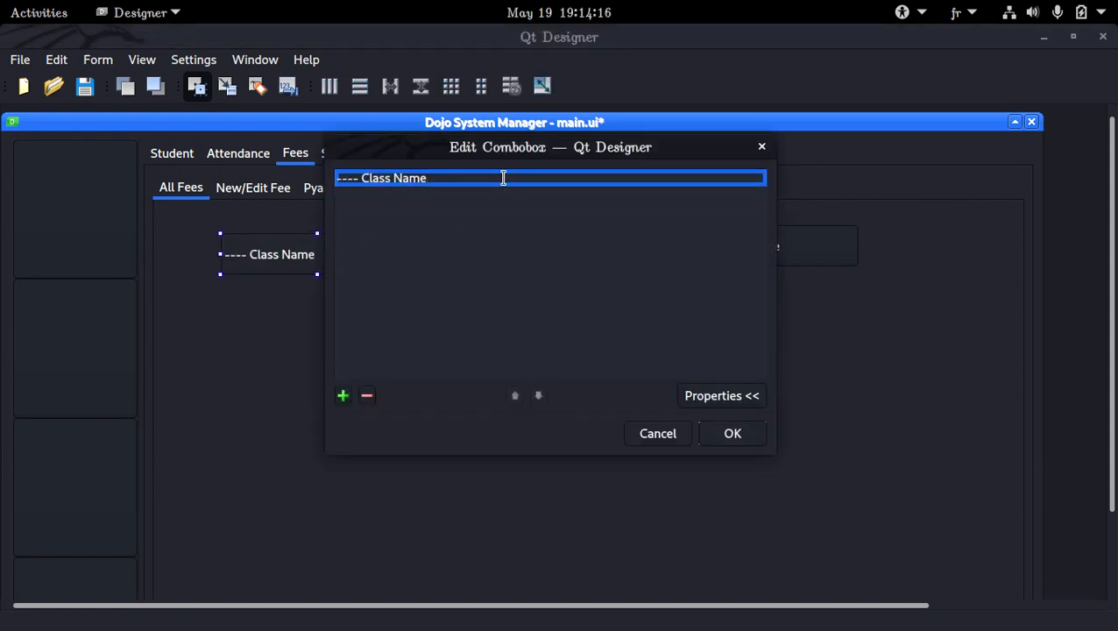
key("ctrl+BackSpace")
key("ctrl+BackSpace")
type("Fee")
key("Return")
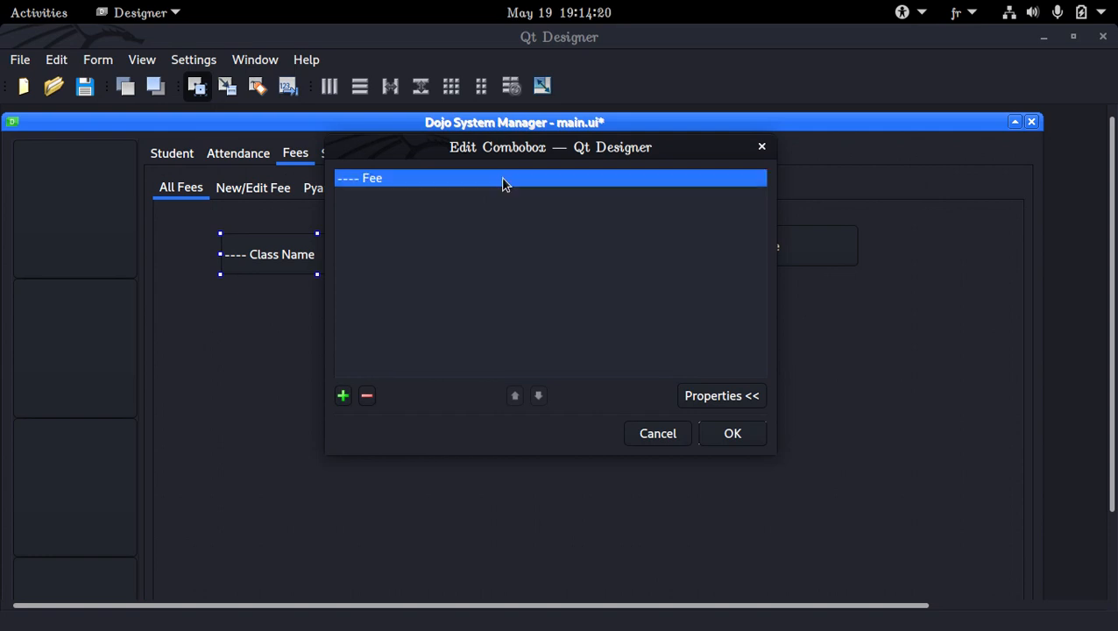
left_click(727, 432)
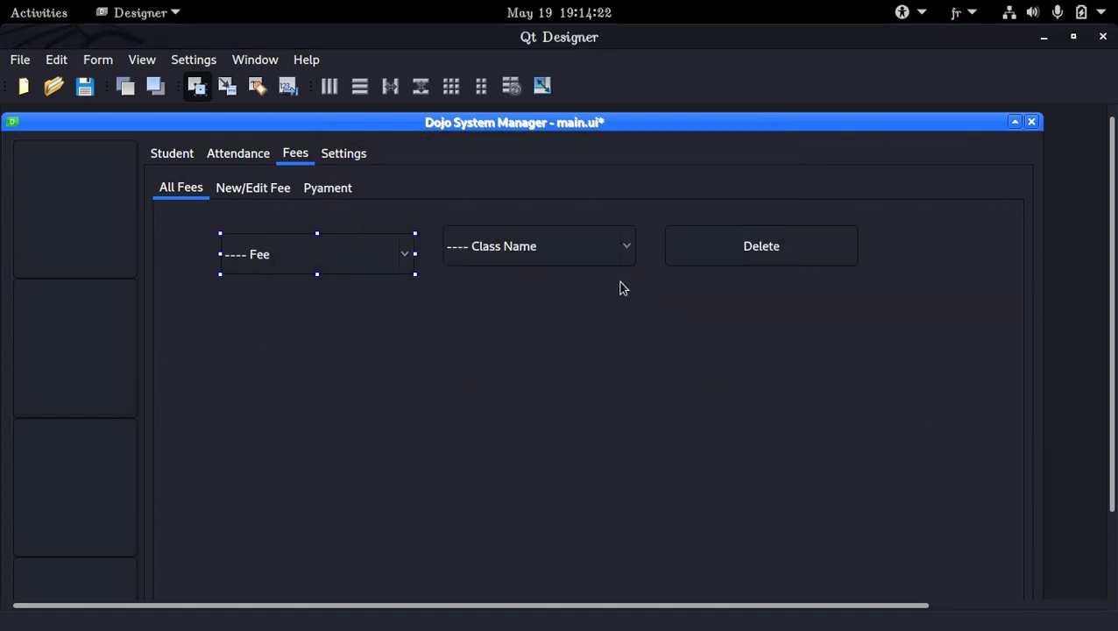
Change the entry of the second combo box on the All Fees page to "---- Class".
double_click(577, 253)
double_click(479, 180)
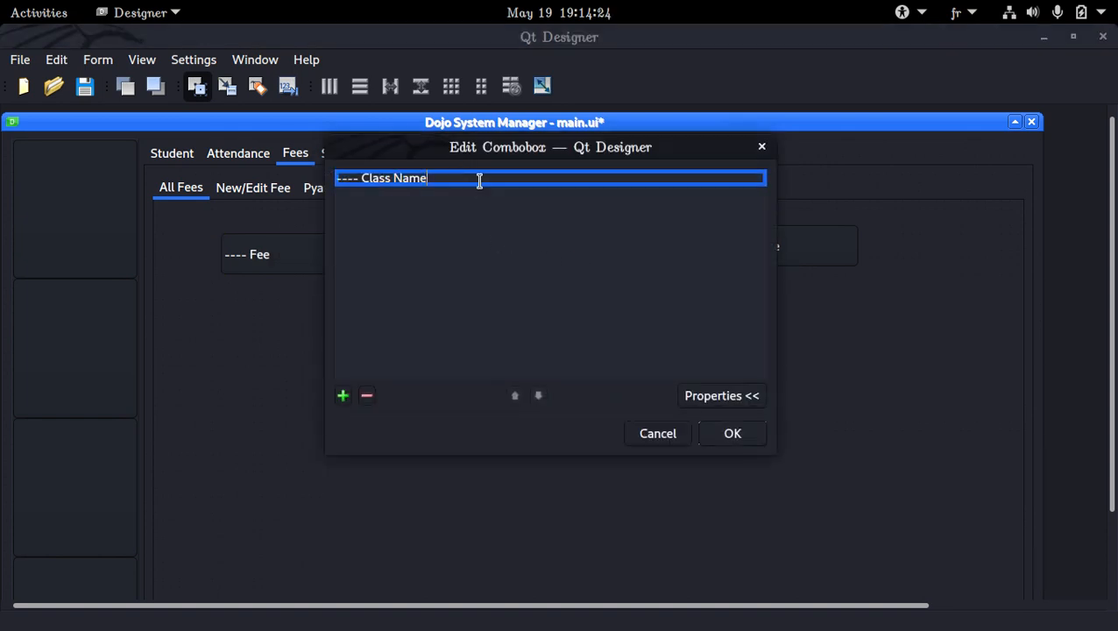
key("BackSpace")
key("BackSpace")
key("BackSpace")
key("BackSpace")
key("BackSpace")
key("Return")
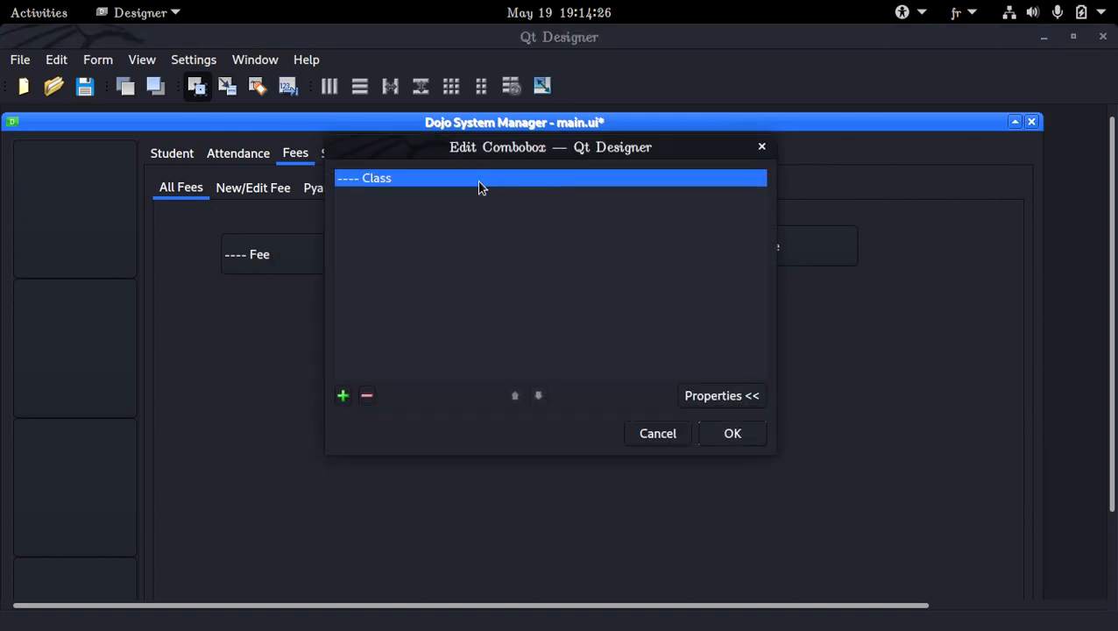
key("Return")
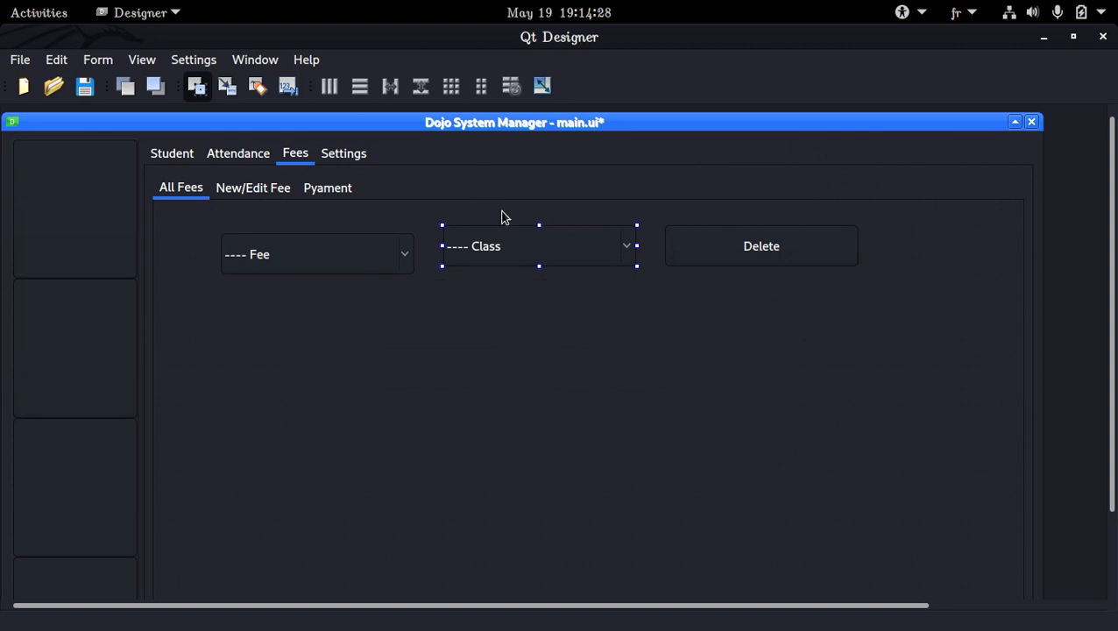
Relabel the Delete button on the All Fees page as "Sort By".
double_click(745, 250)
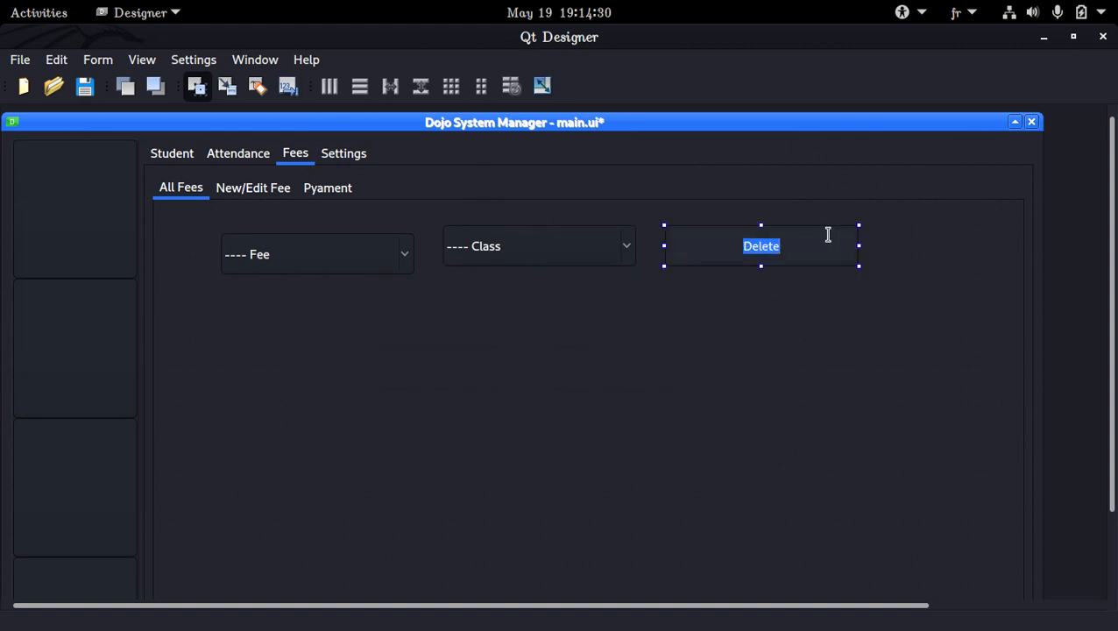
type("Sort By")
key("Return")
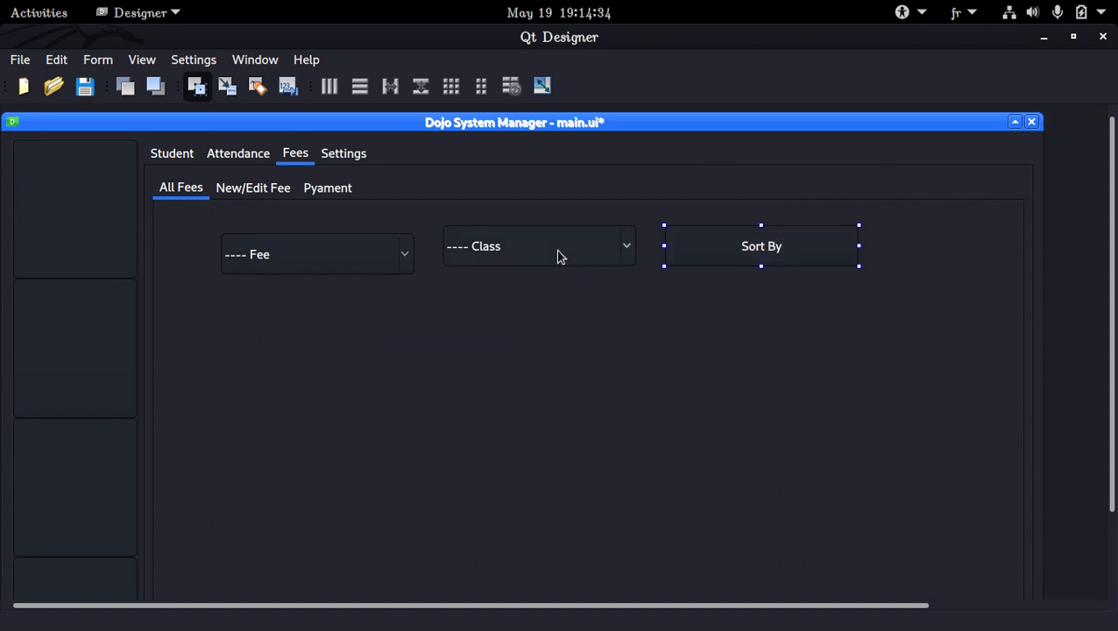
double_click(389, 263)
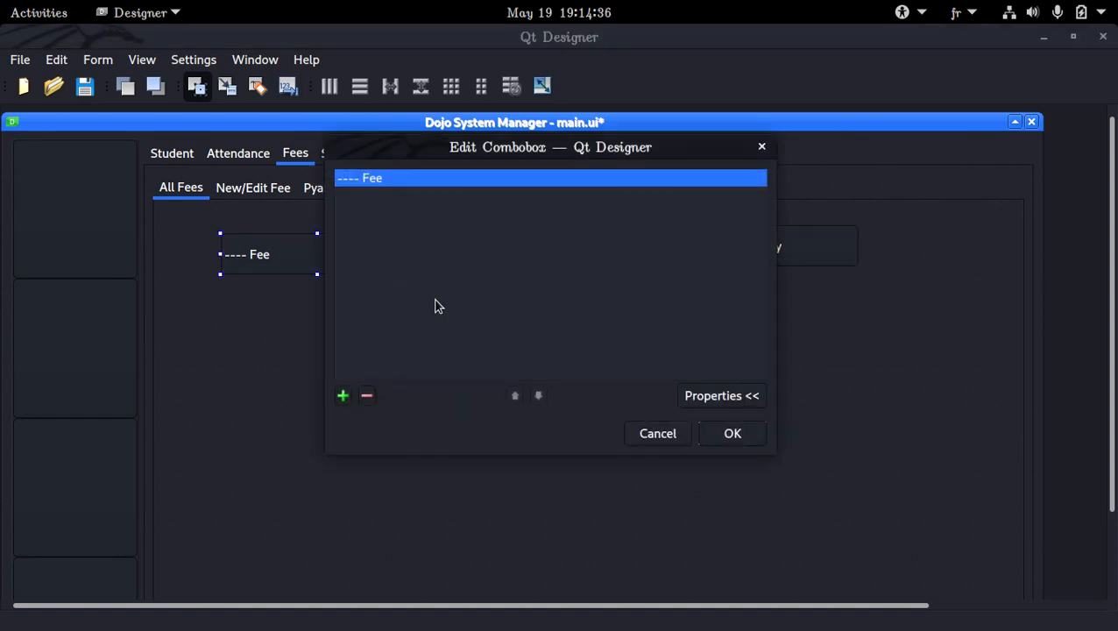
left_click(653, 434)
Copy the student table from the Show All Student page into the All Fees page and place it below the combo boxes.
left_click(194, 167)
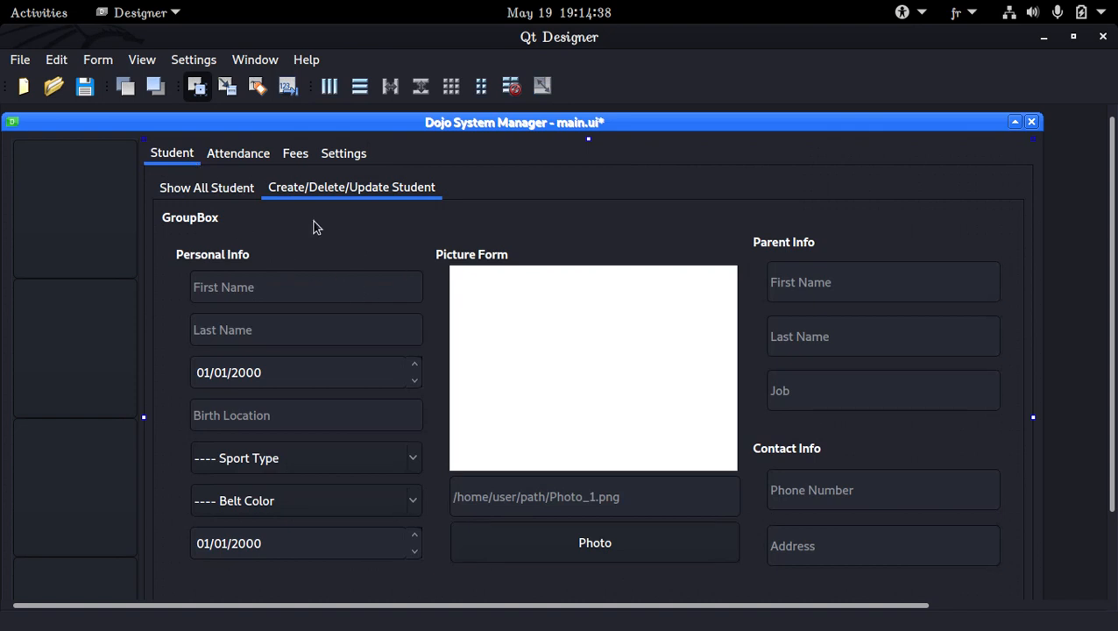
left_click(204, 187)
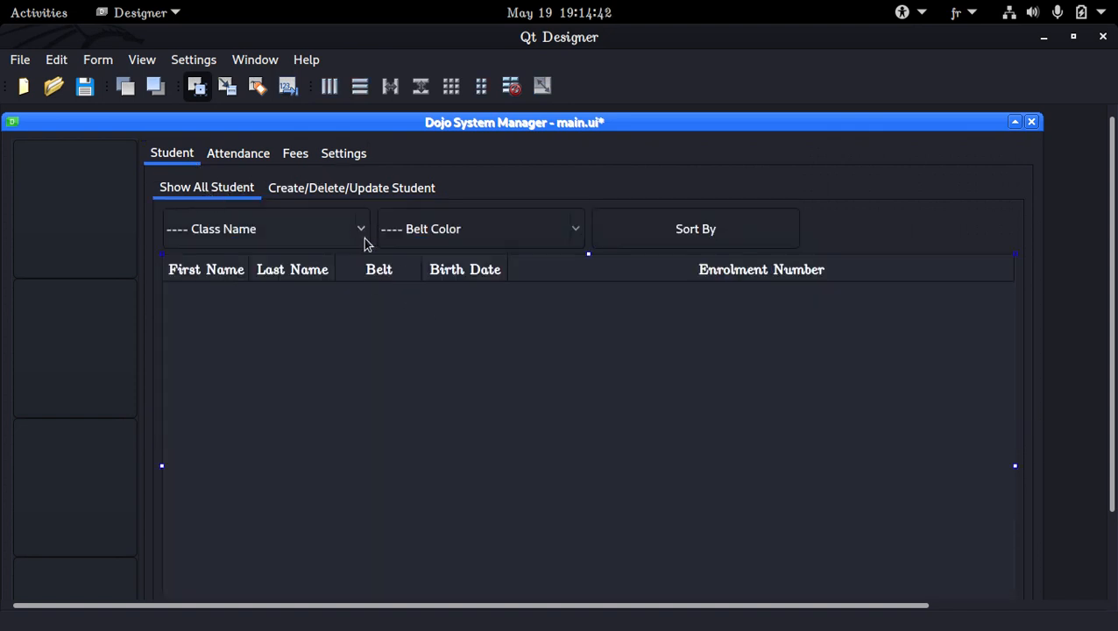
left_click(347, 161)
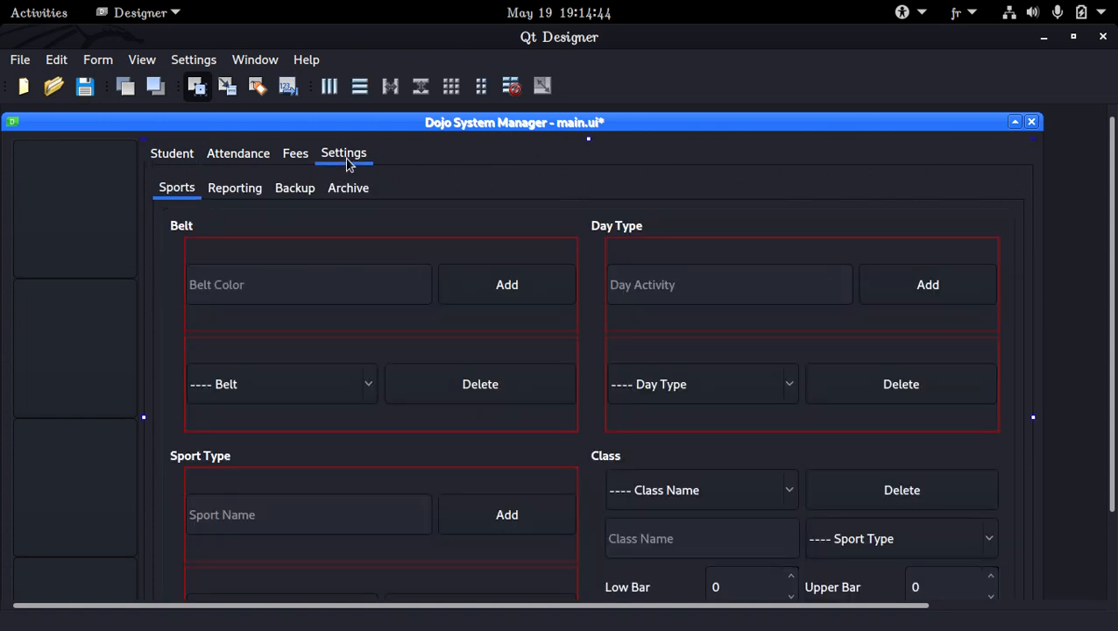
left_click(291, 164)
right_click(245, 300)
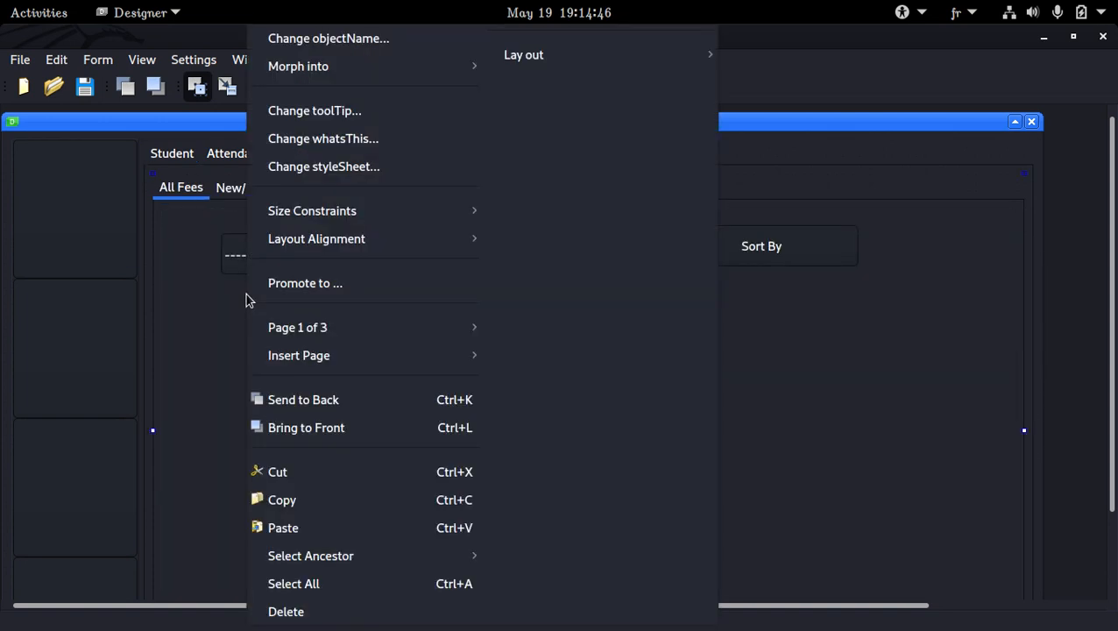
left_click(327, 533)
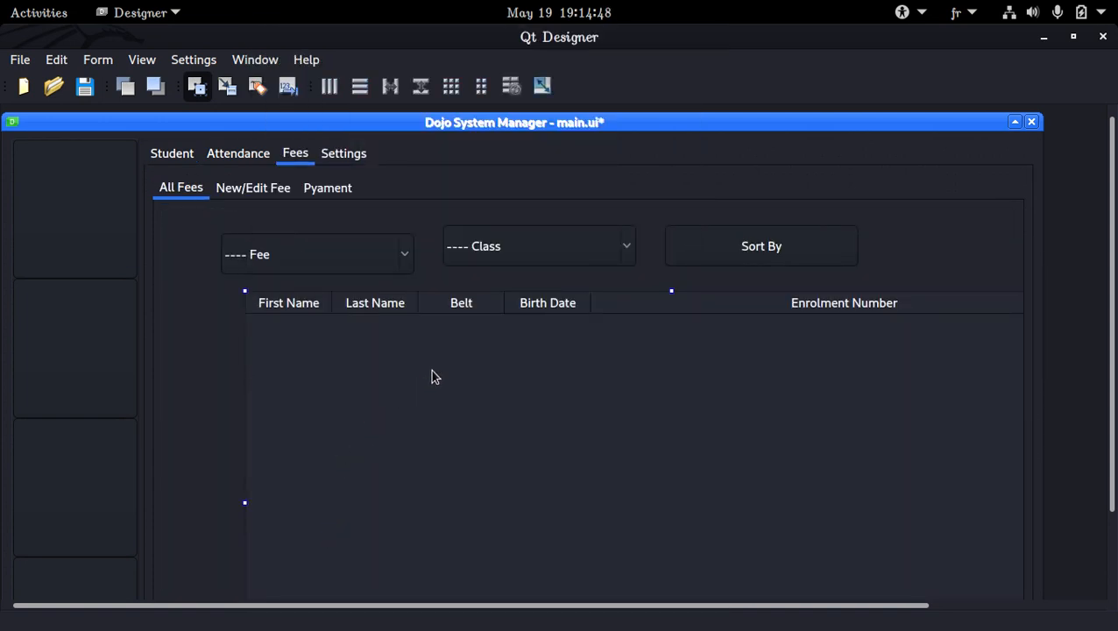
left_click_drag(450, 344, 356, 329)
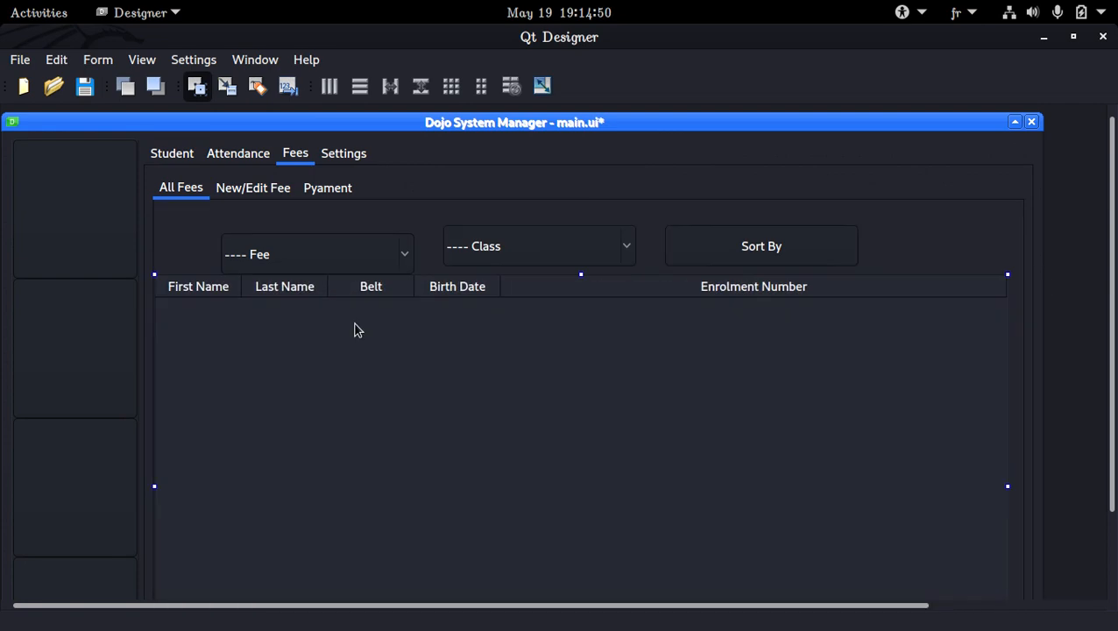
Lay out the All Fees page in a grid.
right_click(893, 209)
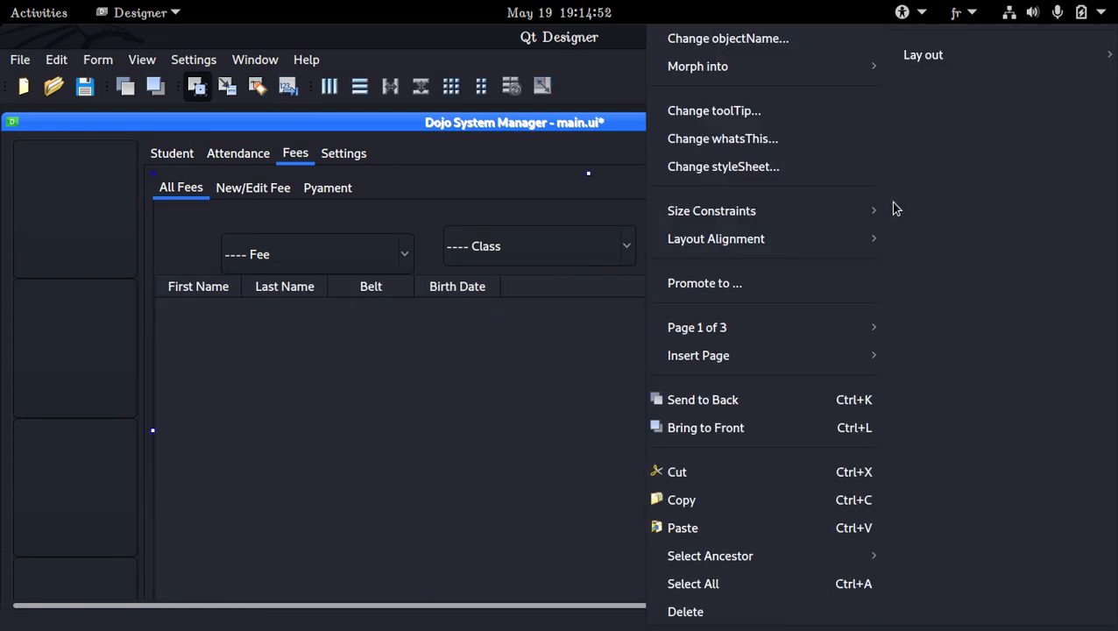
mouse_move(1044, 66)
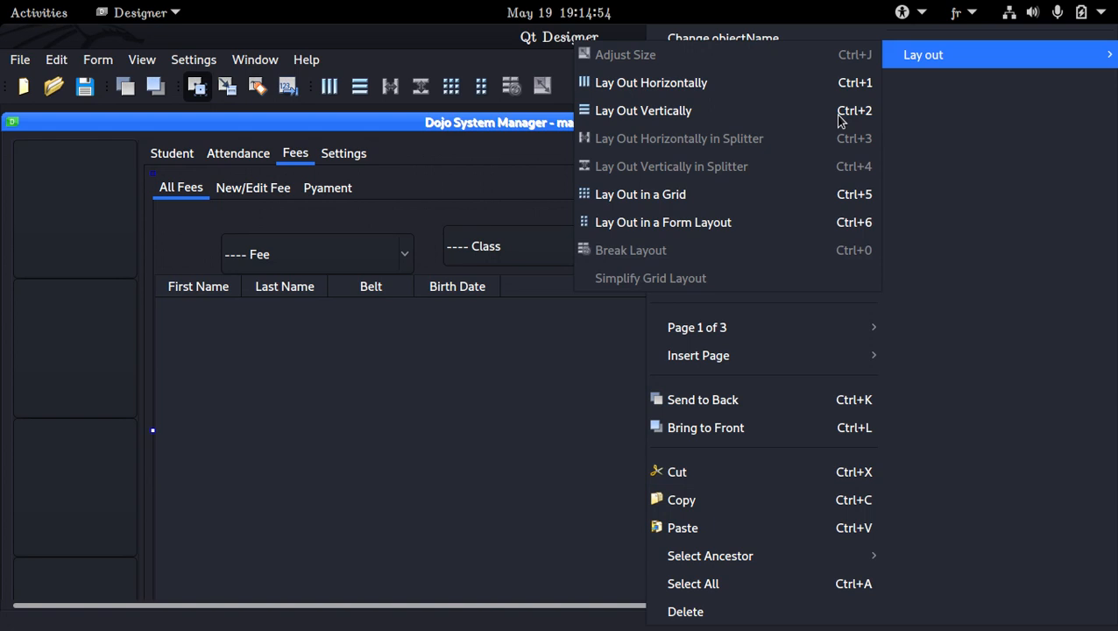
left_click(763, 196)
scroll(571, 328, "down", 3)
scroll(575, 332, "up", 3)
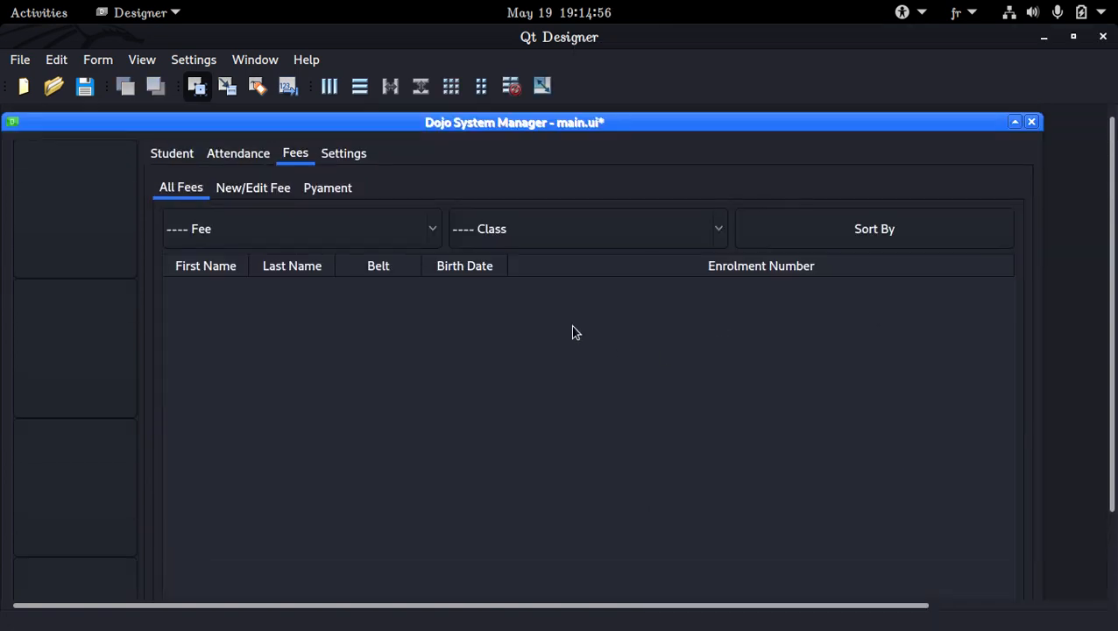
Rename the First Name column of the fees table as "Enr N°".
double_click(465, 322)
double_click(423, 210)
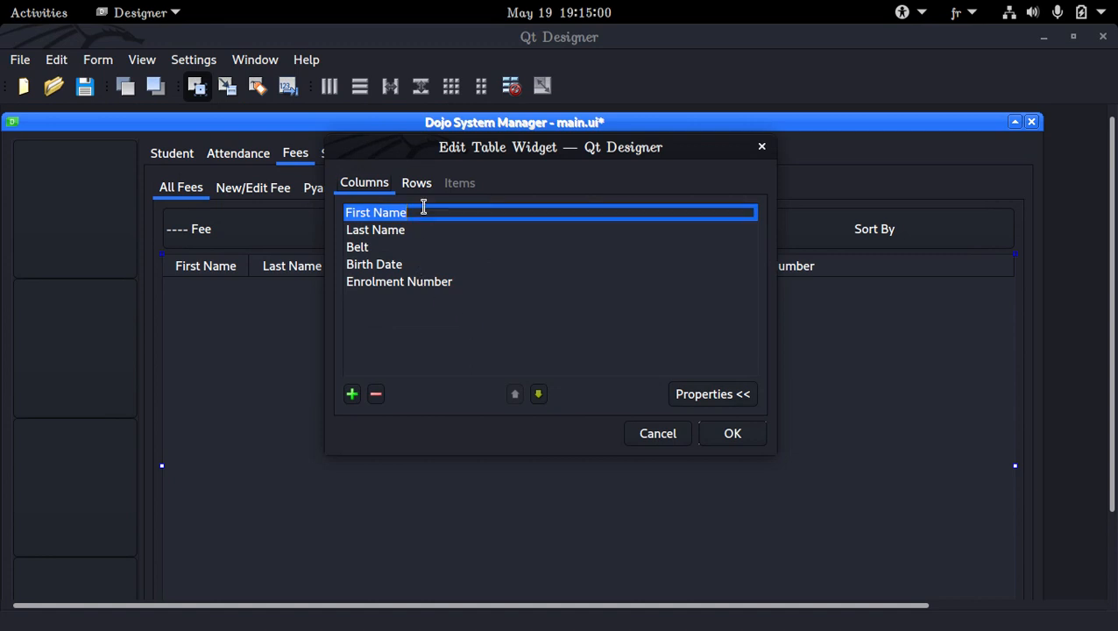
type("Enr")
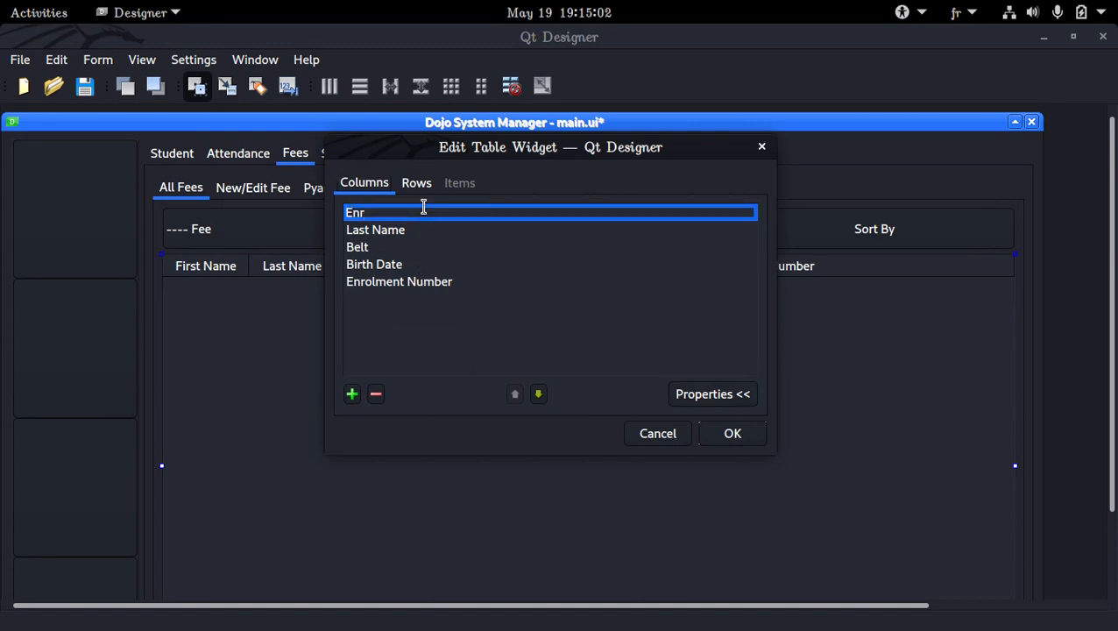
type("N°")
key("Return")
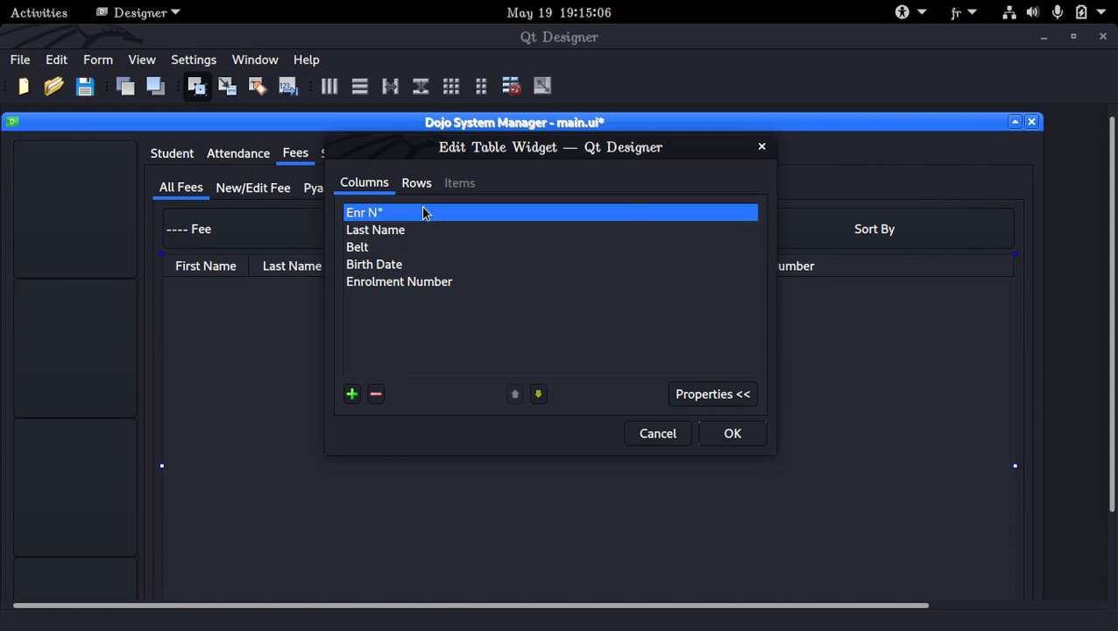
Rename the Last Name column of the fees table as "Full Name".
double_click(429, 230)
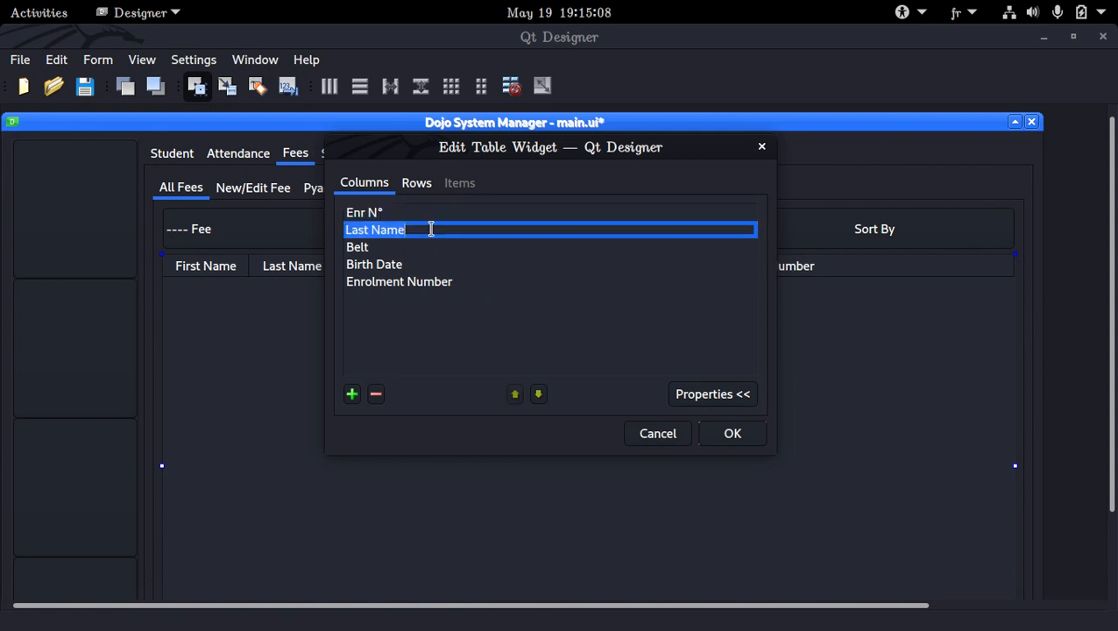
type("First ")
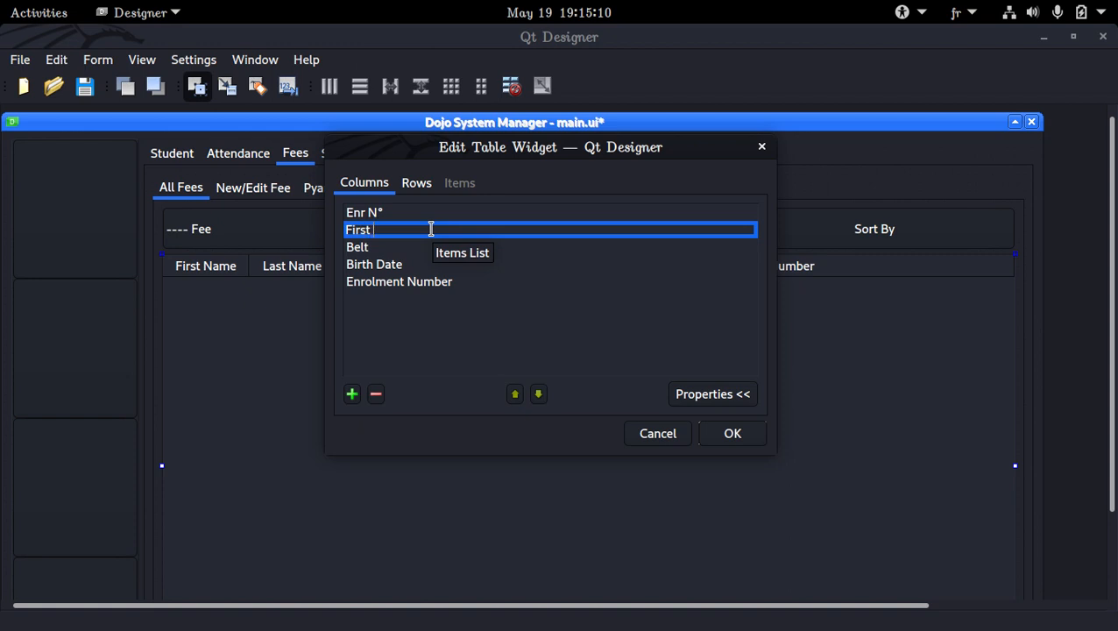
type("Name")
key("BackSpace")
key("BackSpace")
key("BackSpace")
key("BackSpace")
key("BackSpace")
key("BackSpace")
key("BackSpace")
key("BackSpace")
key("BackSpace")
type("Fl")
key("BackSpace")
type("ullk")
key("BackSpace")
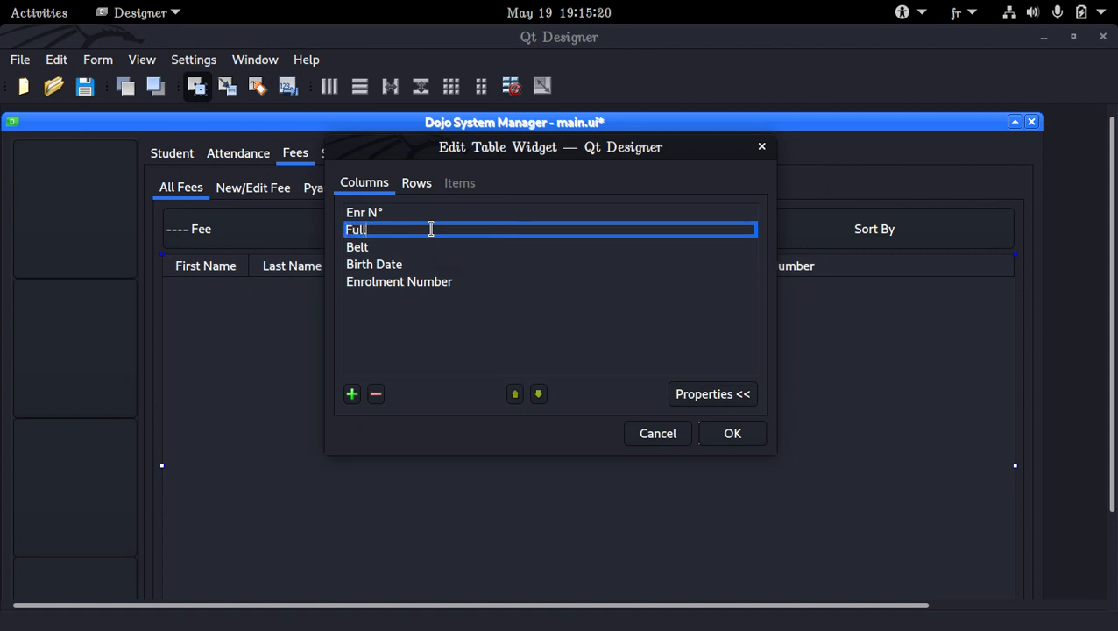
type("Name")
key("Return")
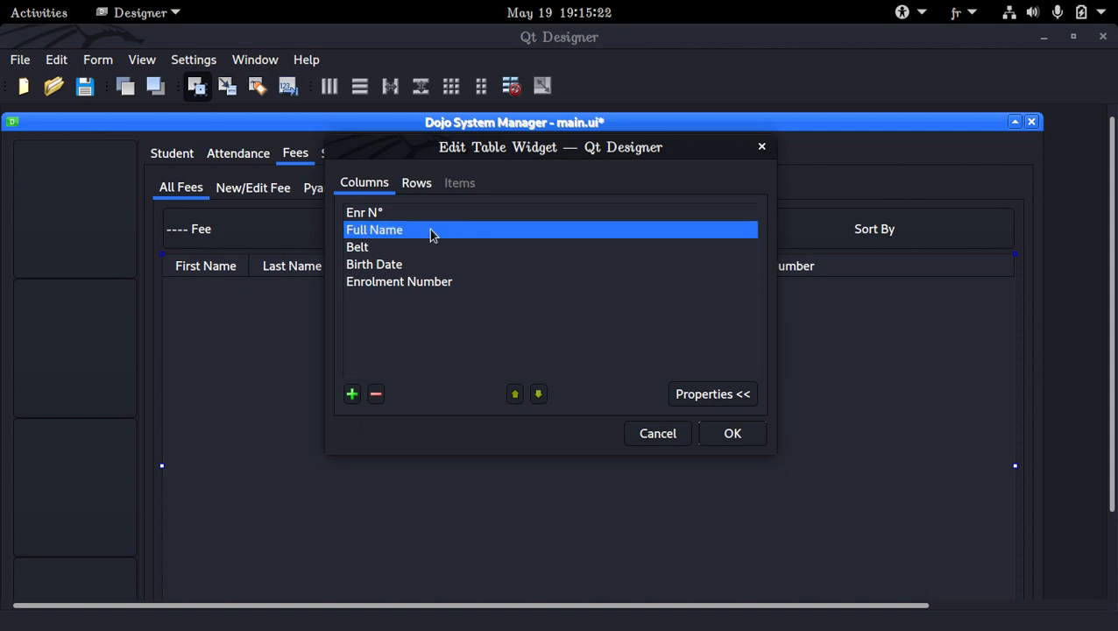
Rename the Belt column of the fees table as "Fee".
double_click(390, 248)
type("f")
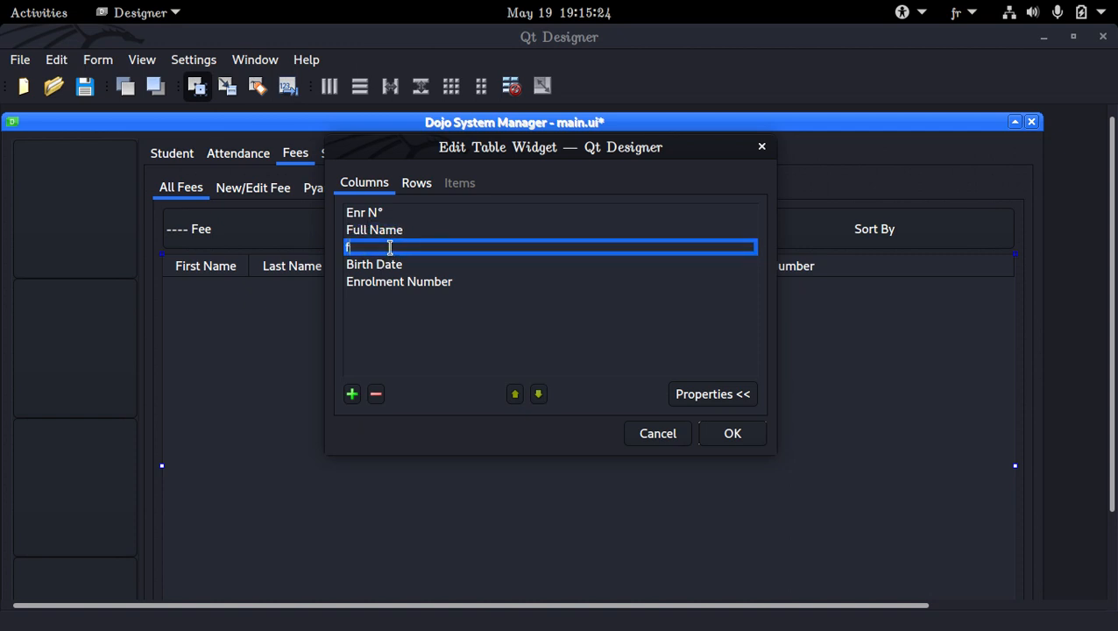
type("ee")
key("BackSpace")
key("BackSpace")
key("BackSpace")
type("Fee")
key("Return")
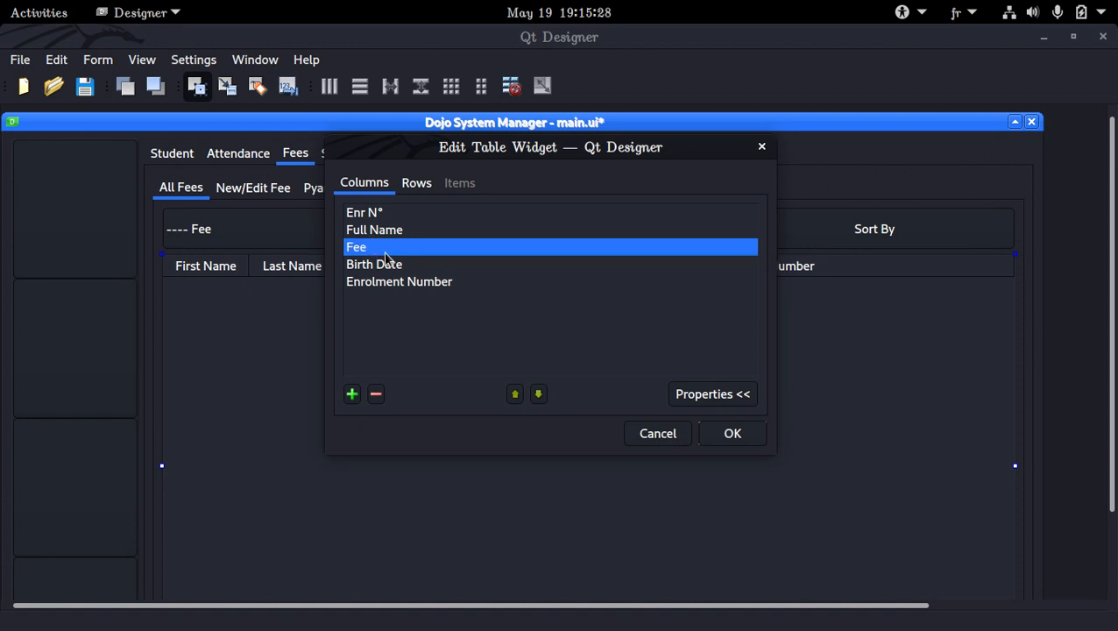
Rename the Birth Date column of the fees table as "Price".
left_click(386, 281)
double_click(391, 264)
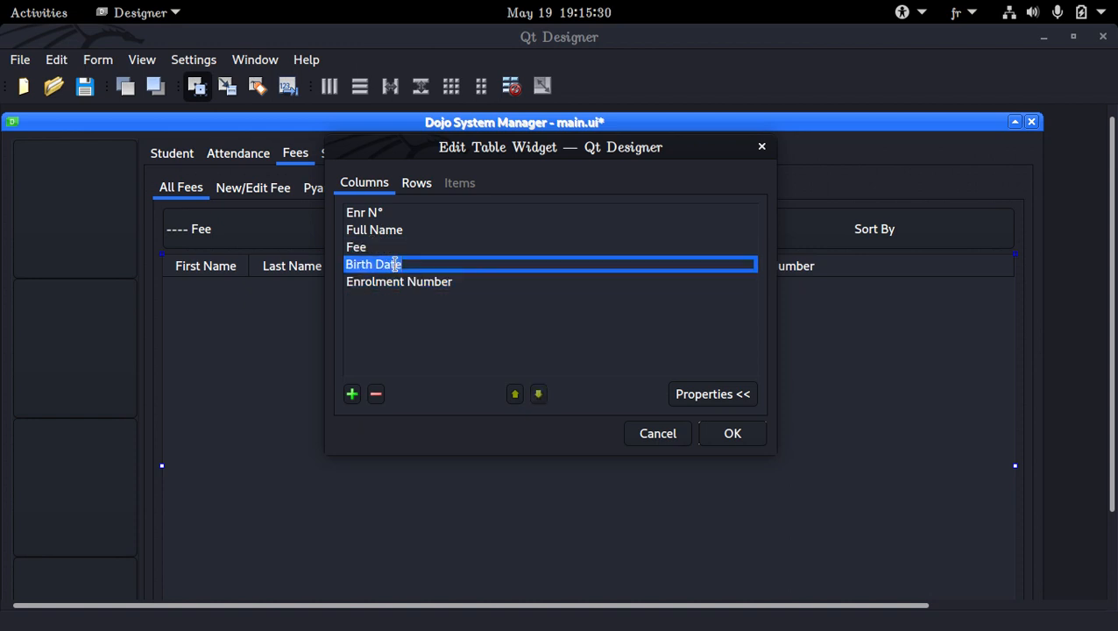
key("Return")
key("Return")
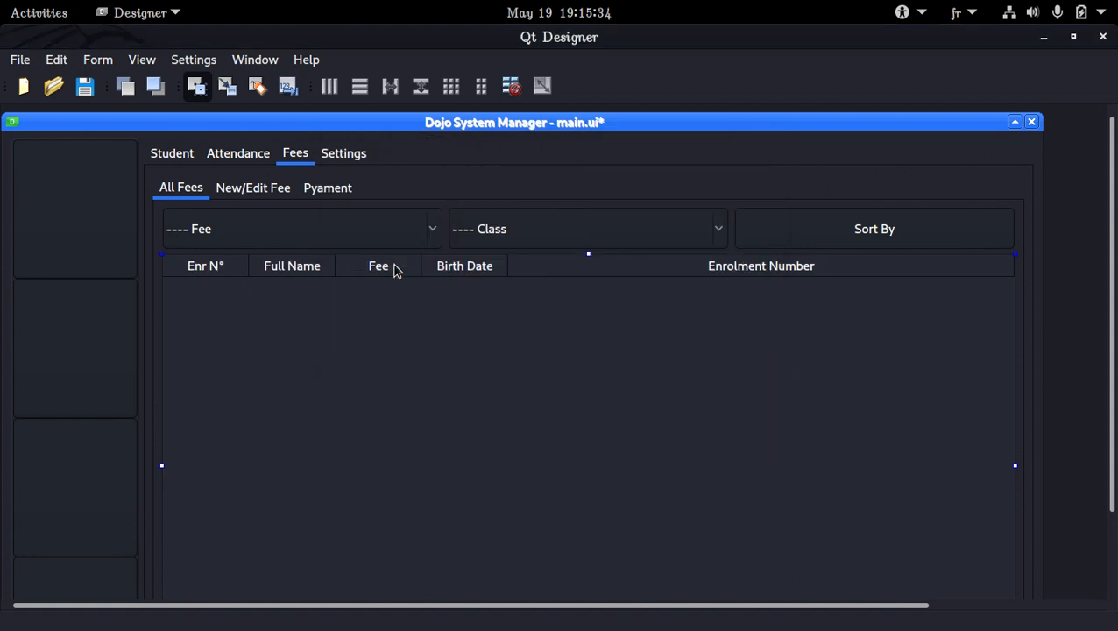
double_click(414, 277)
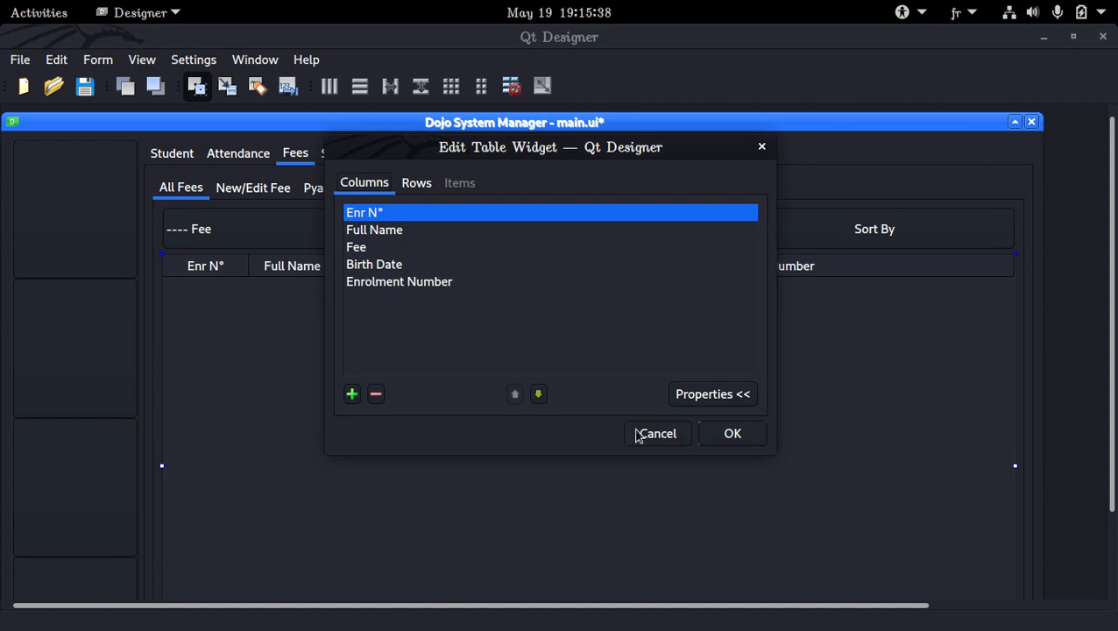
double_click(405, 265)
type("Pri")
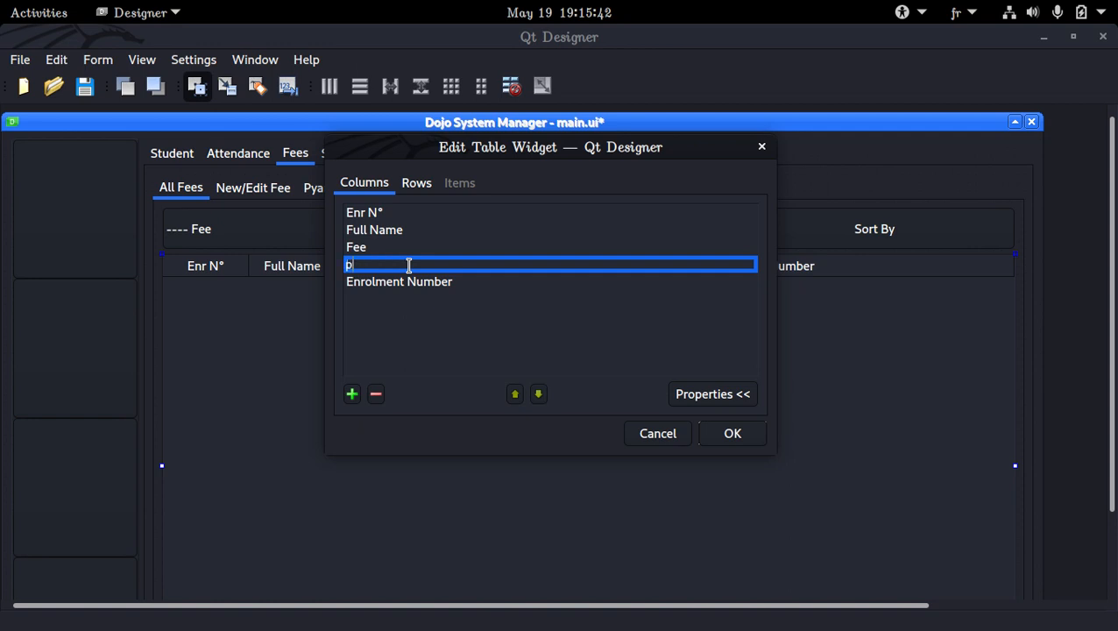
key("BackSpace")
key("BackSpace")
key("BackSpace")
type("Price")
key("Return")
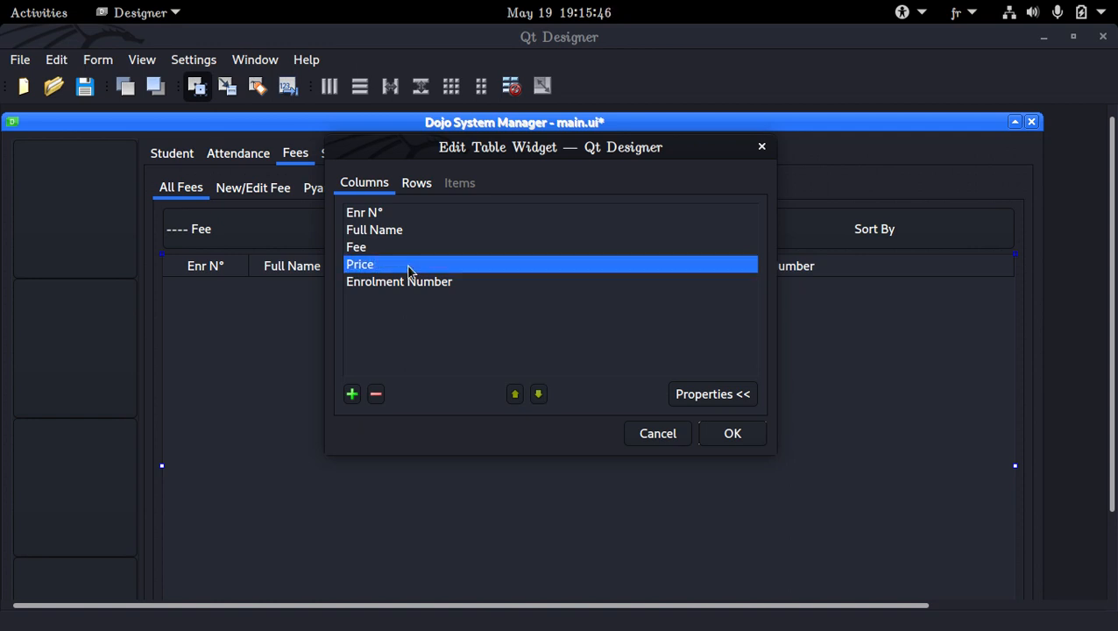
Rename the Enrolment Number column of the fees table as "Date".
double_click(453, 281)
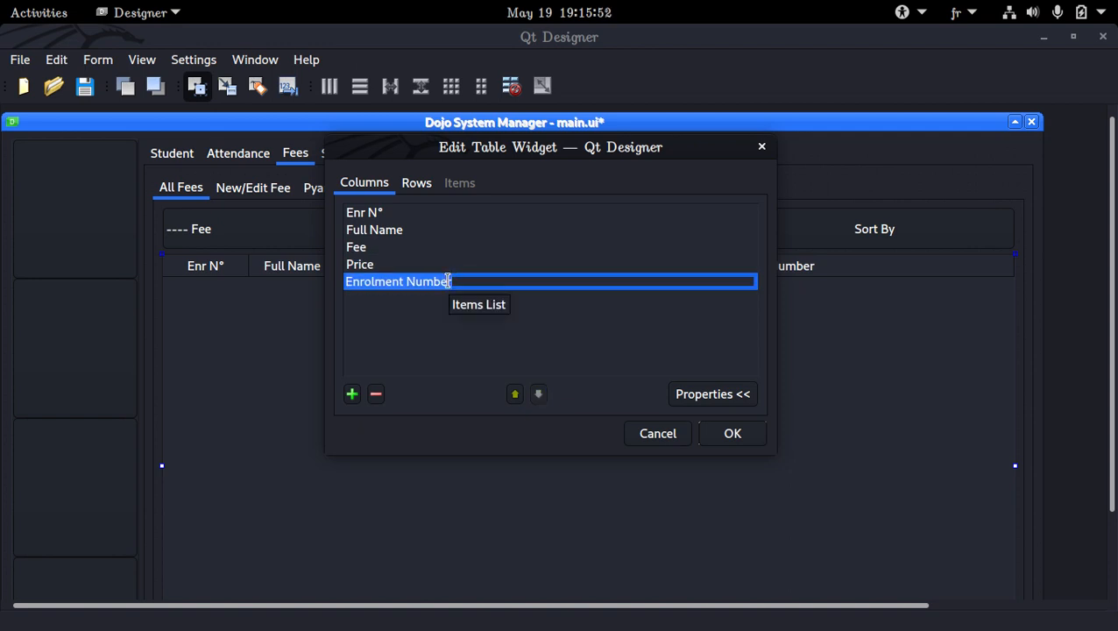
type("Date")
key("Return")
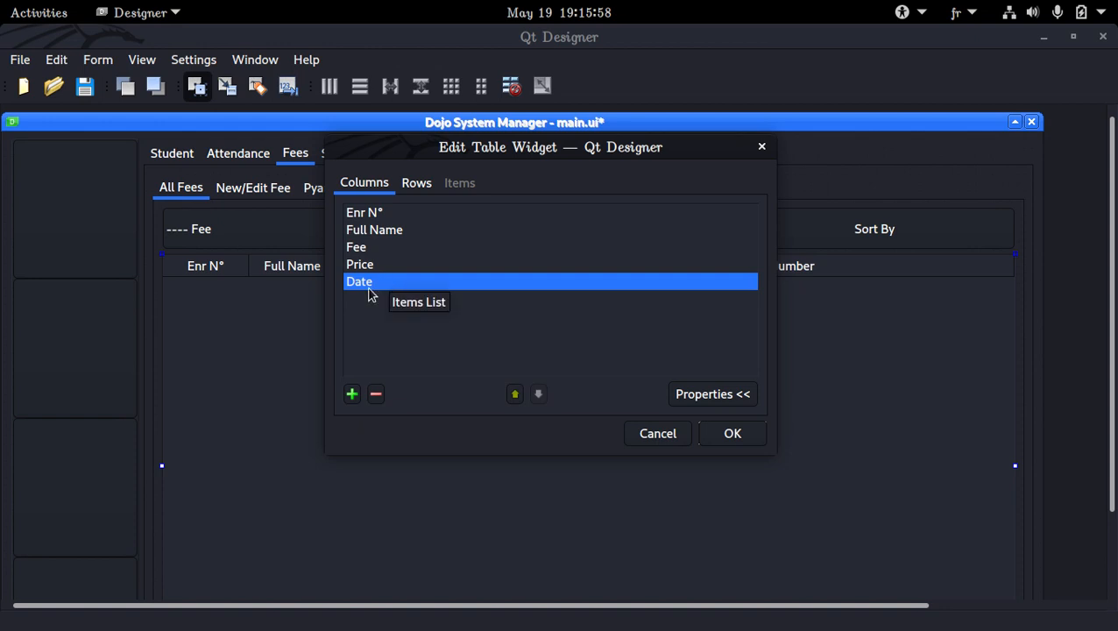
Add a "Status" column at the end of the fees table, apply the column edits and save the form.
left_click(351, 393)
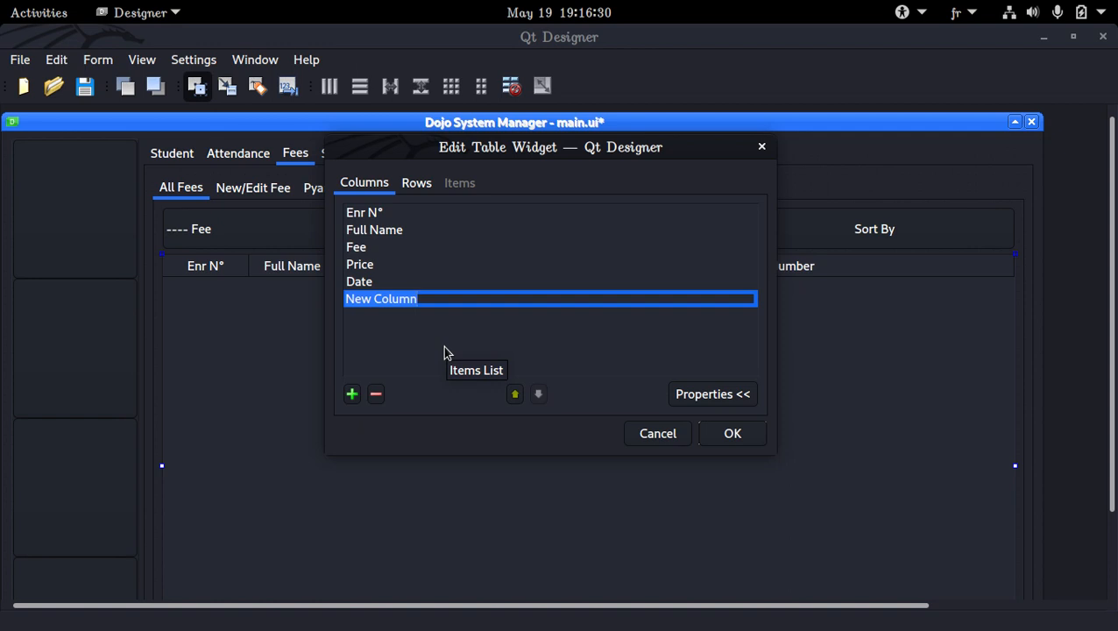
type("Status")
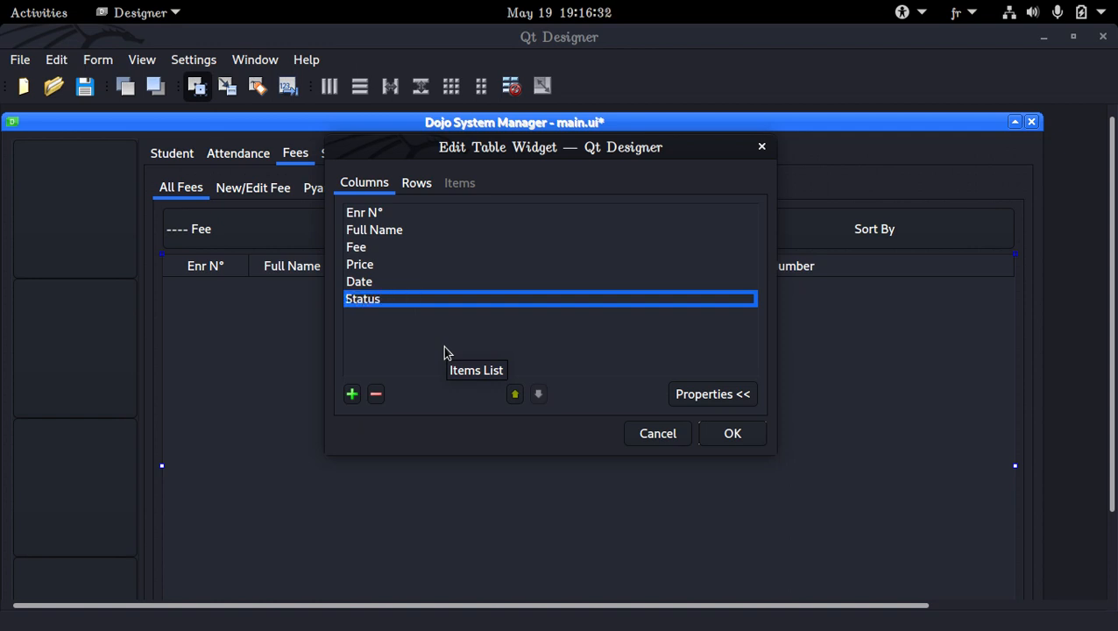
key("Return")
key("Return")
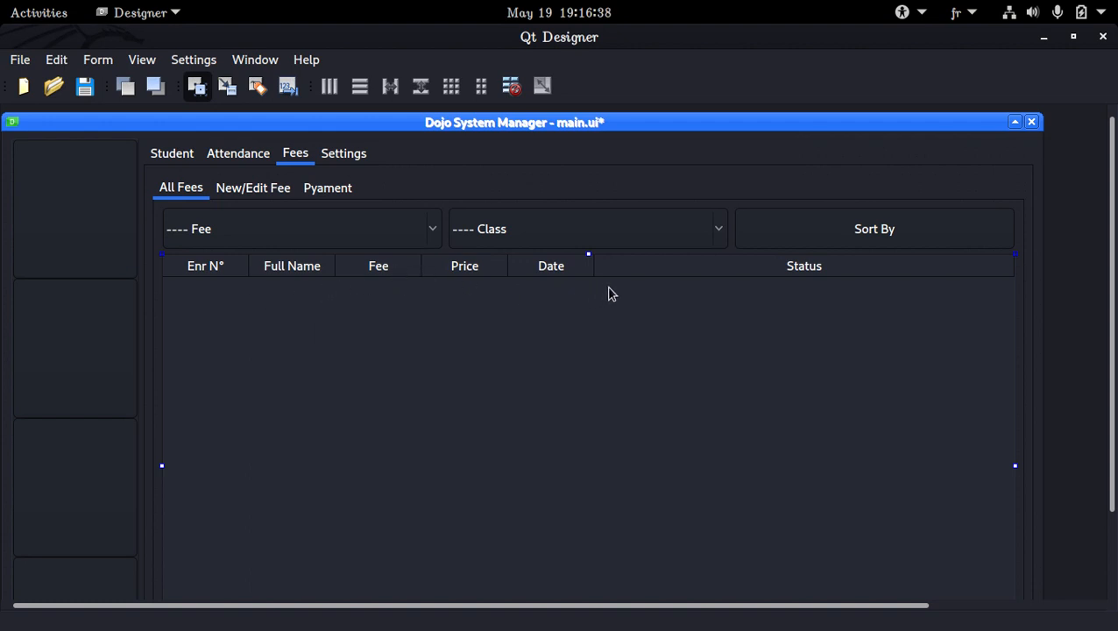
key("ctrl+s")
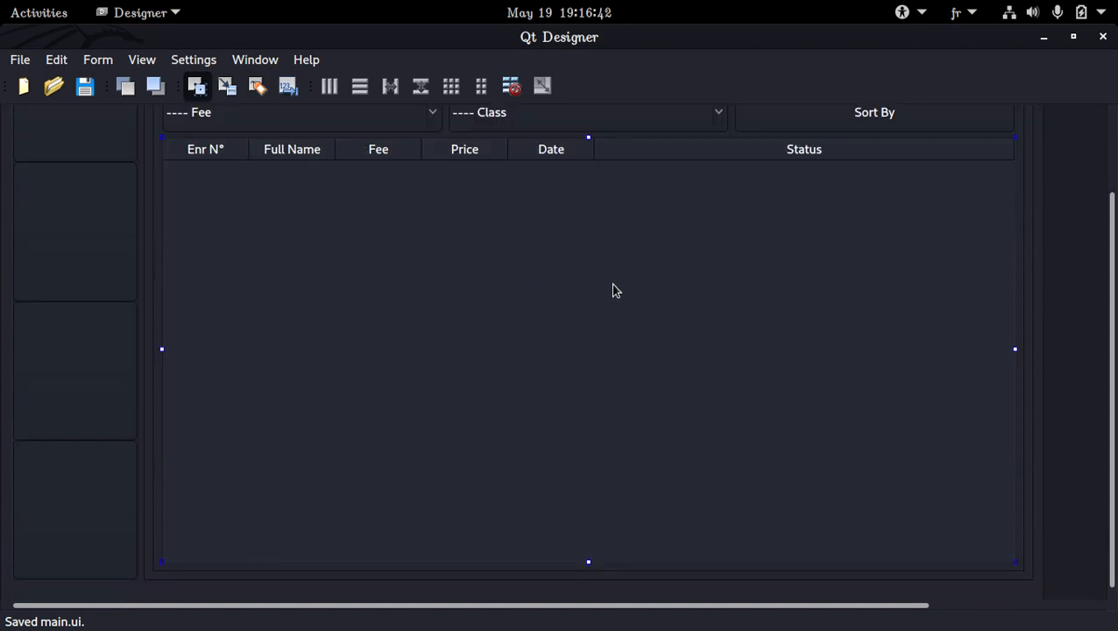
left_click(251, 189)
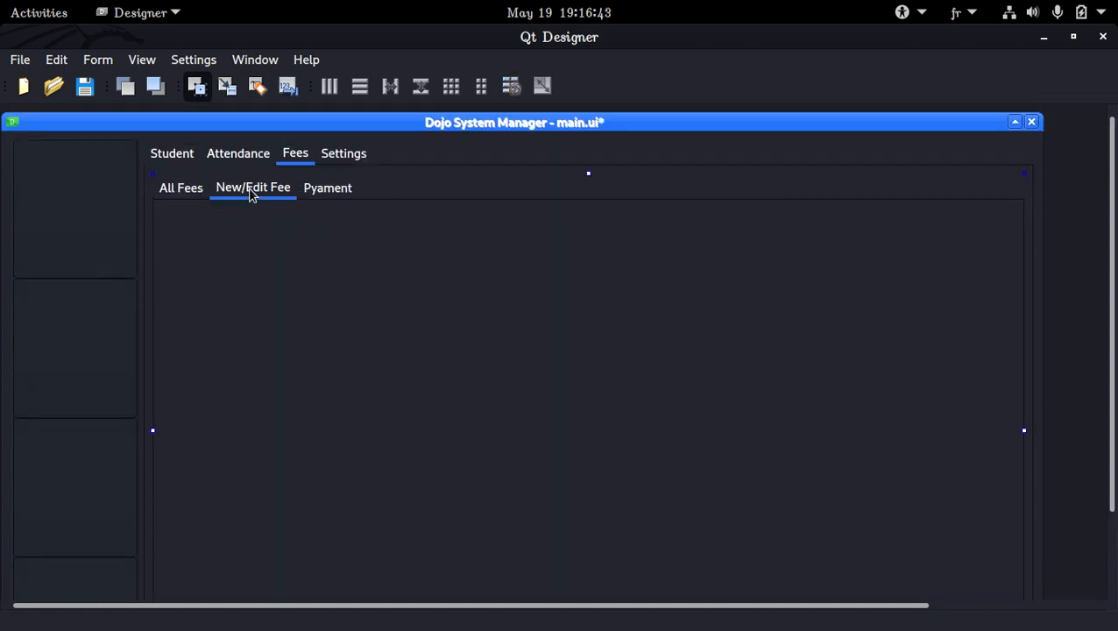
left_click(186, 191)
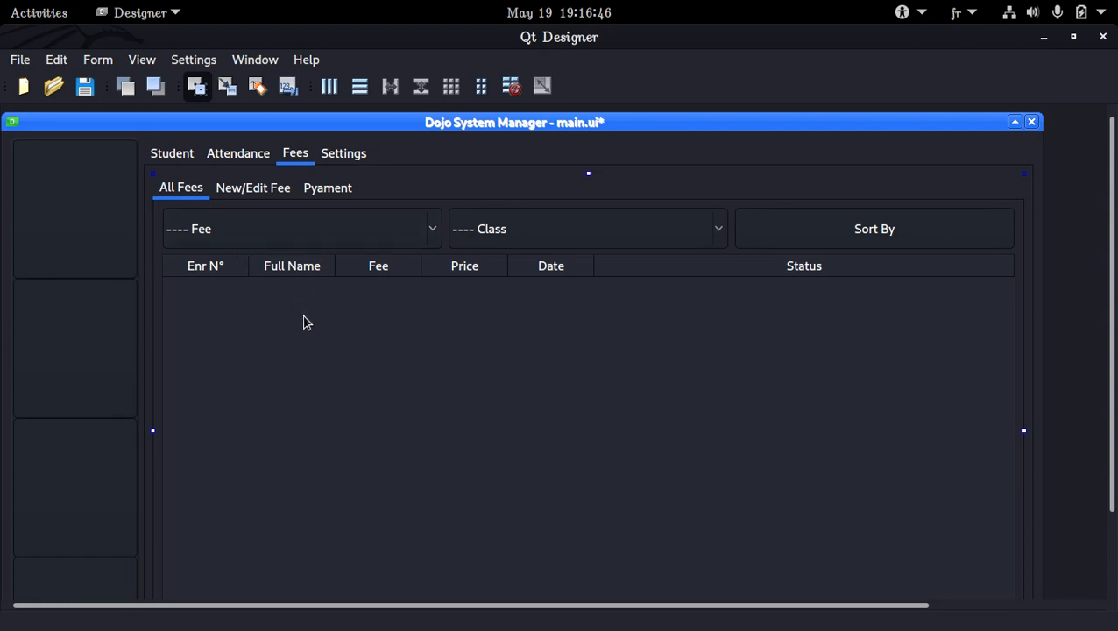
key("alt+Tab")
key("alt+Tab")
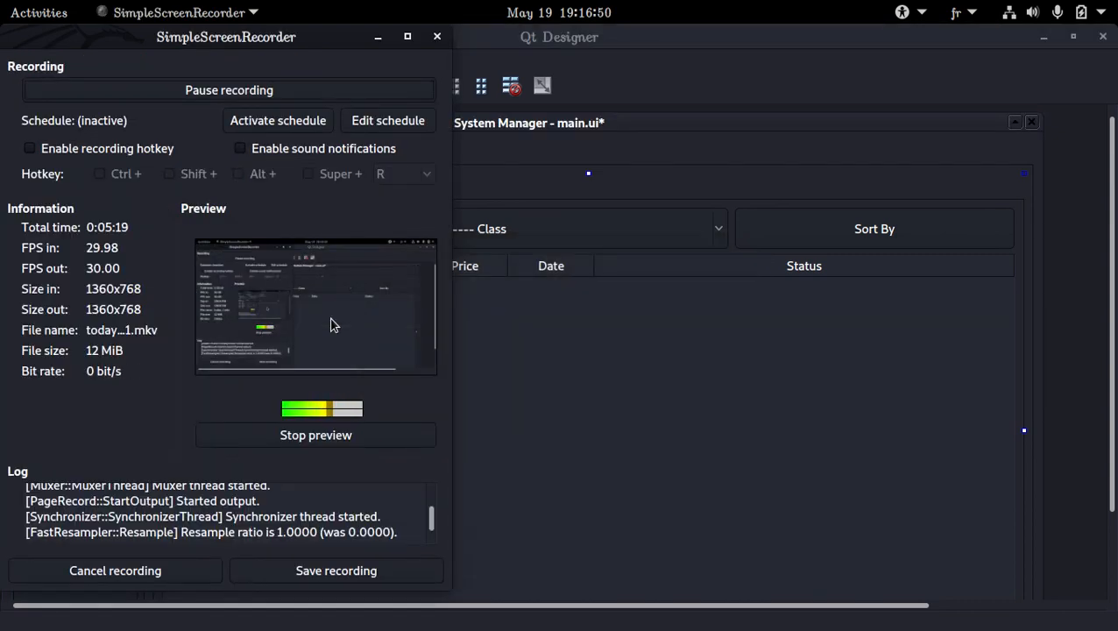
left_click(378, 37)
Switch to the New/Edit Fee page, show the Widget Box and filter its widgets by "line".
left_click(256, 185)
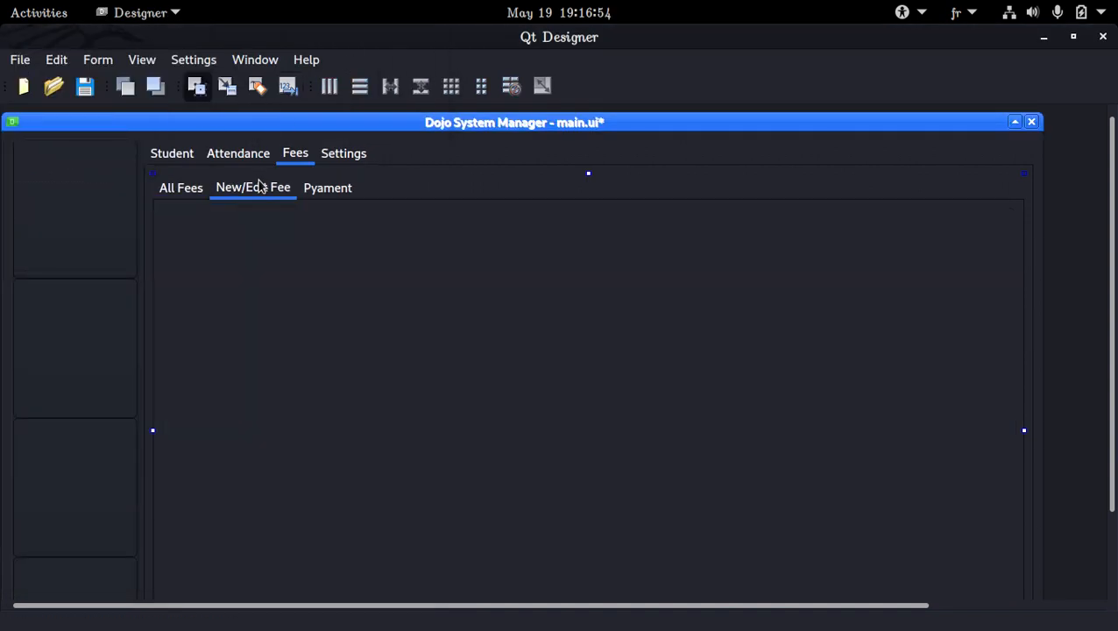
scroll(306, 285, "down", 1)
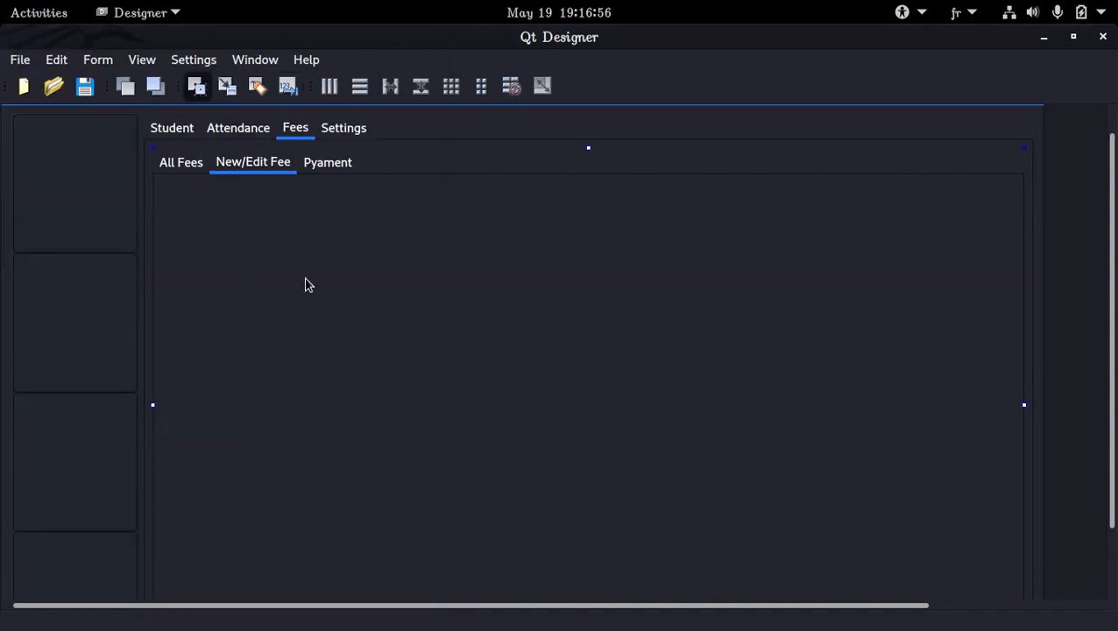
left_click(142, 60)
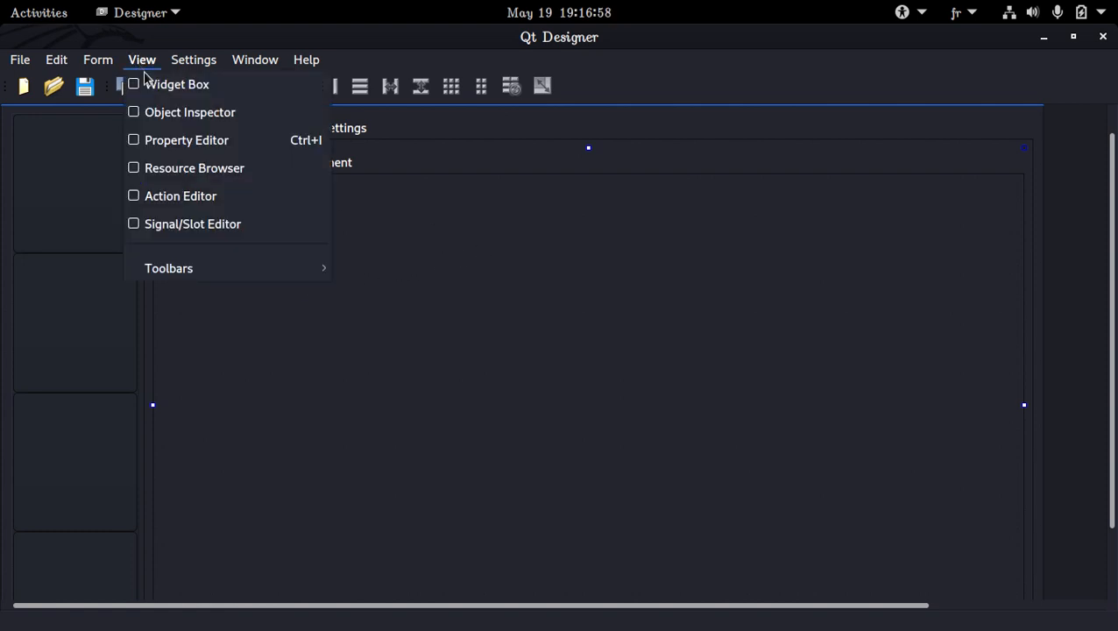
left_click(153, 84)
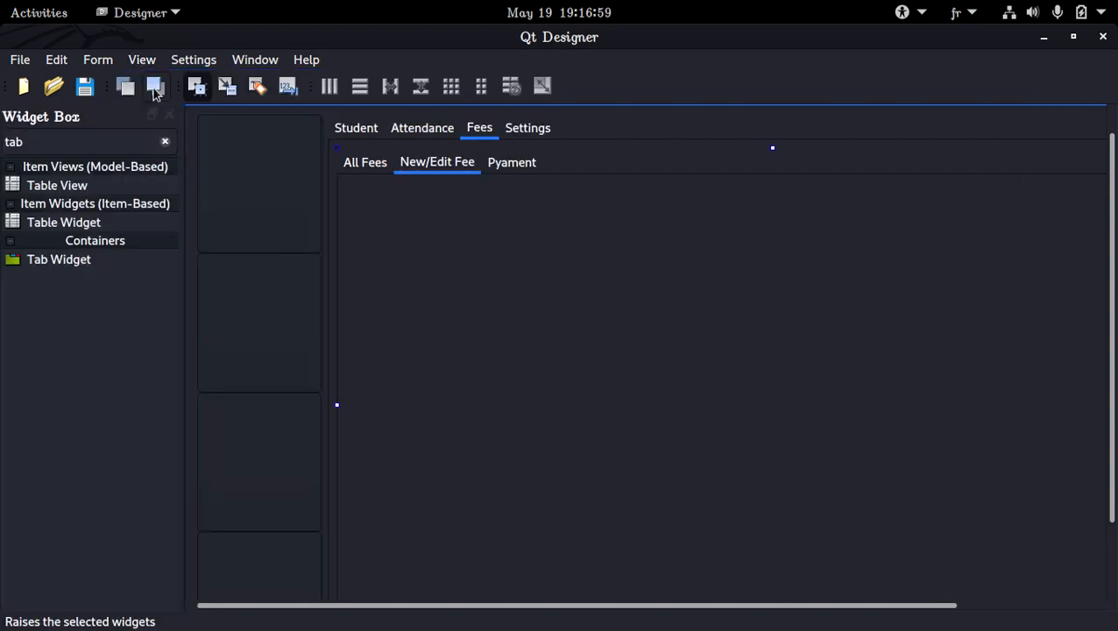
left_click(163, 141)
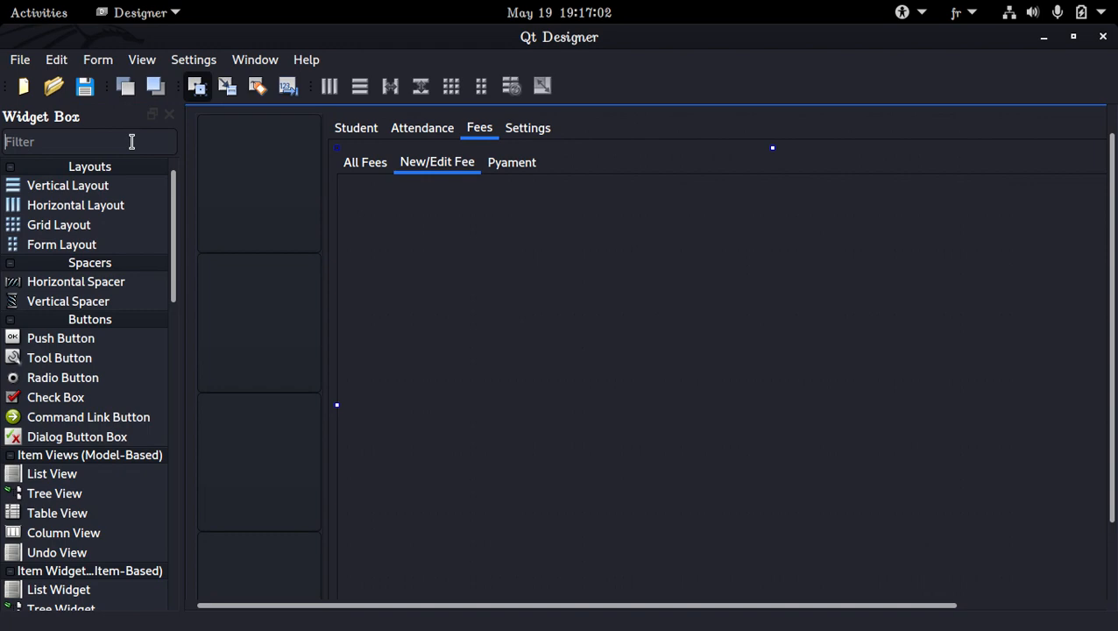
type("line")
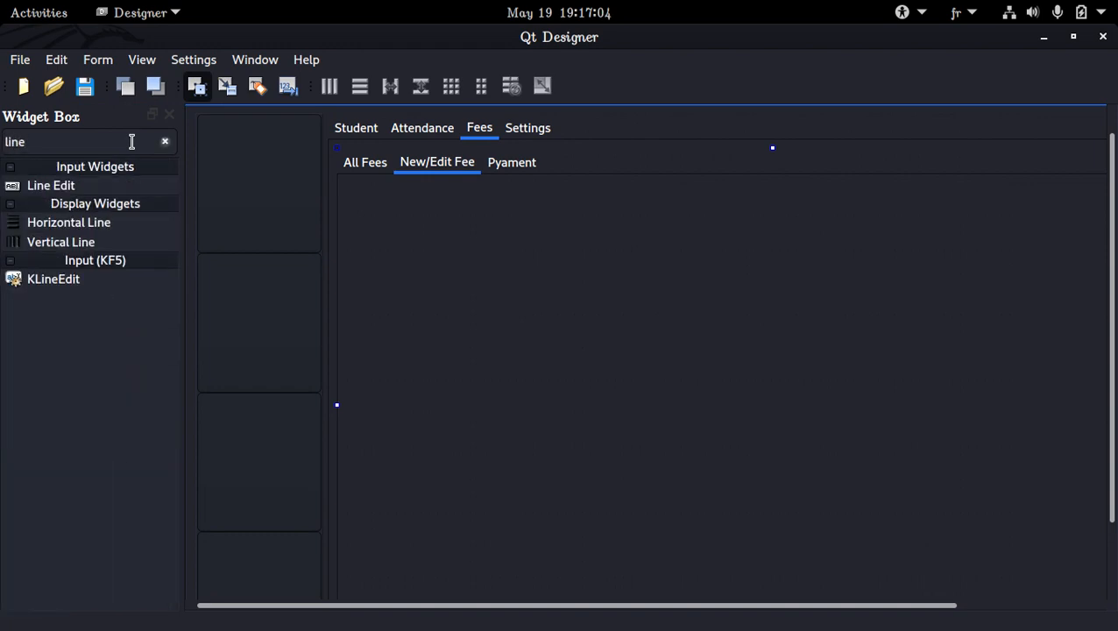
Place a vertical line on the New/Edit Fee page, stretch it over most of the height and centre it as a divider.
left_click_drag(88, 236, 715, 216)
left_click_drag(710, 258, 742, 566)
scroll(795, 448, "down", 3)
scroll(800, 453, "up", 3)
scroll(780, 601, "right", 3)
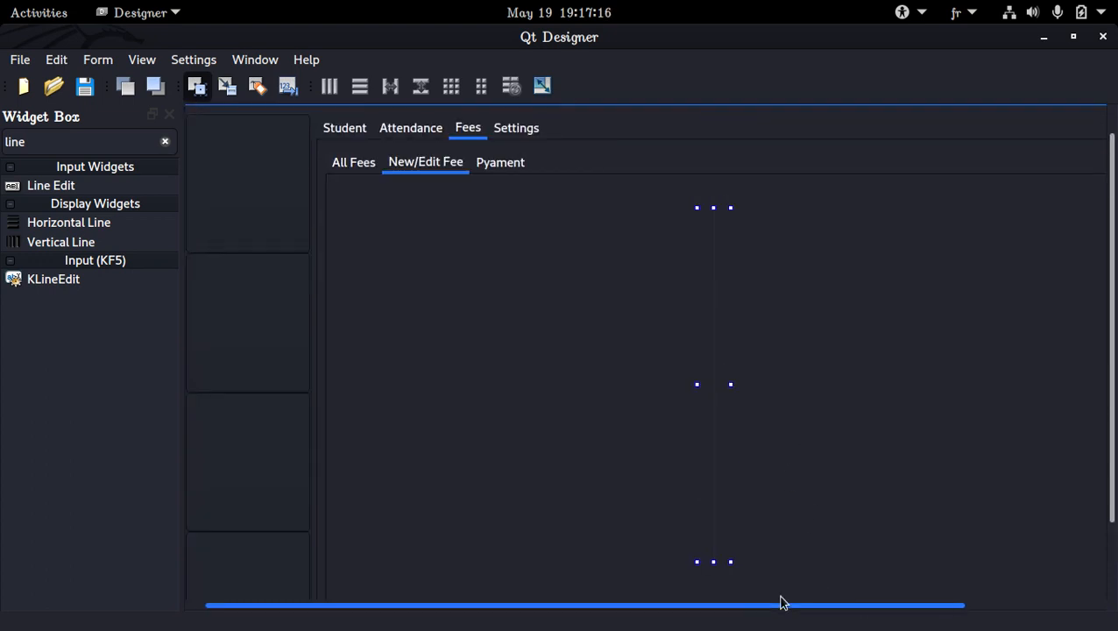
scroll(839, 600, "right", 1)
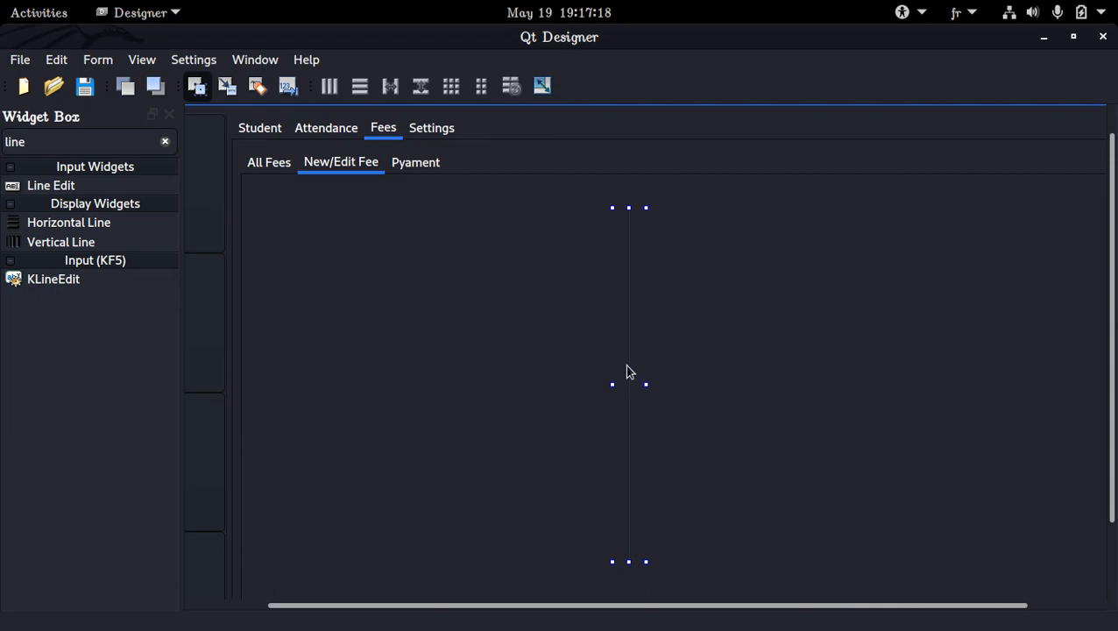
left_click_drag(626, 370, 719, 372)
left_click_drag(712, 327, 695, 326)
Add a short horizontal line near the upper left of the New/Edit Fee page and enlarge it slightly.
left_click_drag(104, 222, 298, 229)
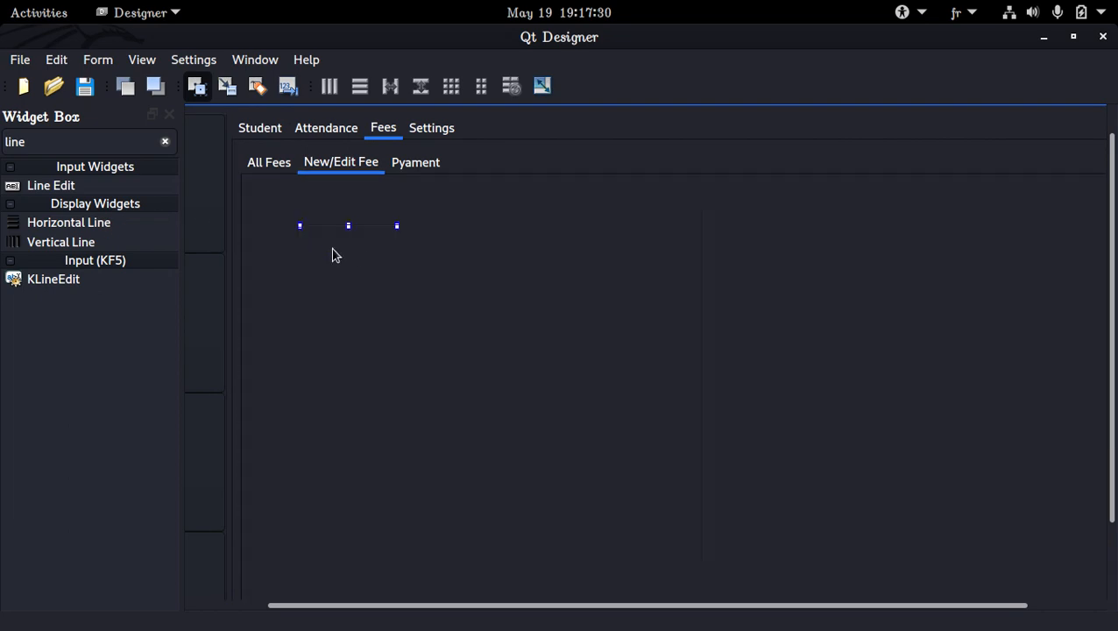
double_click(402, 248)
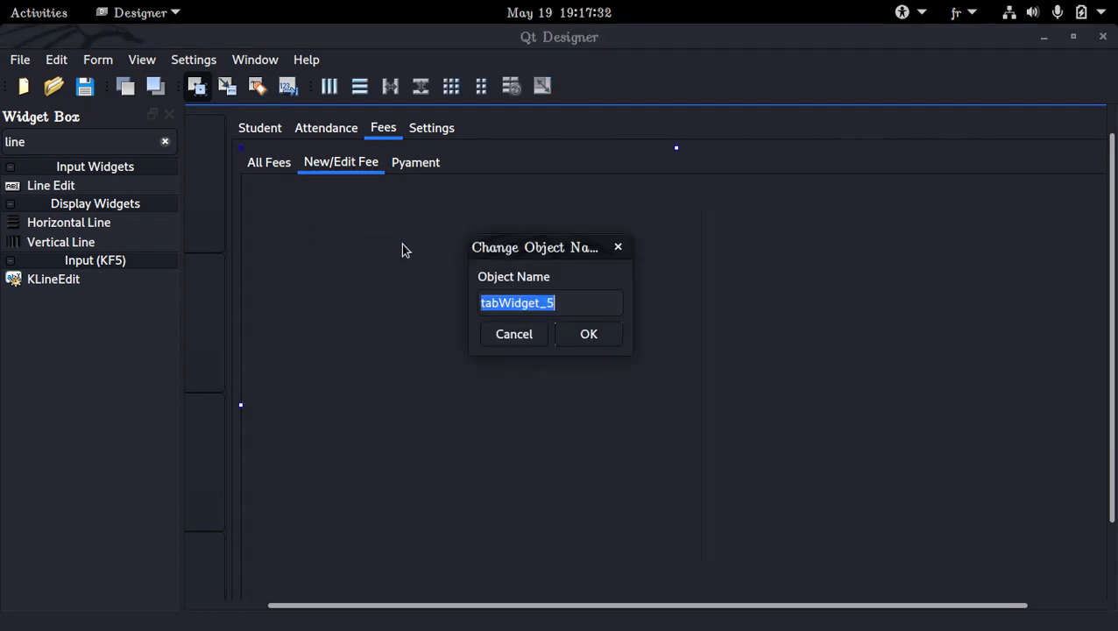
left_click(490, 334)
left_click(379, 232)
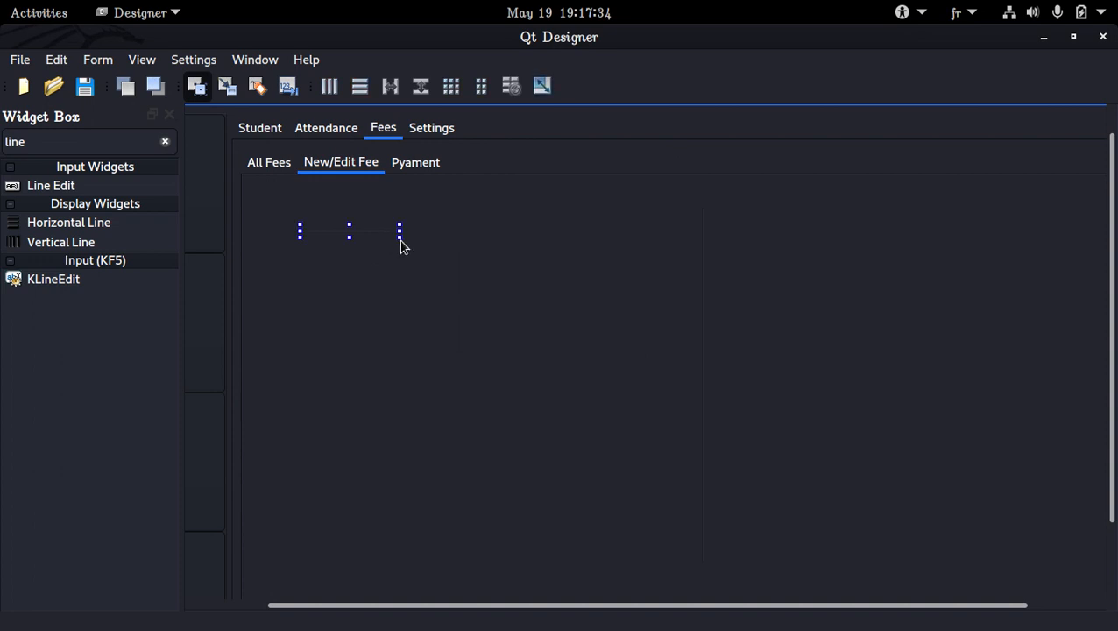
left_click_drag(397, 235, 417, 249)
Add a label above the horizontal line on the New/Edit Fee page and set its text to "New Fee".
double_click(108, 136)
type("label")
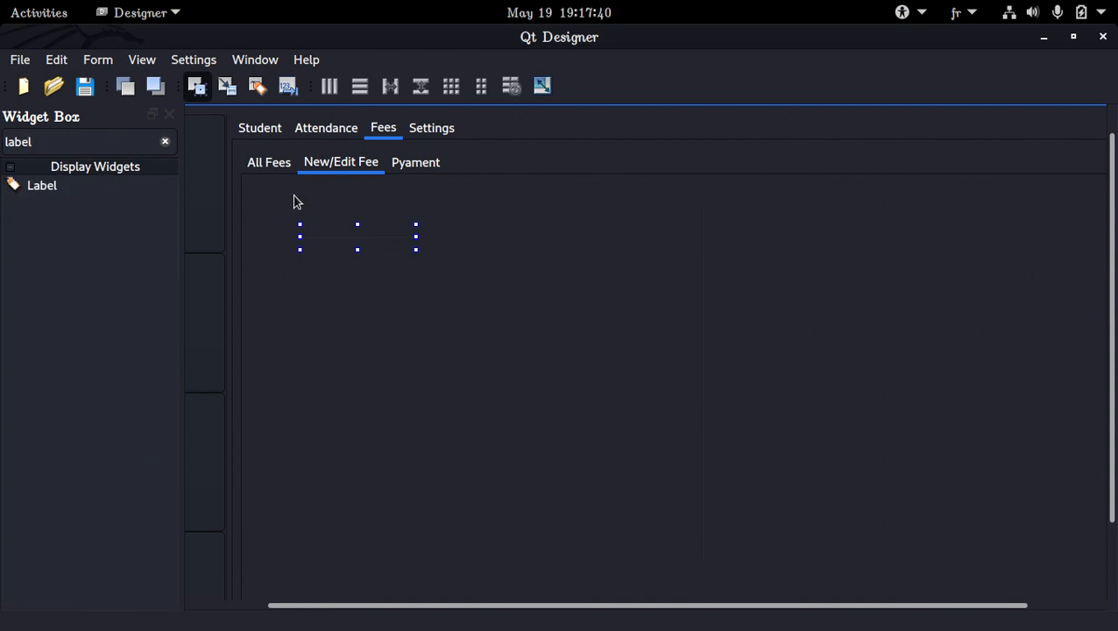
left_click_drag(116, 186, 351, 215)
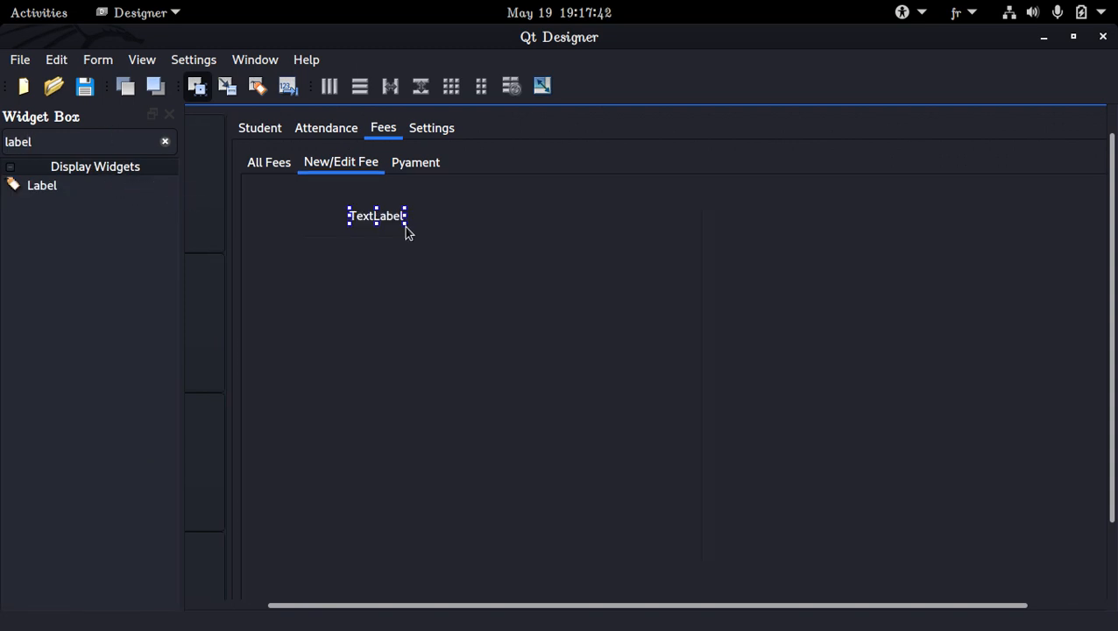
double_click(356, 219)
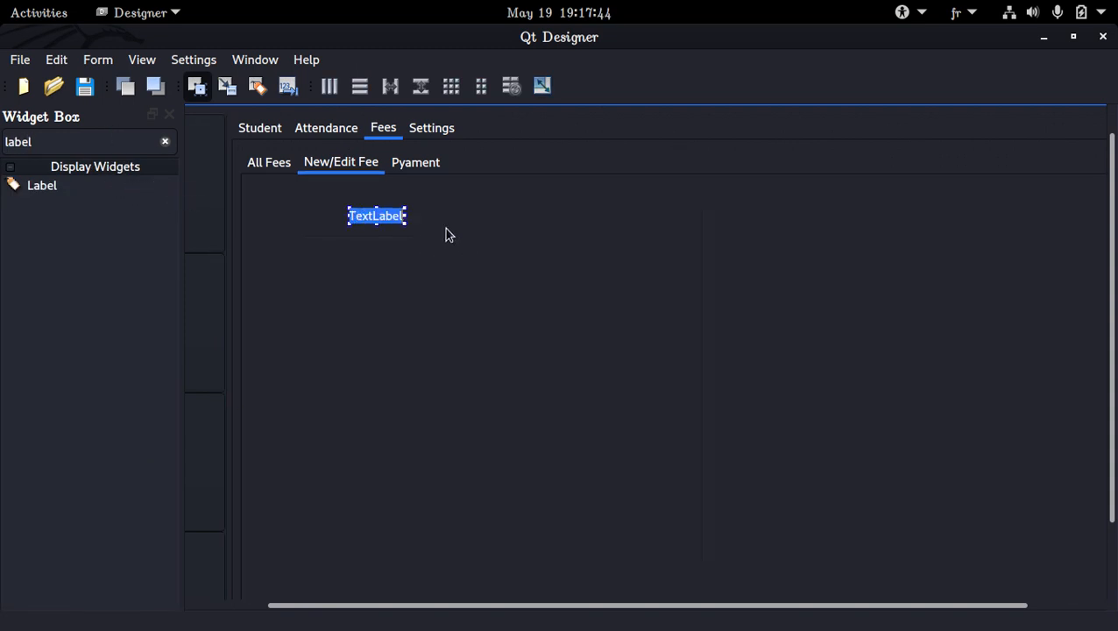
type("New Fee")
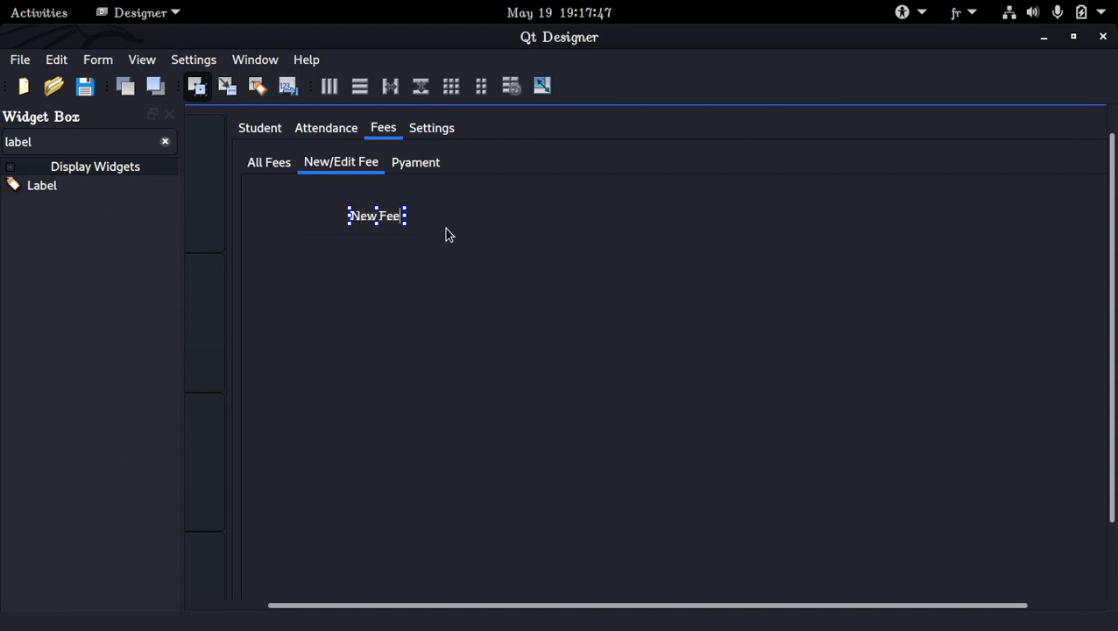
key("Return")
Move the New Fee label to the right end of the horizontal line and place a copy of the line on its other side.
left_click_drag(380, 225, 454, 242)
left_click(407, 242)
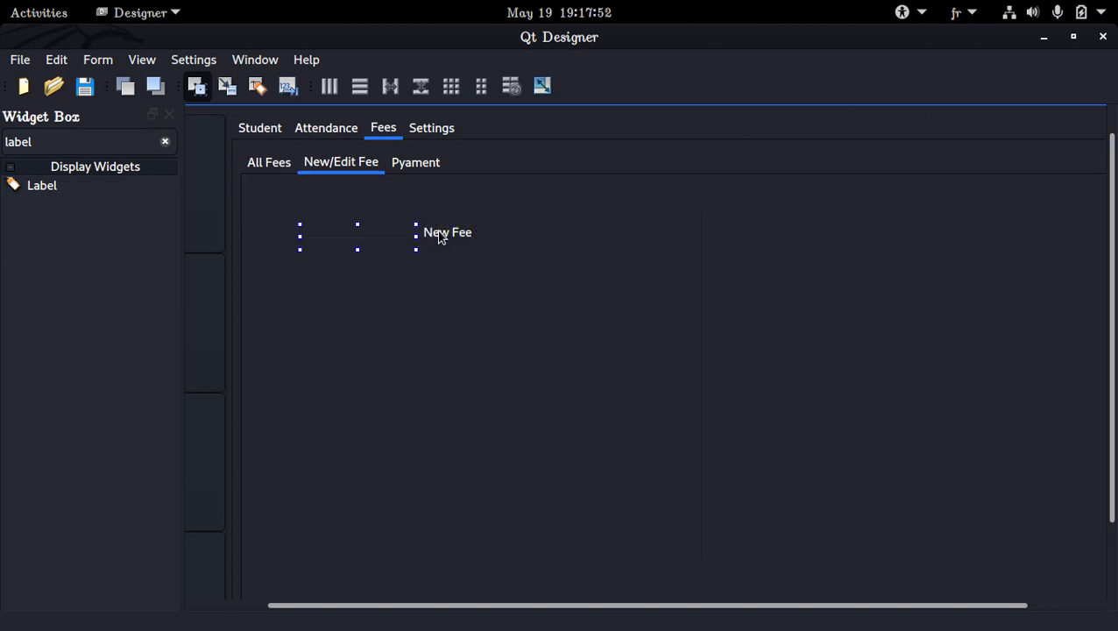
left_click(518, 232)
Lay out the New Fee label and the horizontal lines on either side of it in one horizontal layout.
left_click(449, 235)
left_click(408, 242)
left_click(438, 237, "ctrl")
left_click(508, 242, "ctrl")
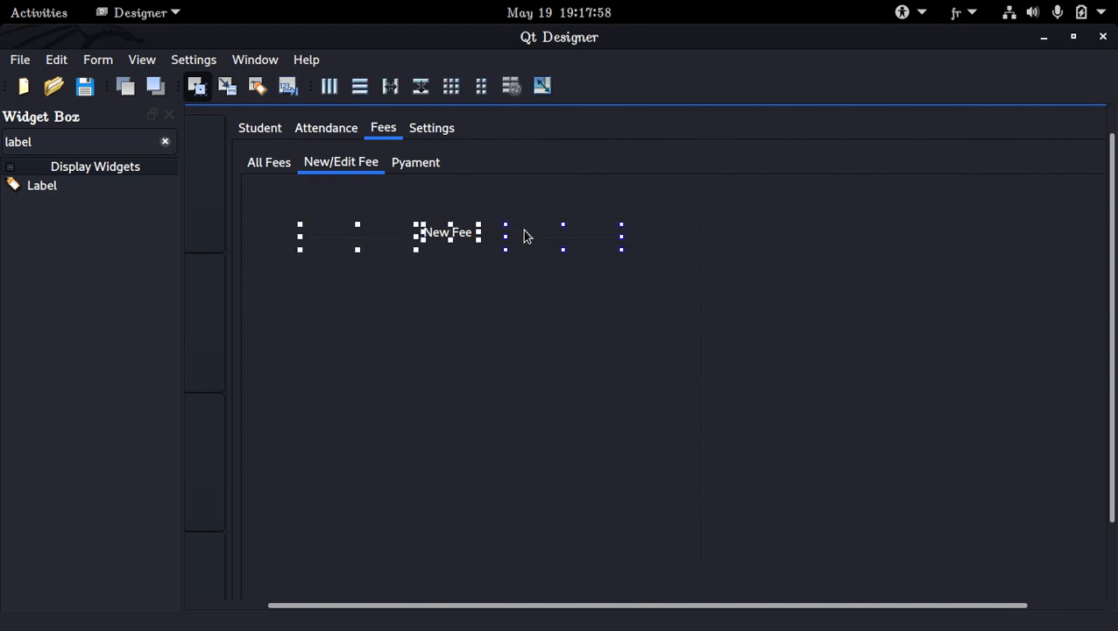
right_click(529, 236)
mouse_move(669, 524)
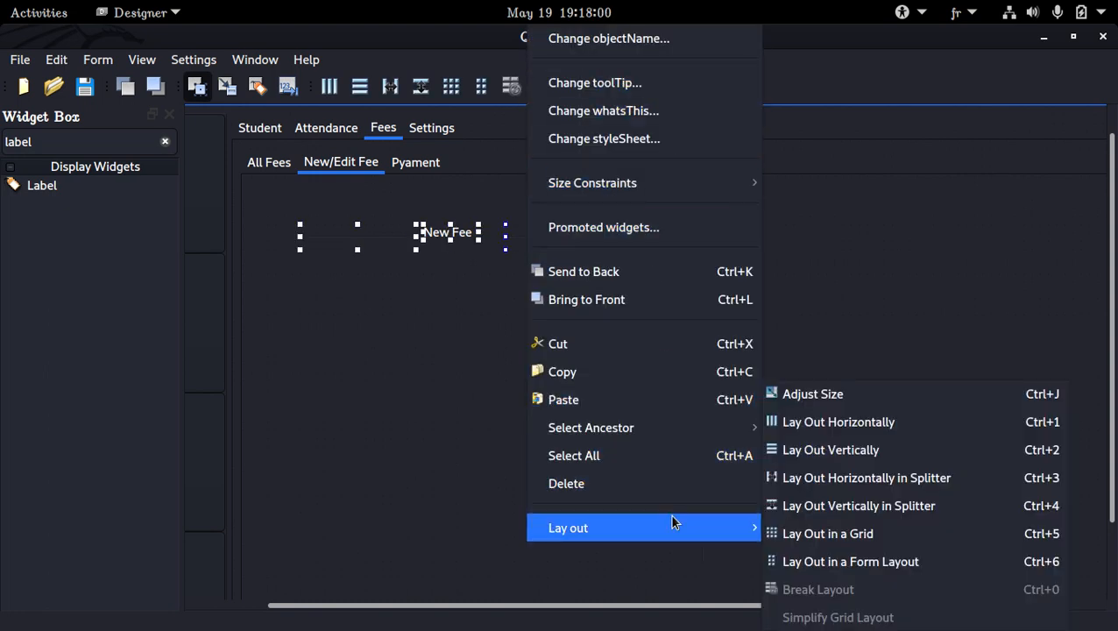
left_click(838, 422)
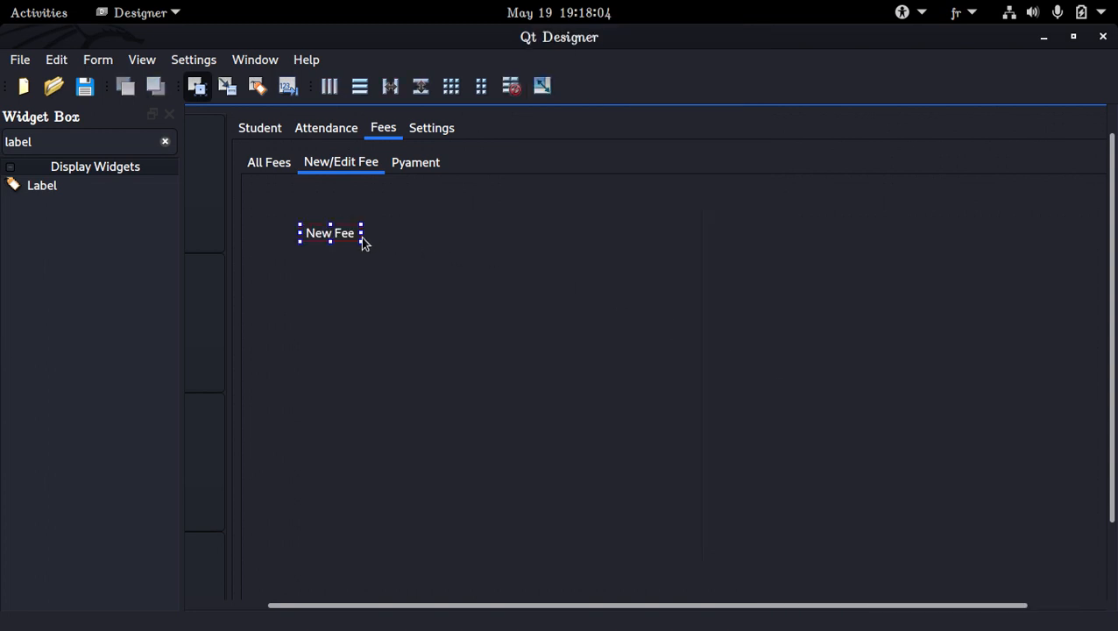
Enlarge the New Fee heading layout so it spans most of the area beside the vertical divider.
left_click_drag(362, 233, 376, 235)
left_click(405, 247)
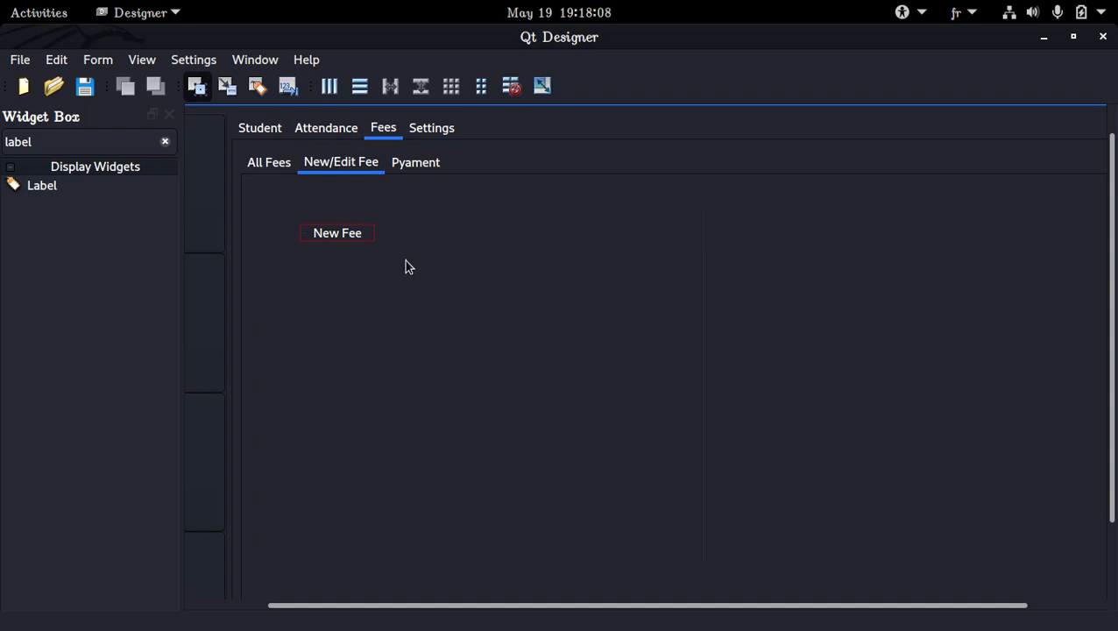
left_click(374, 233)
left_click(378, 234)
left_click(358, 237)
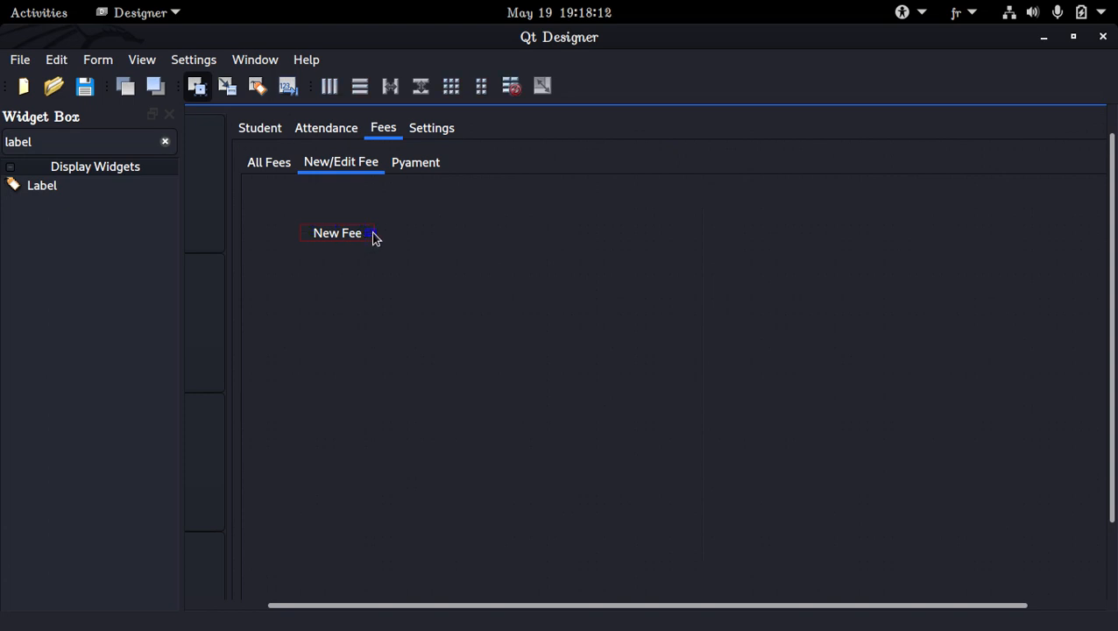
left_click(372, 235)
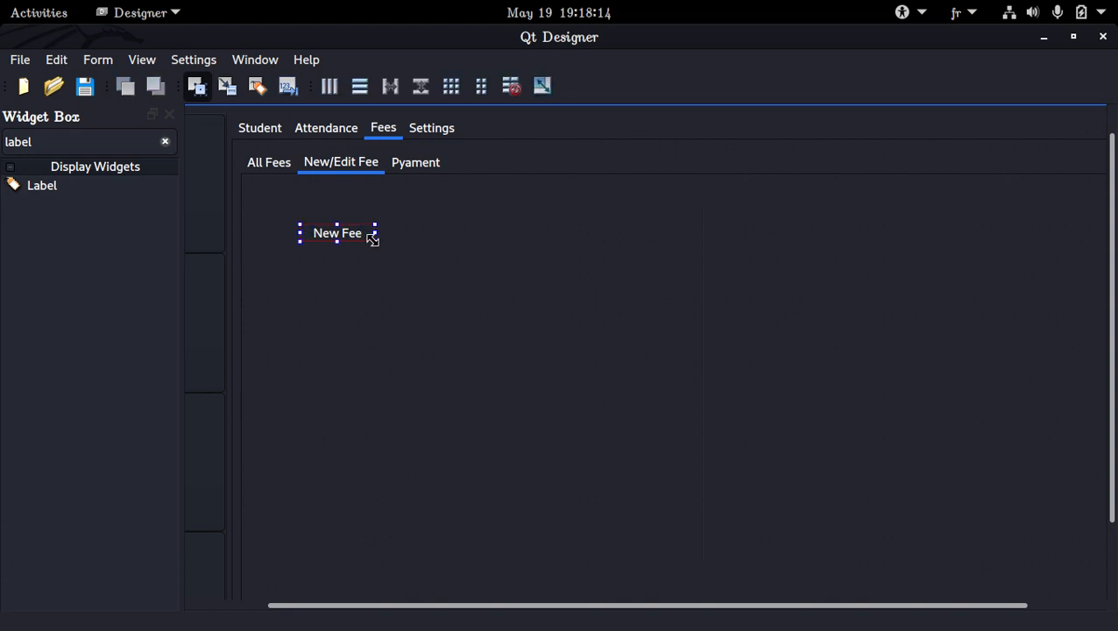
left_click_drag(372, 238, 612, 271)
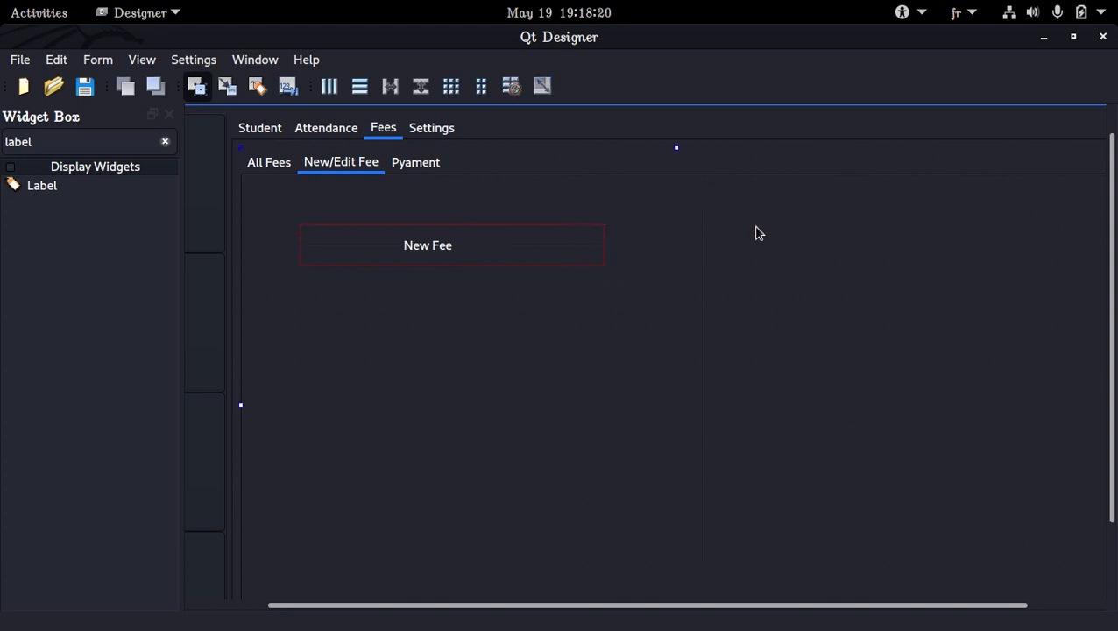
Place a copy of the New Fee heading on the other side of the divider and change its text to "Edit Fee".
key("ctrl+v")
double_click(864, 260)
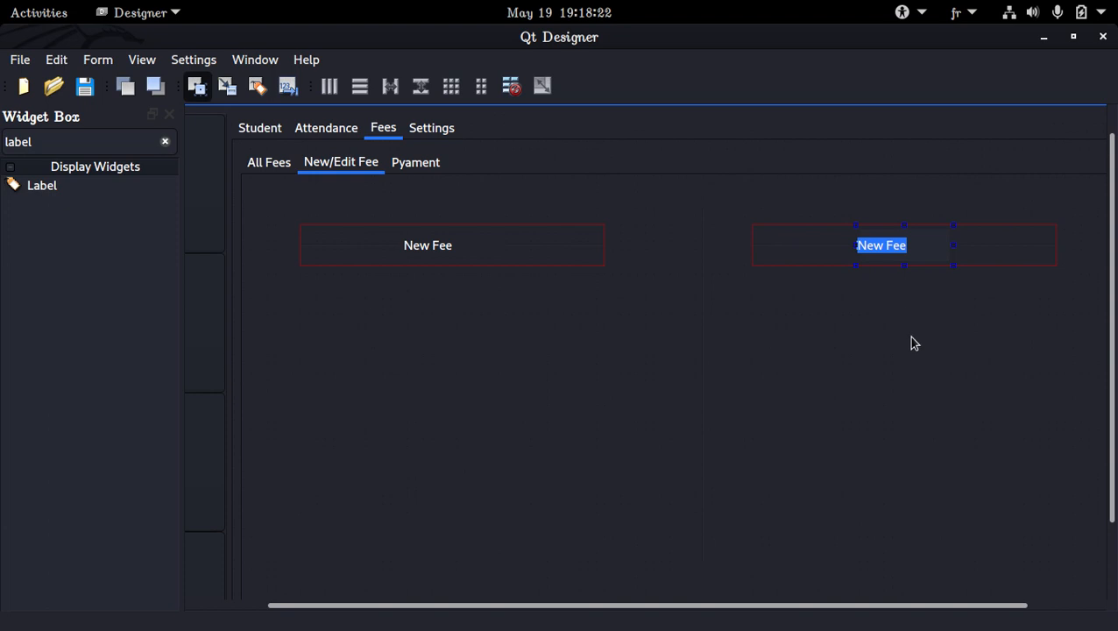
key("Right")
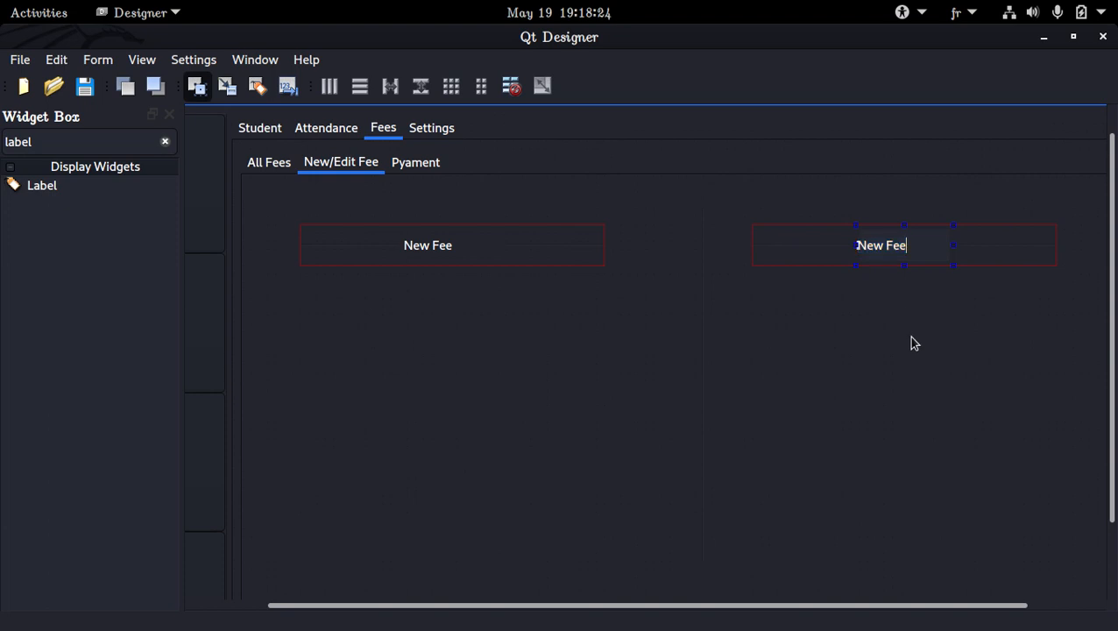
key("ctrl+Left")
key("ctrl+BackSpace")
type("Edit")
Set the New Fee label's horizontal alignment to AlignHCenter and save the form.
left_click(417, 250)
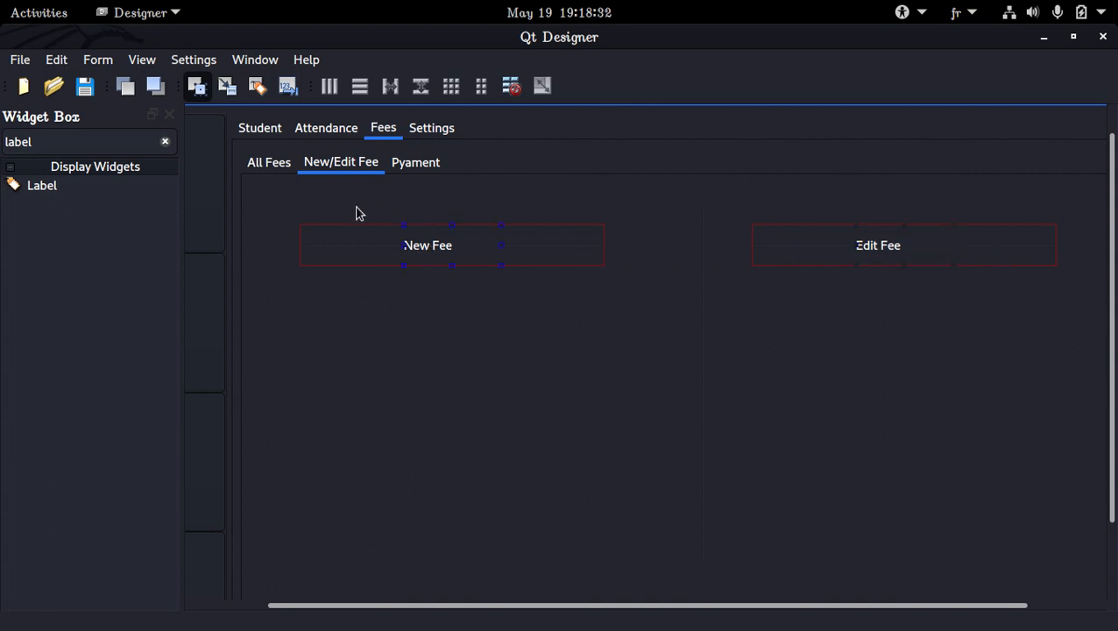
left_click(102, 61)
mouse_move(141, 61)
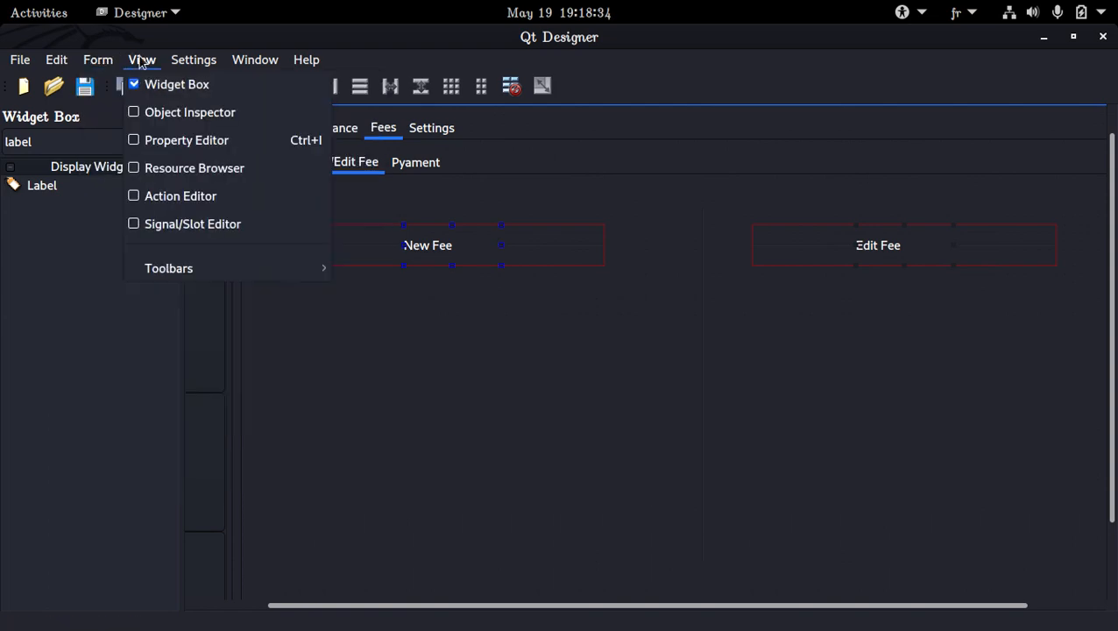
left_click(164, 143)
scroll(867, 308, "down", 4)
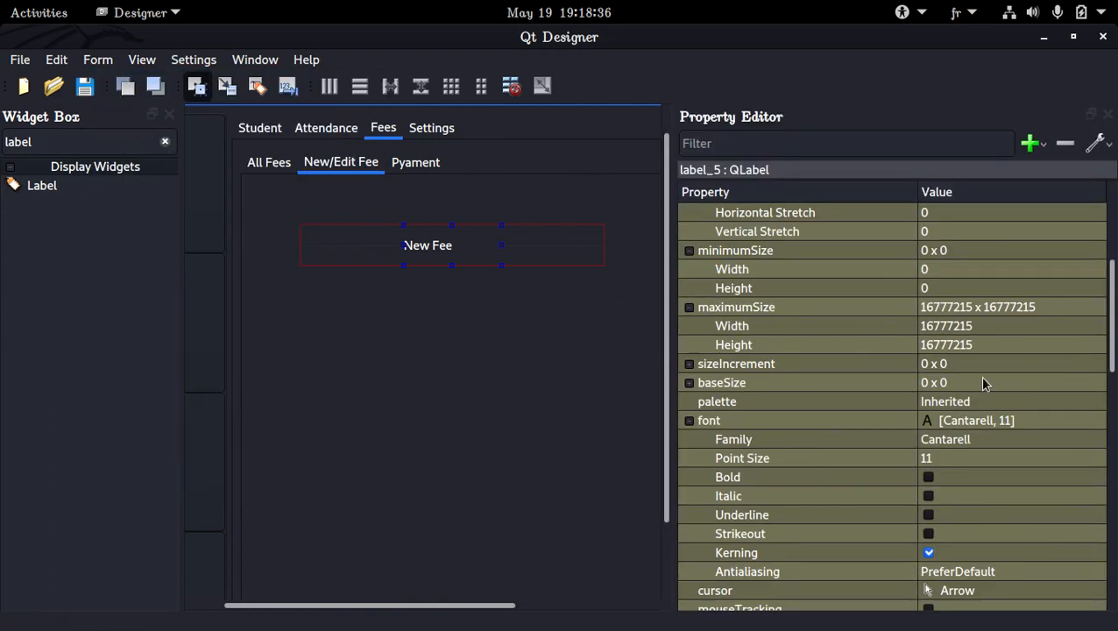
scroll(978, 394, "down", 8)
scroll(978, 394, "down", 6)
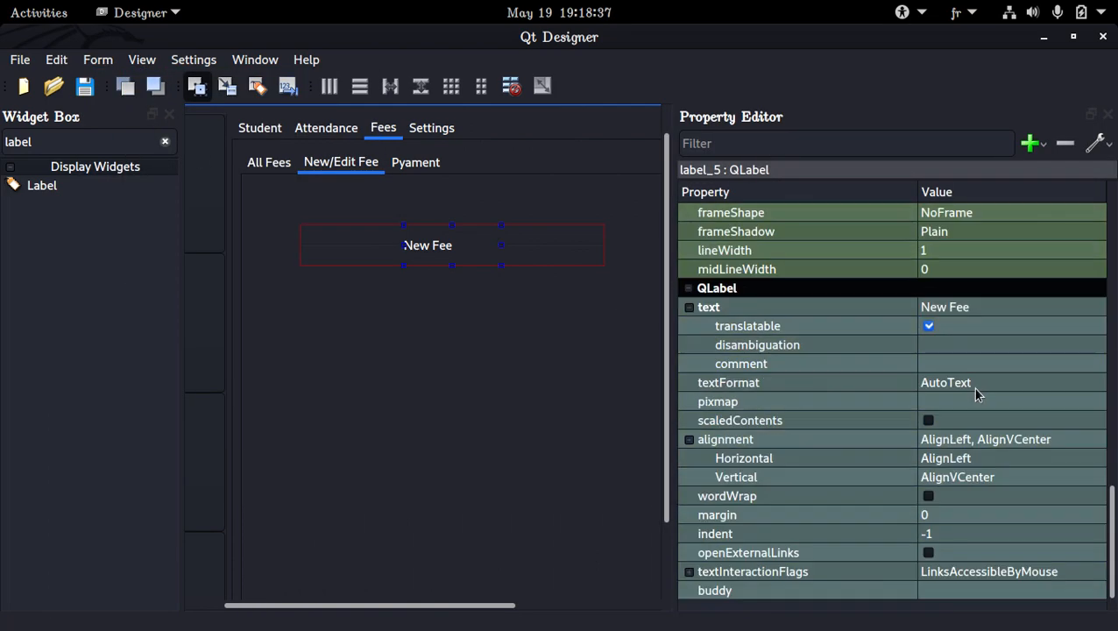
left_click(1002, 460)
left_click(998, 458)
left_click(989, 494)
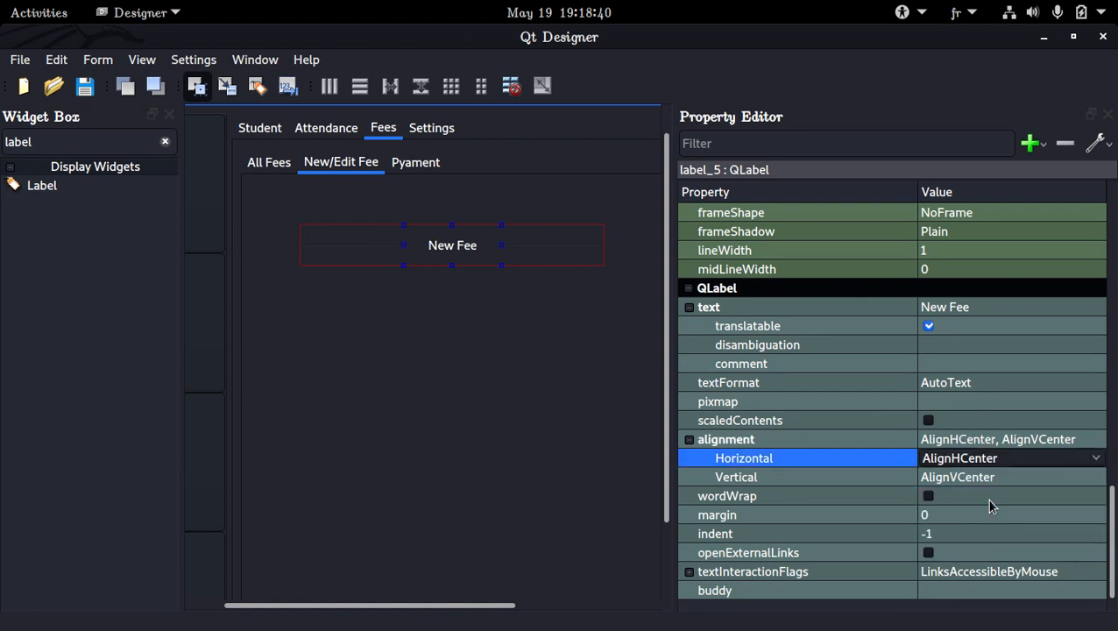
left_click(538, 359)
key("ctrl+s")
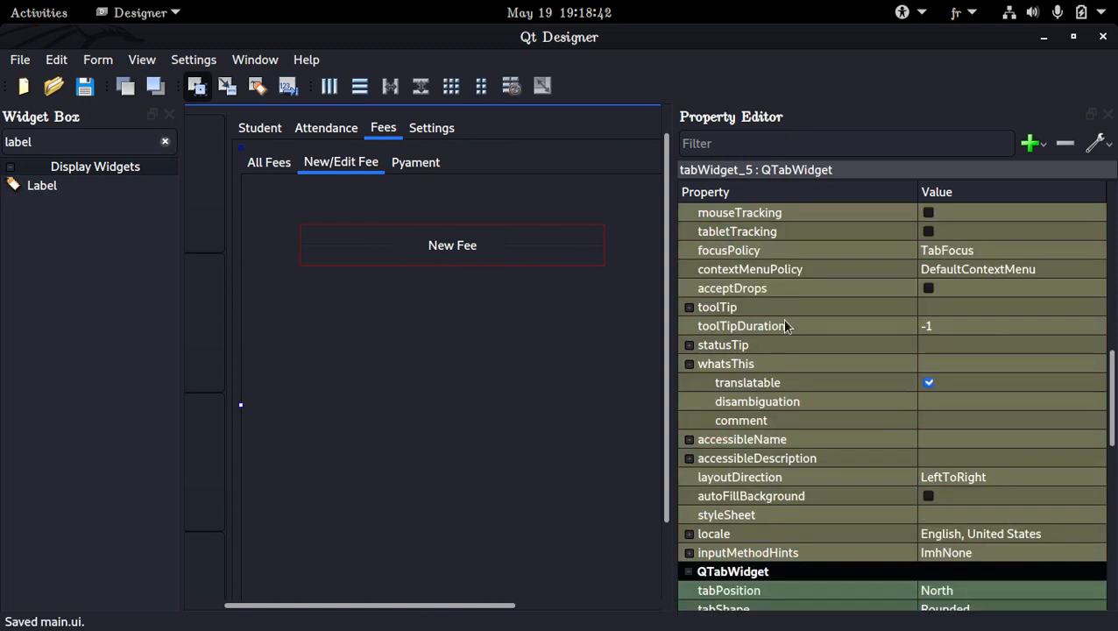
Hide the property editor and the widget box to free space for the form.
left_click(559, 250)
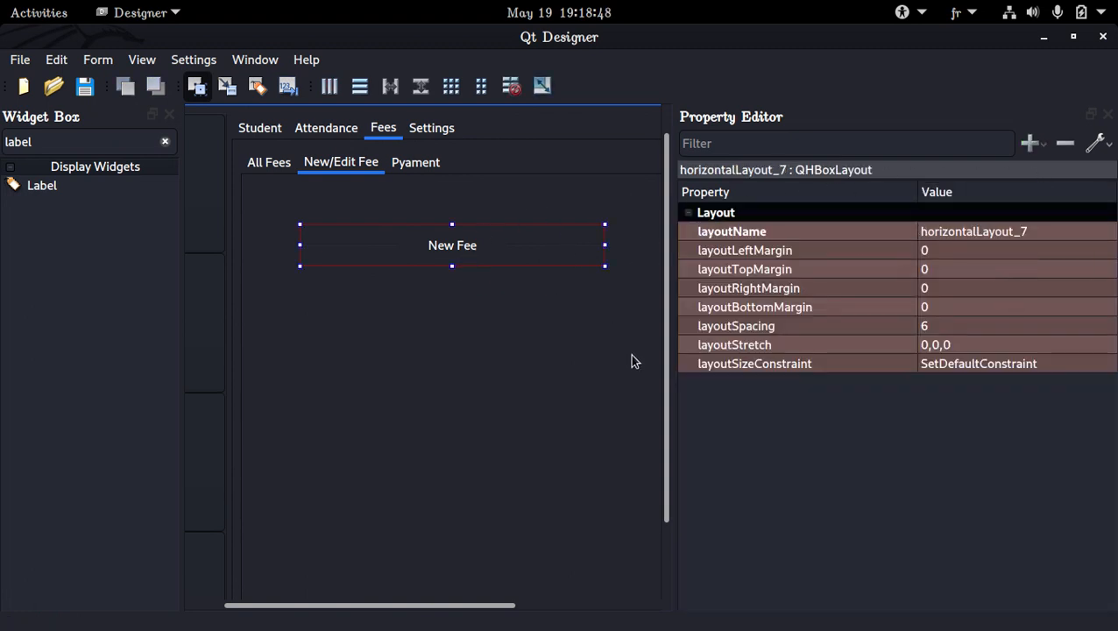
left_click(1105, 114)
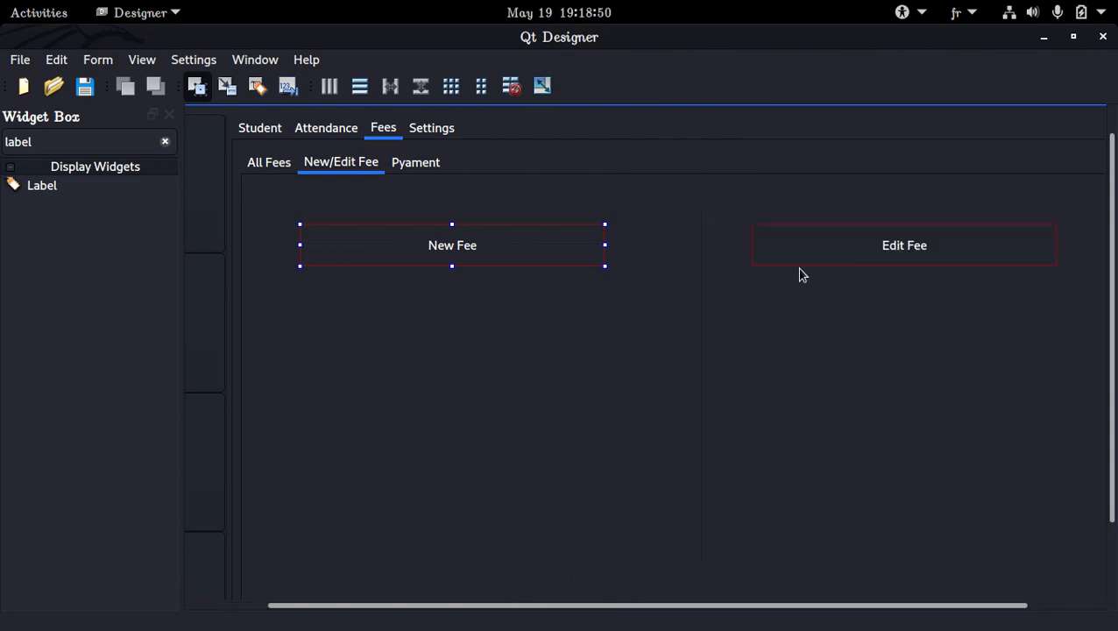
left_click(441, 296)
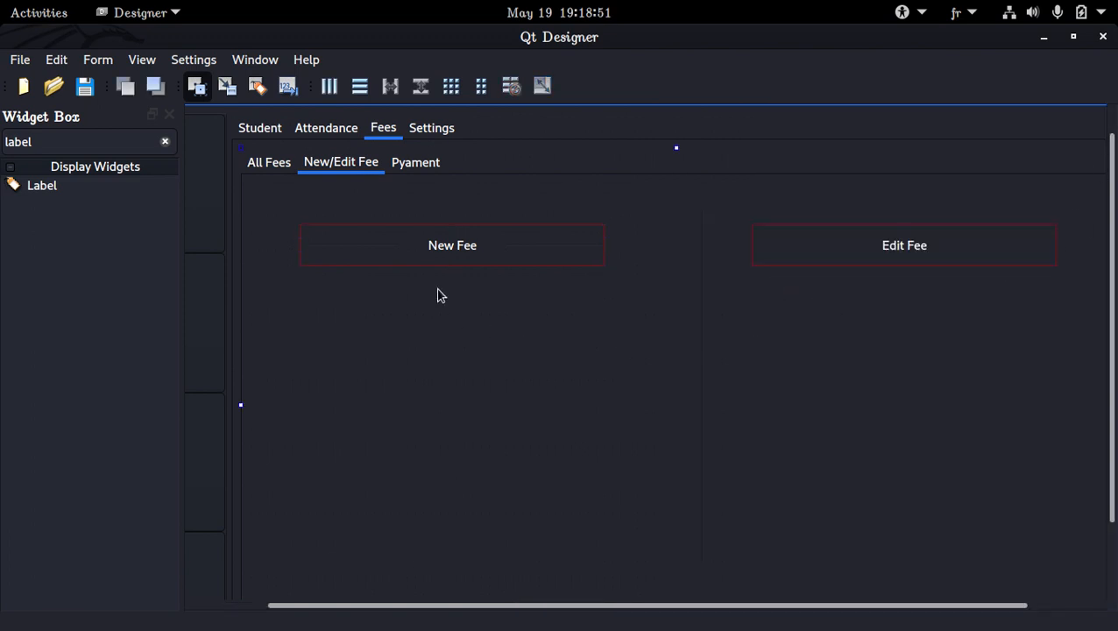
left_click(164, 114)
Copy the Belt Color input from the Sports settings page and place two copies under the New Fee heading.
left_click(94, 168)
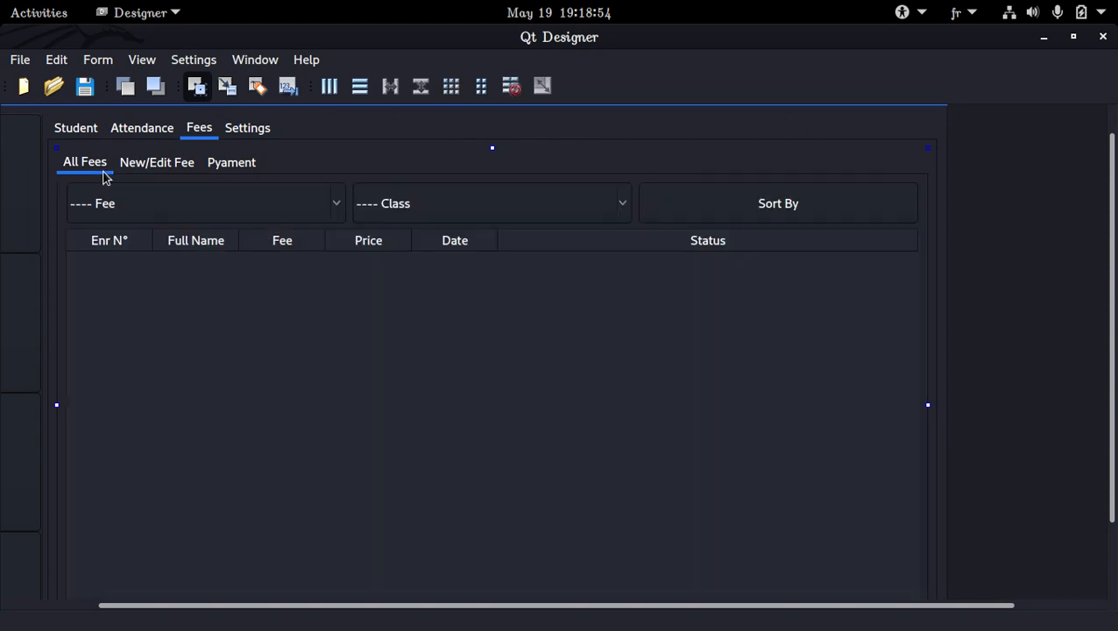
left_click(157, 136)
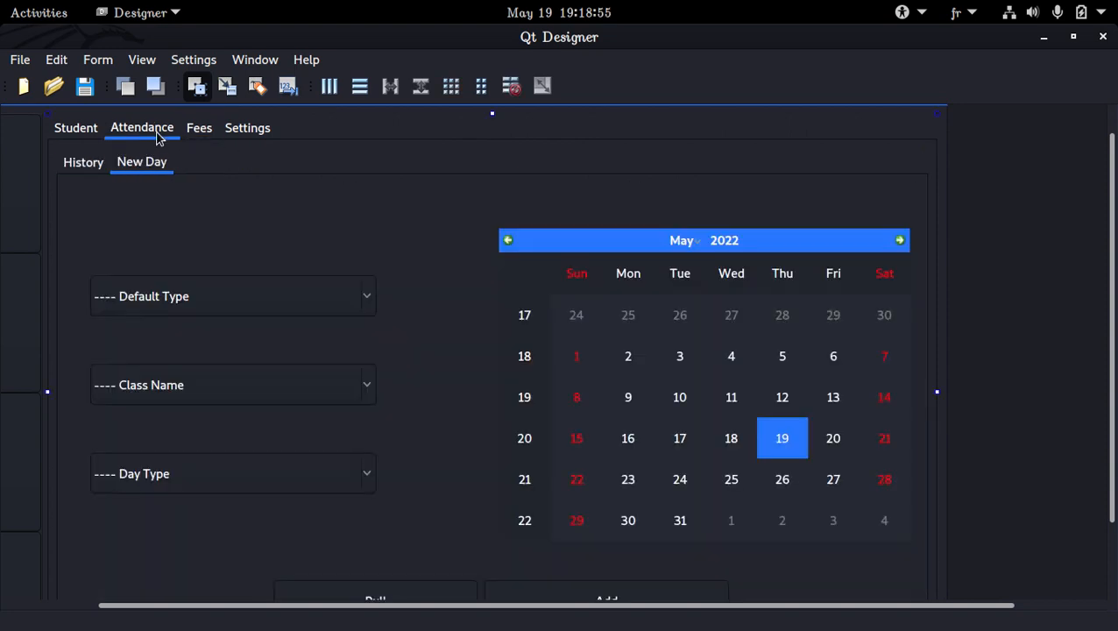
left_click(235, 130)
left_click(210, 255)
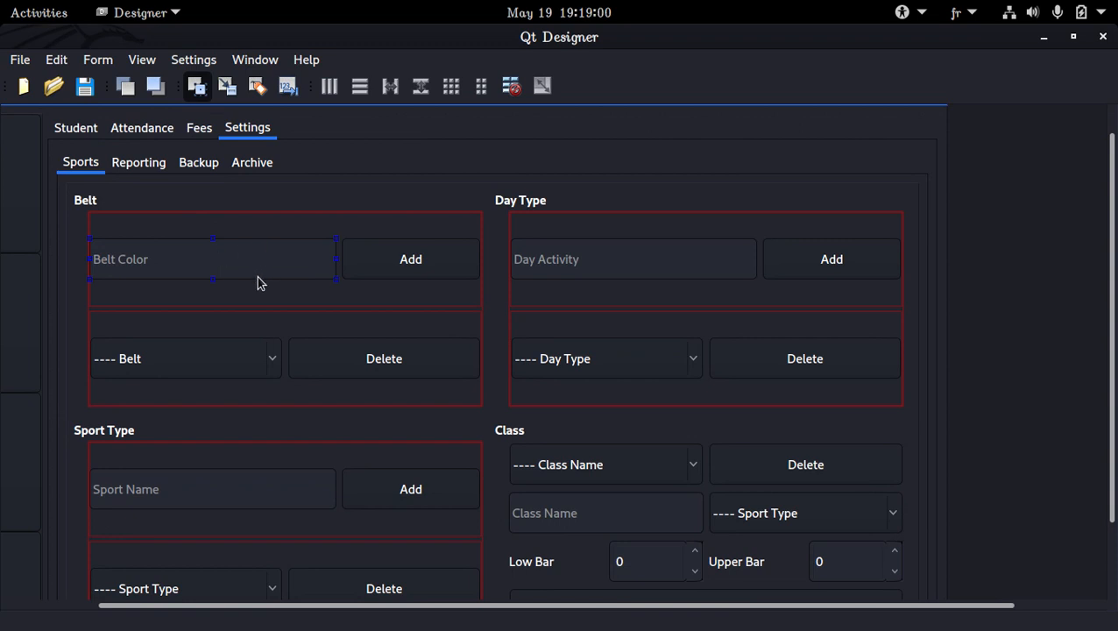
left_click(250, 165)
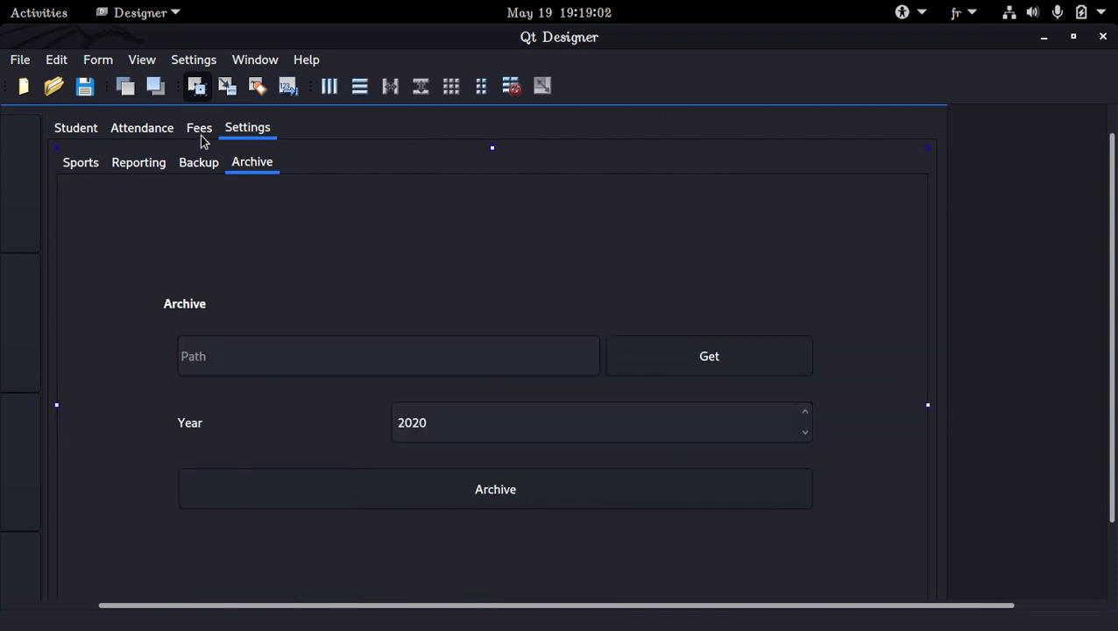
left_click(201, 136)
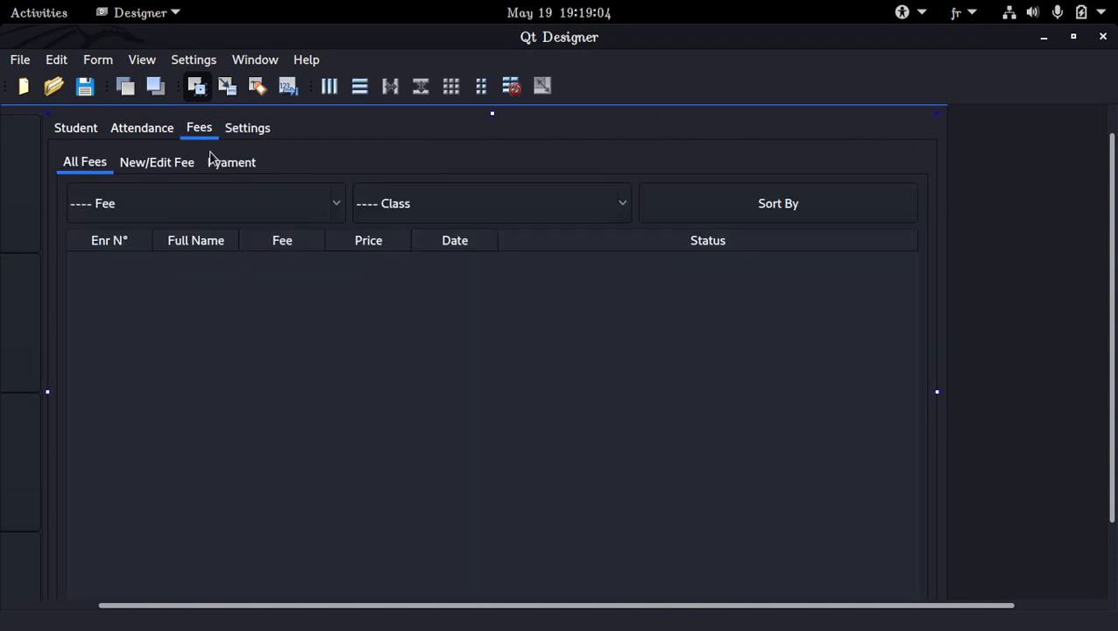
left_click(166, 169)
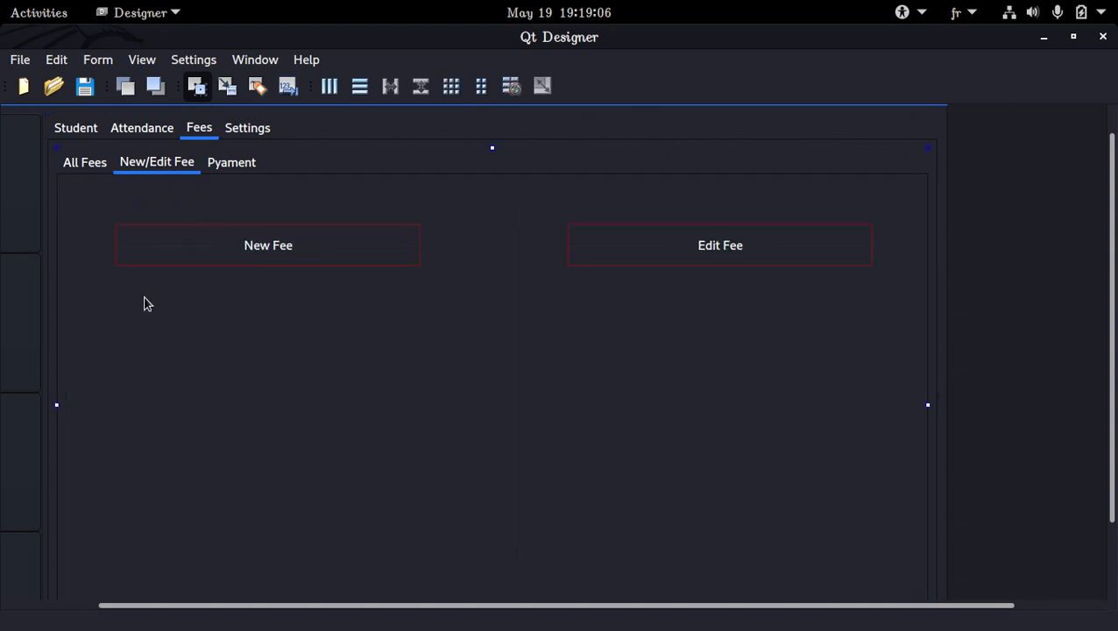
key("ctrl+v")
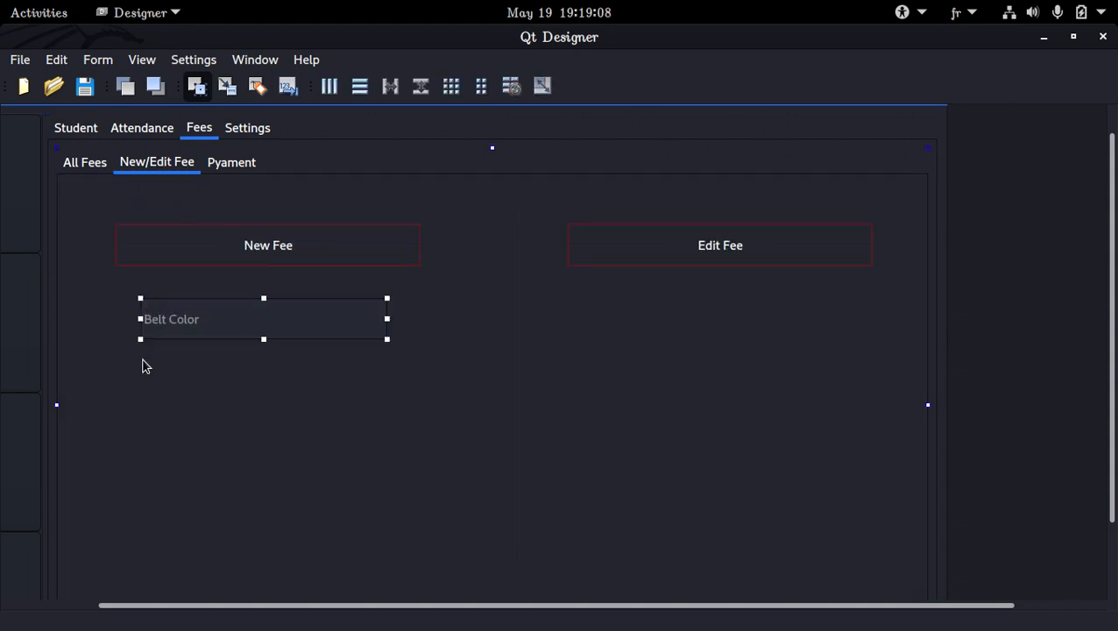
key("ctrl+v")
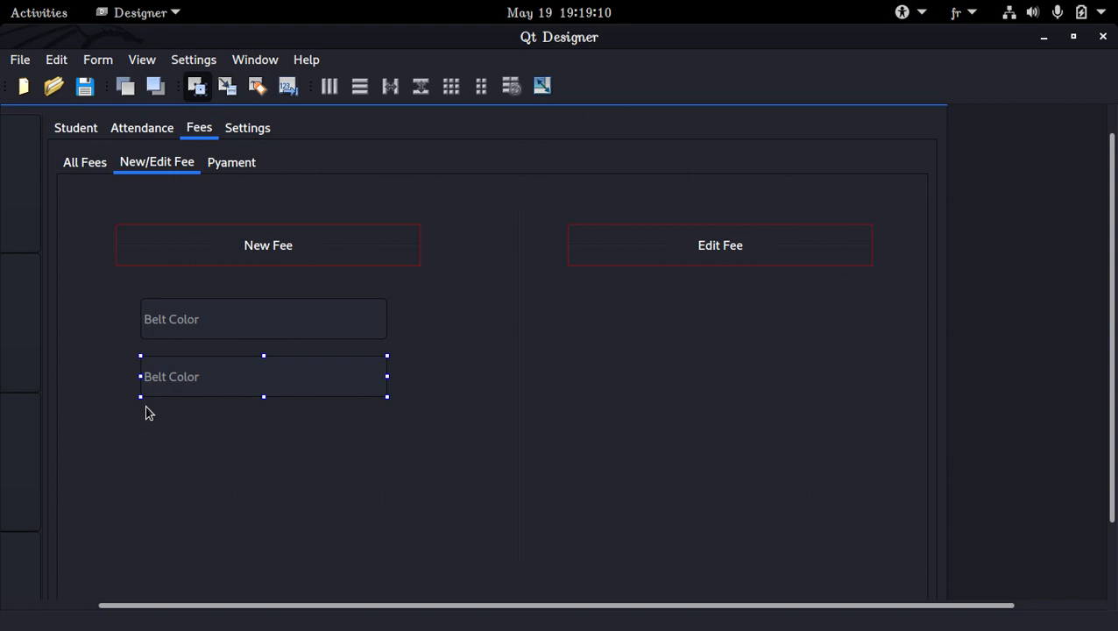
Place two more copies of the Belt Color input, one below the other, under the Edit Fee heading.
left_click(618, 302)
key("ctrl+v")
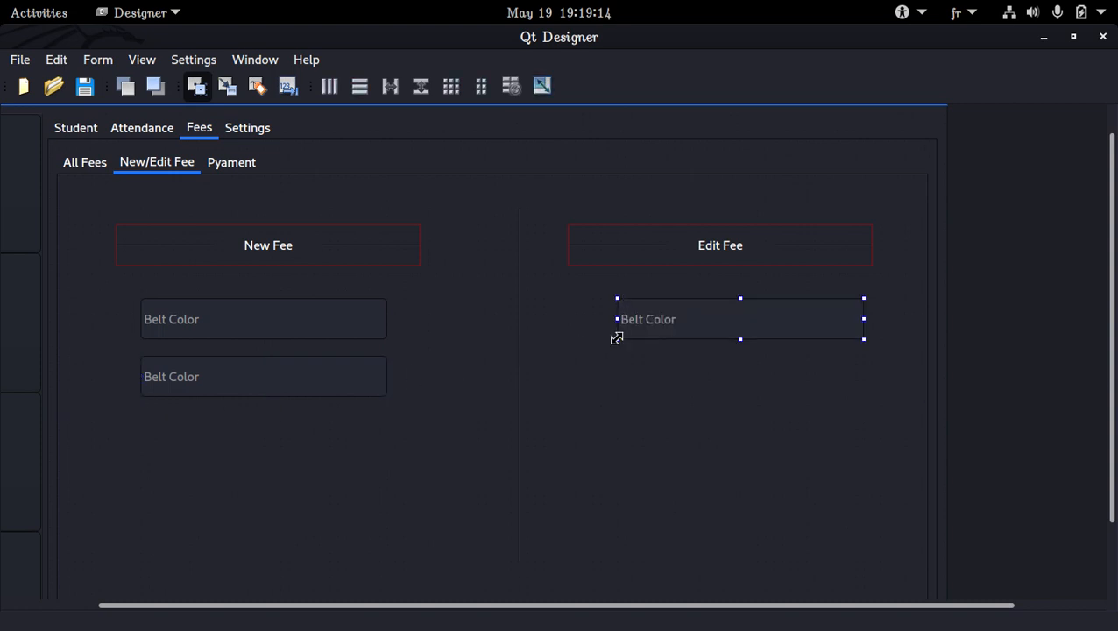
key("ctrl+v")
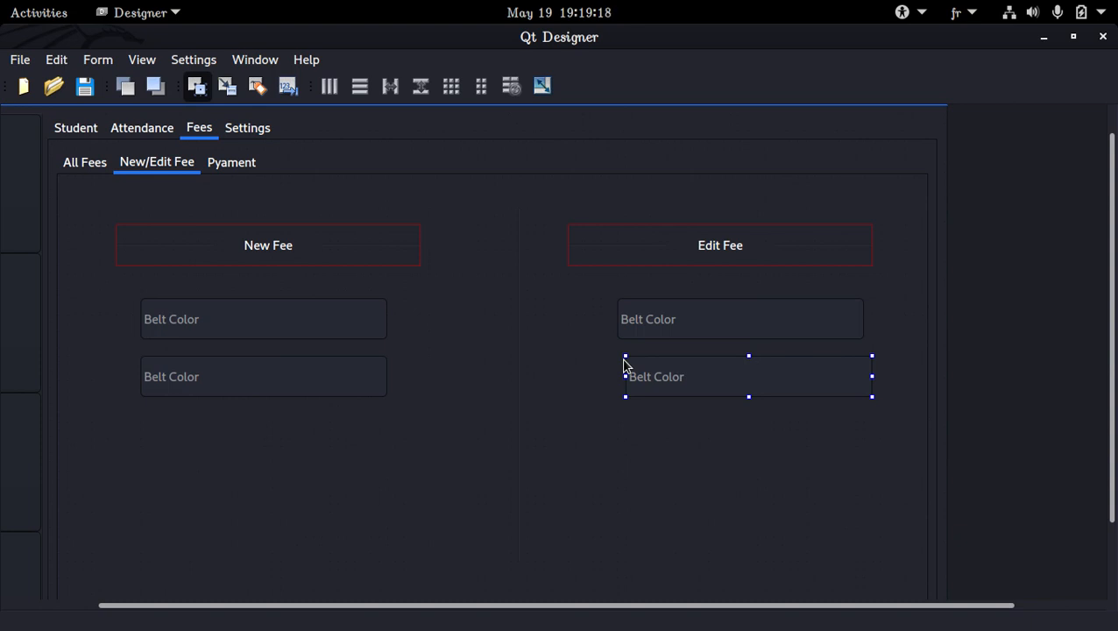
Copy the Sort By button from the All Fees page to below the Edit Fee inputs and narrow it to under half its width.
left_click(86, 163)
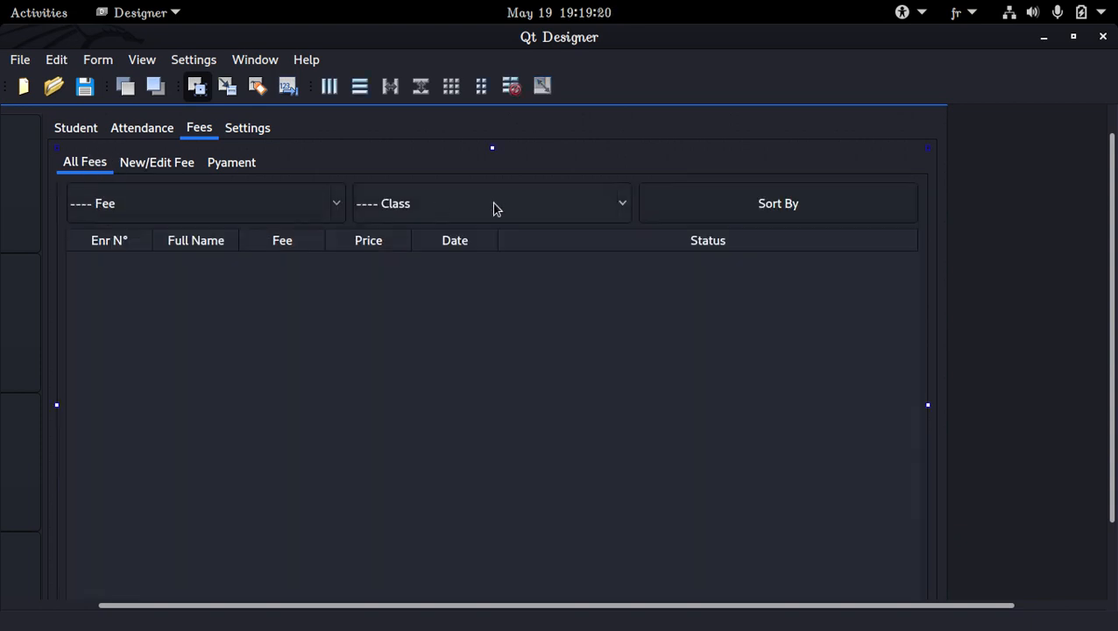
left_click(723, 220)
left_click(176, 167)
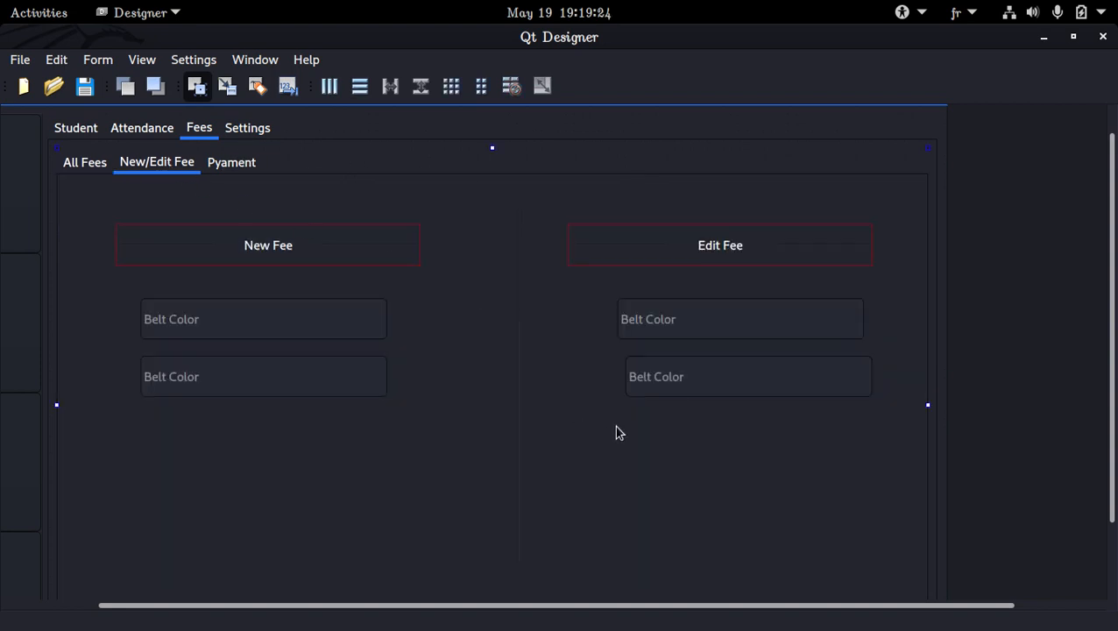
key("ctrl+v")
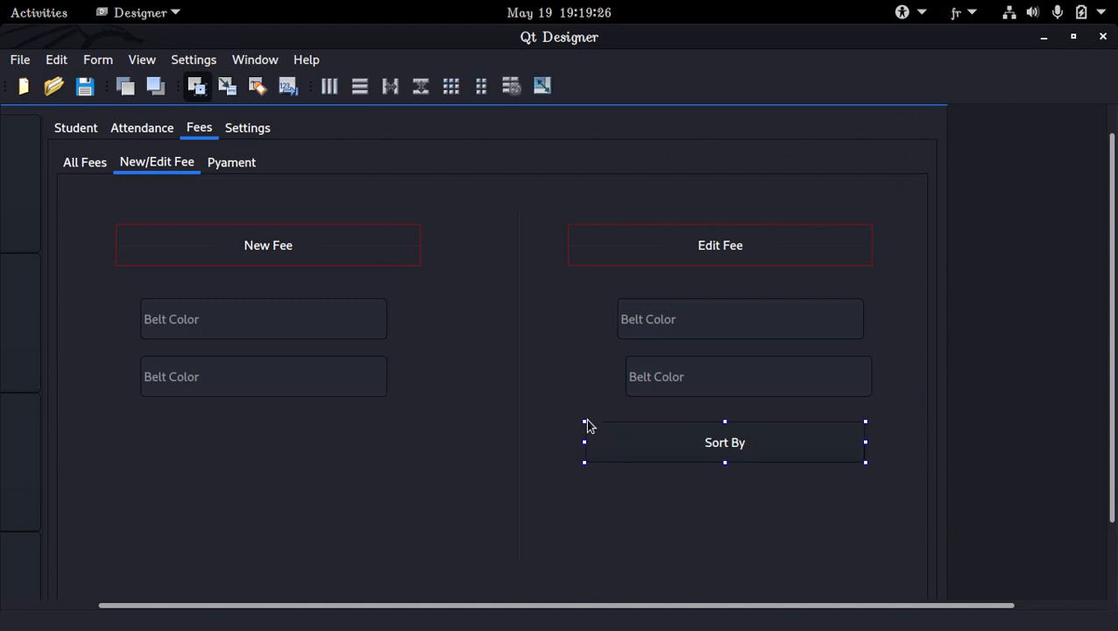
left_click_drag(863, 441, 692, 443)
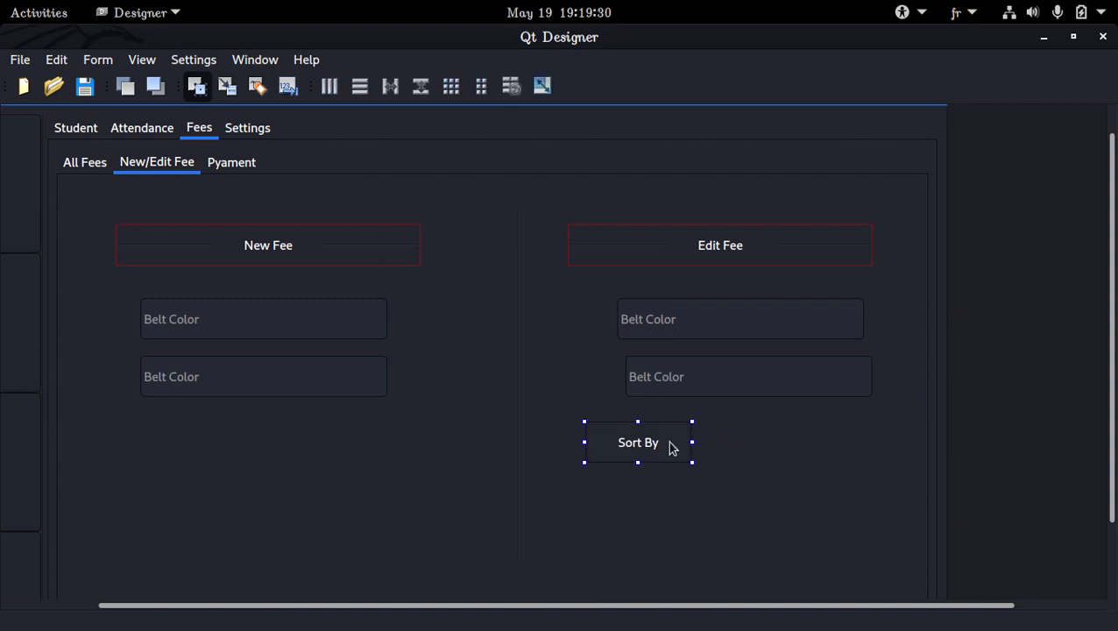
Change the text of the narrowed button under the Edit Fee inputs to "Get".
double_click(671, 444)
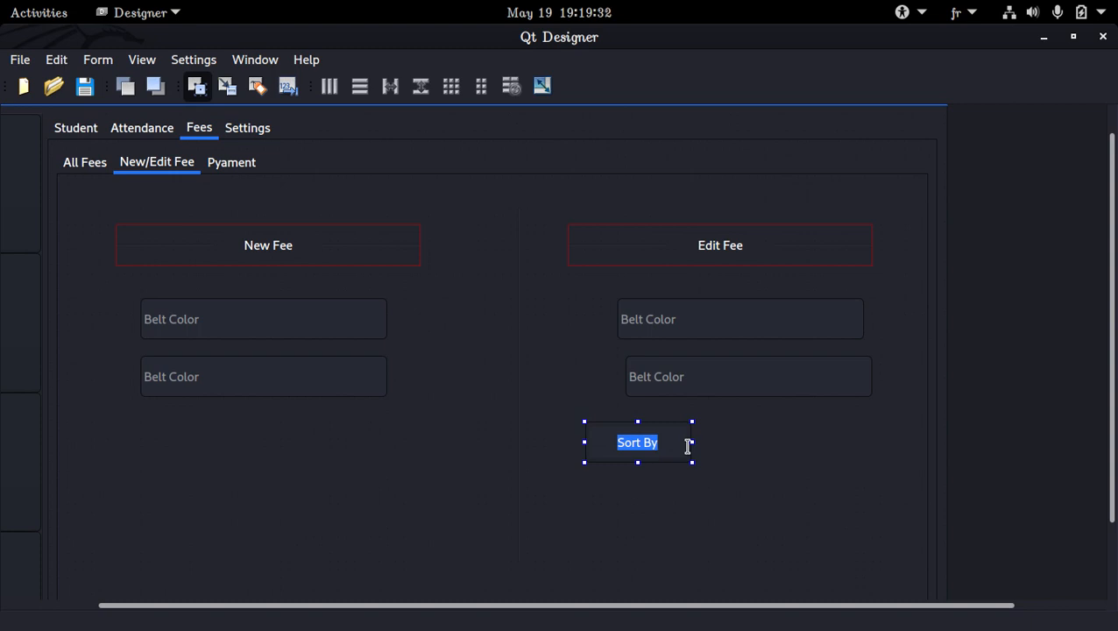
type("Get")
key("BackSpace")
key("Return")
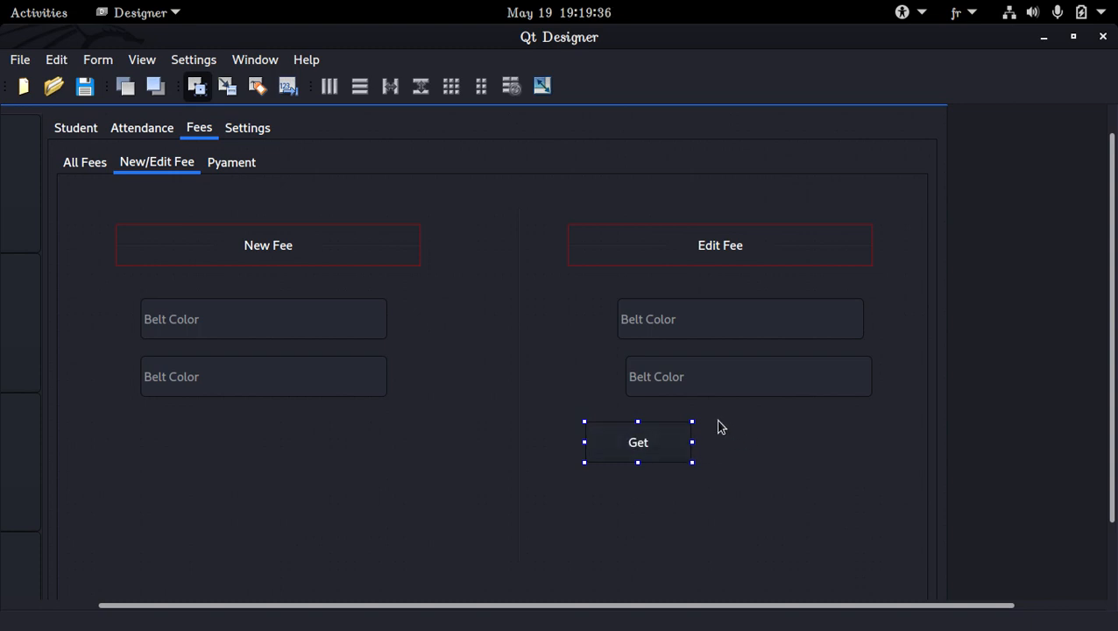
Place two copies of the Get button beside the original in a row below the Edit Fee inputs.
left_click(719, 426)
key("ctrl+v")
left_click(838, 444)
key("ctrl+v")
left_click(723, 439)
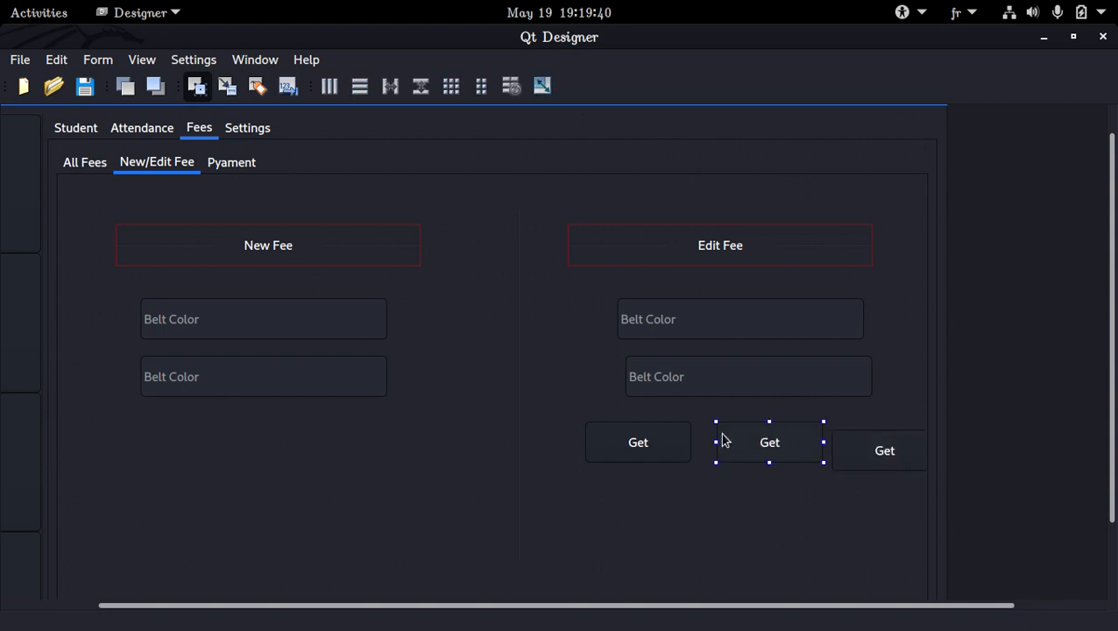
Change the middle Get button's text to "Update" and space the three Edit Fee buttons evenly in their row.
left_click_drag(659, 439, 627, 438)
double_click(775, 445)
type("Edit")
key("Return")
type("Update")
key("Return")
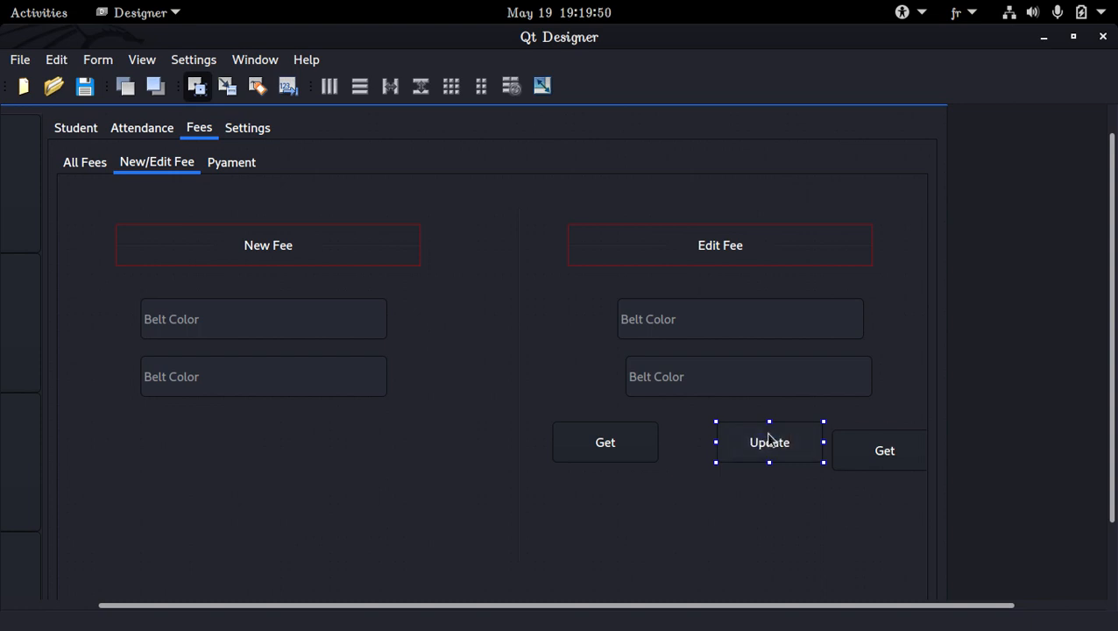
left_click_drag(750, 442, 706, 438)
left_click_drag(866, 449, 838, 430)
Change the third button's text to "Delete" and align it with its row and the lower Edit Fee input with the one above.
double_click(839, 430)
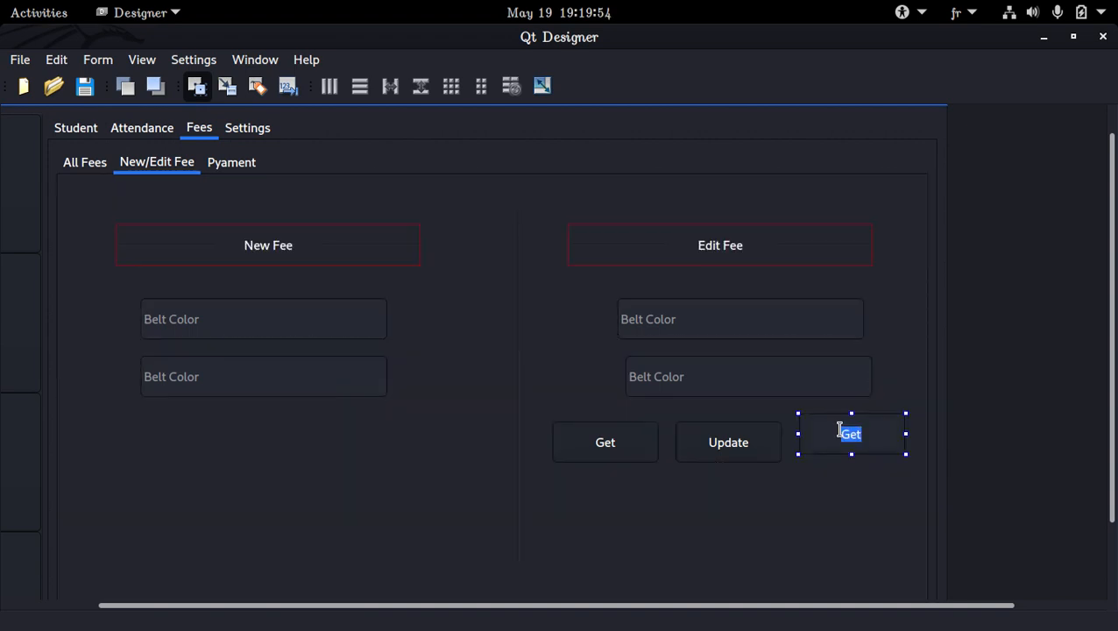
type("Deleet")
key("BackSpace")
key("BackSpace")
type("te")
key("Return")
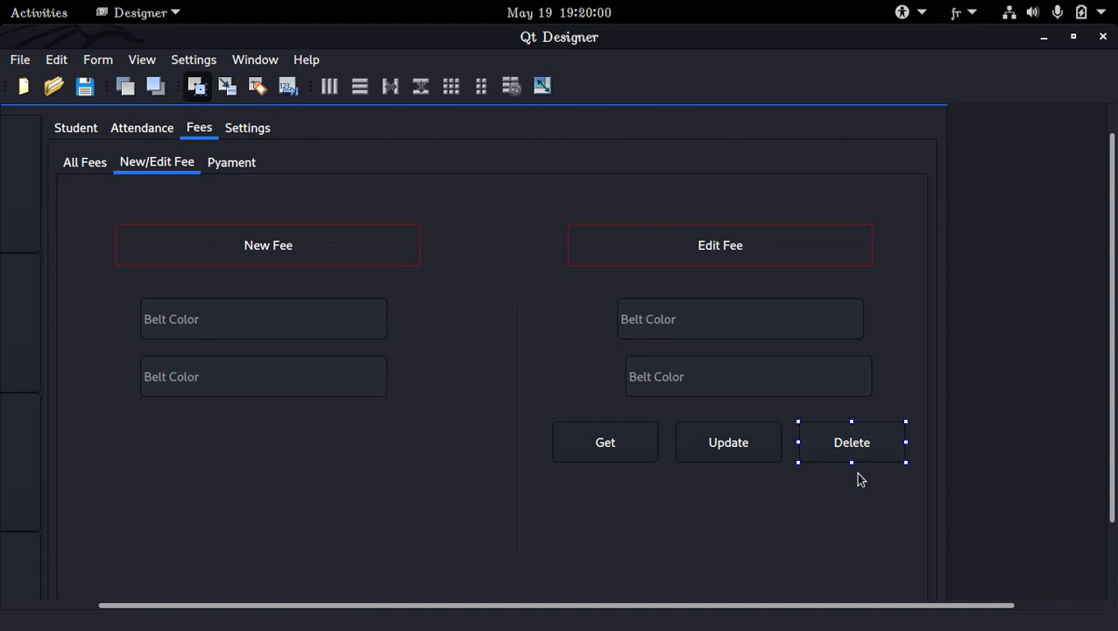
key("Down")
key("Left")
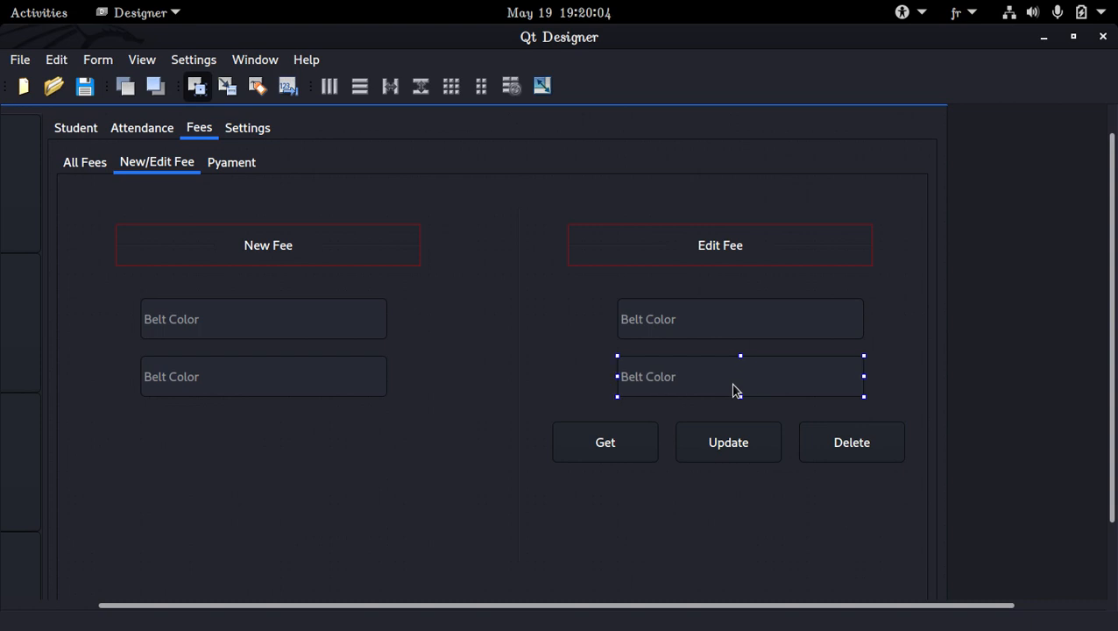
Show the Property Editor and set the placeholder text of the upper New Fee input to "Fee Name".
left_click(139, 61)
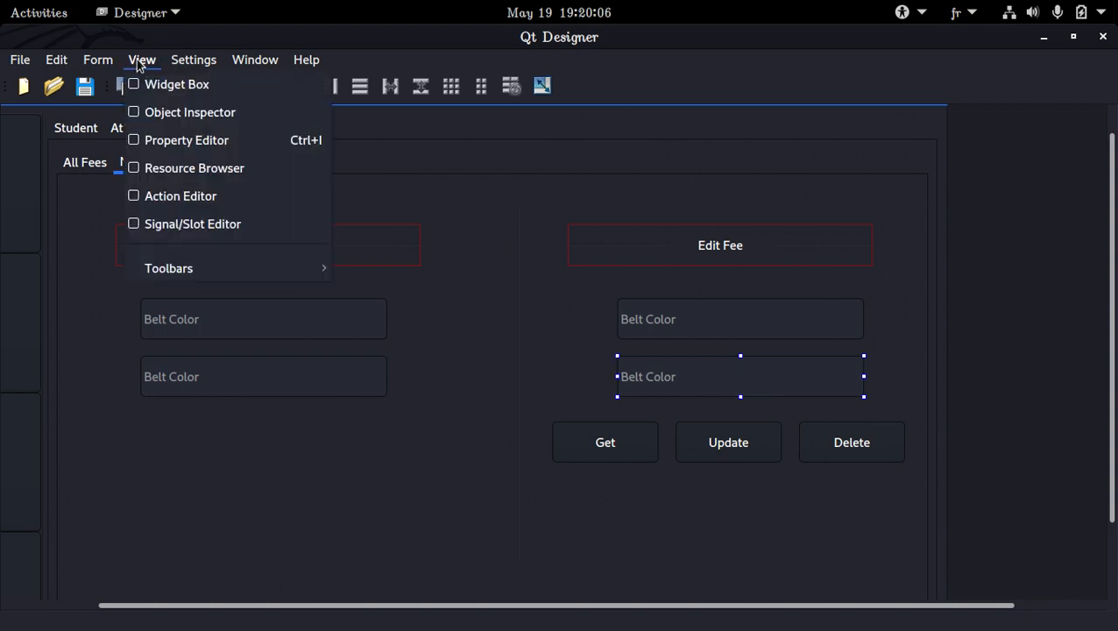
left_click(182, 141)
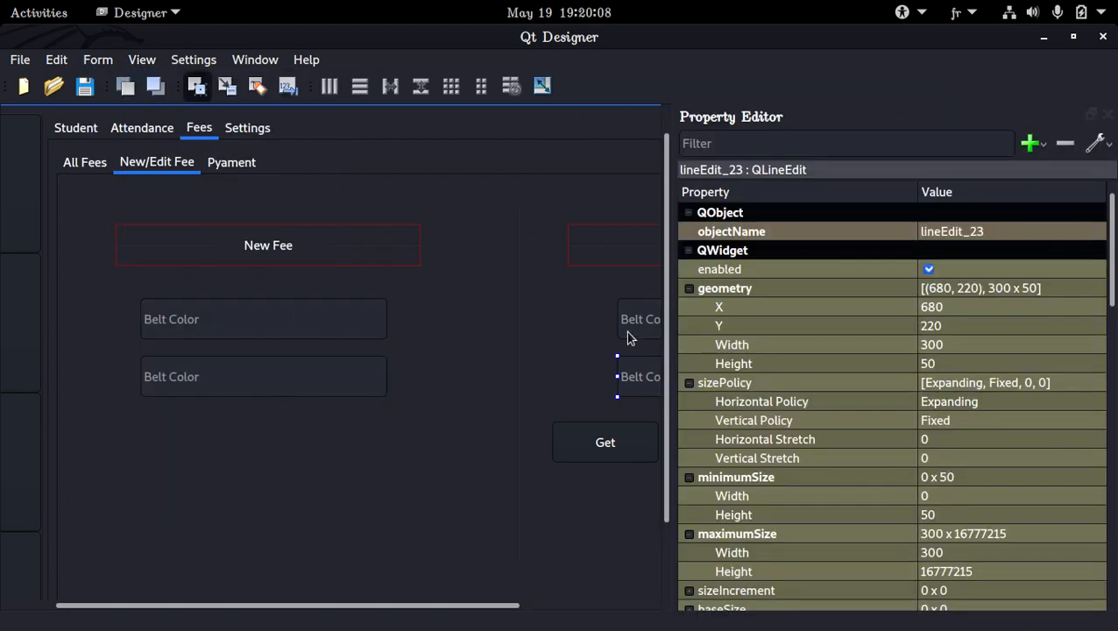
left_click(267, 327)
scroll(920, 364, "down", 10)
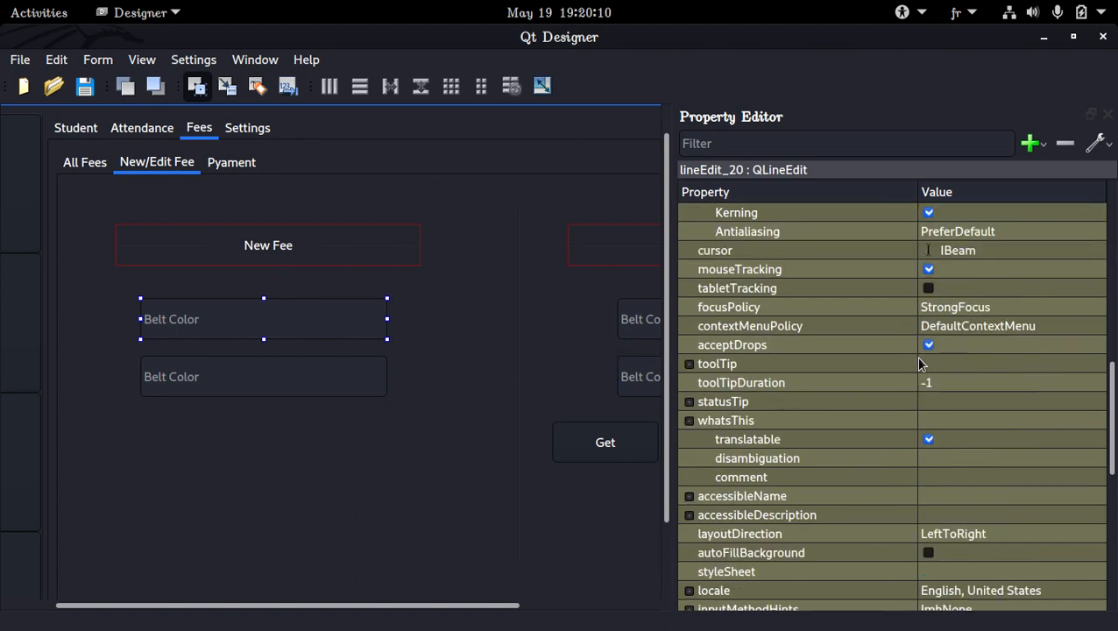
scroll(920, 364, "down", 10)
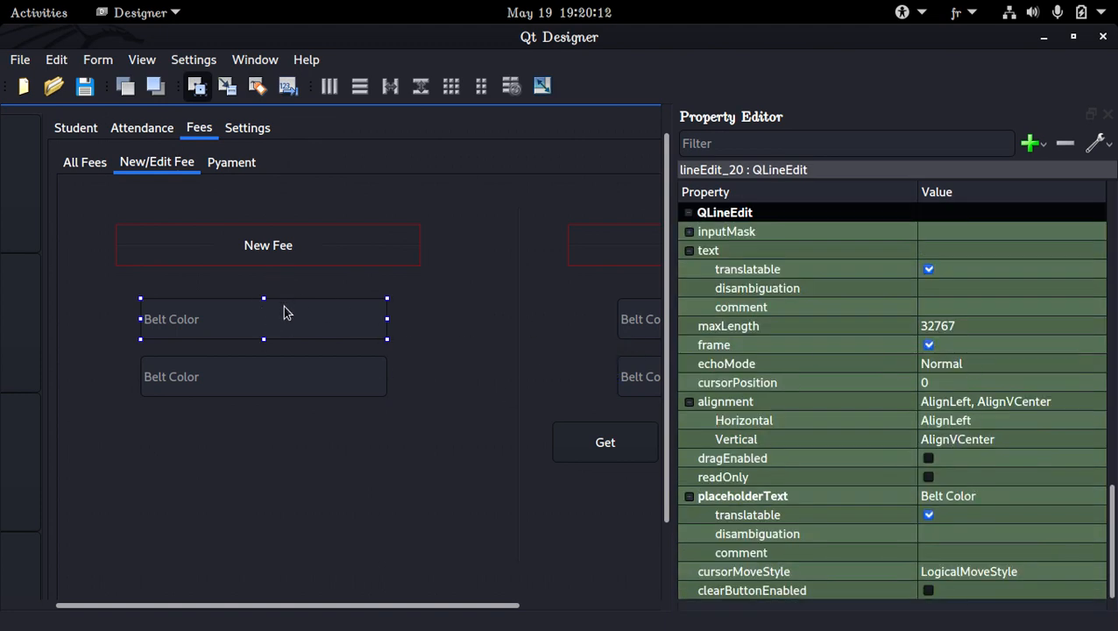
left_click(988, 498)
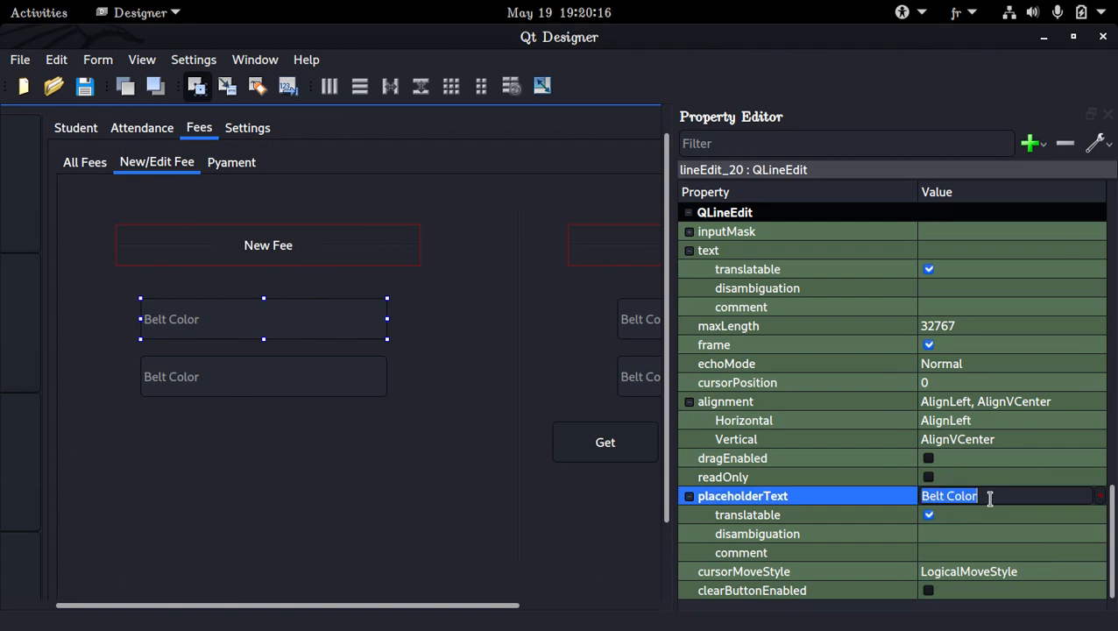
type("Fee Nmae")
key("Return")
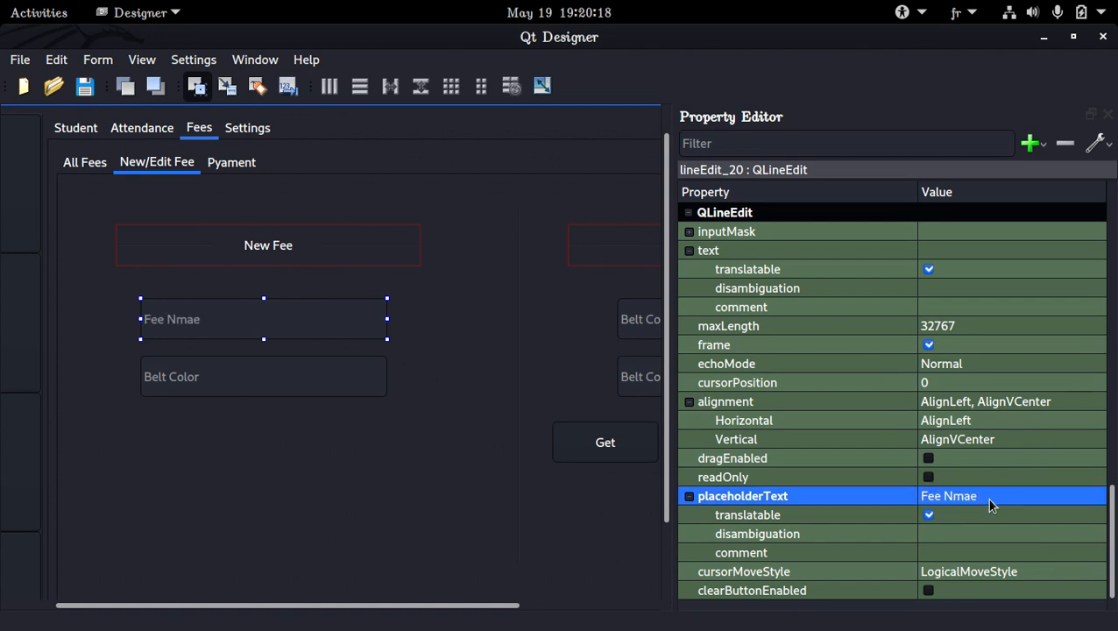
scroll(989, 503, "up", 1)
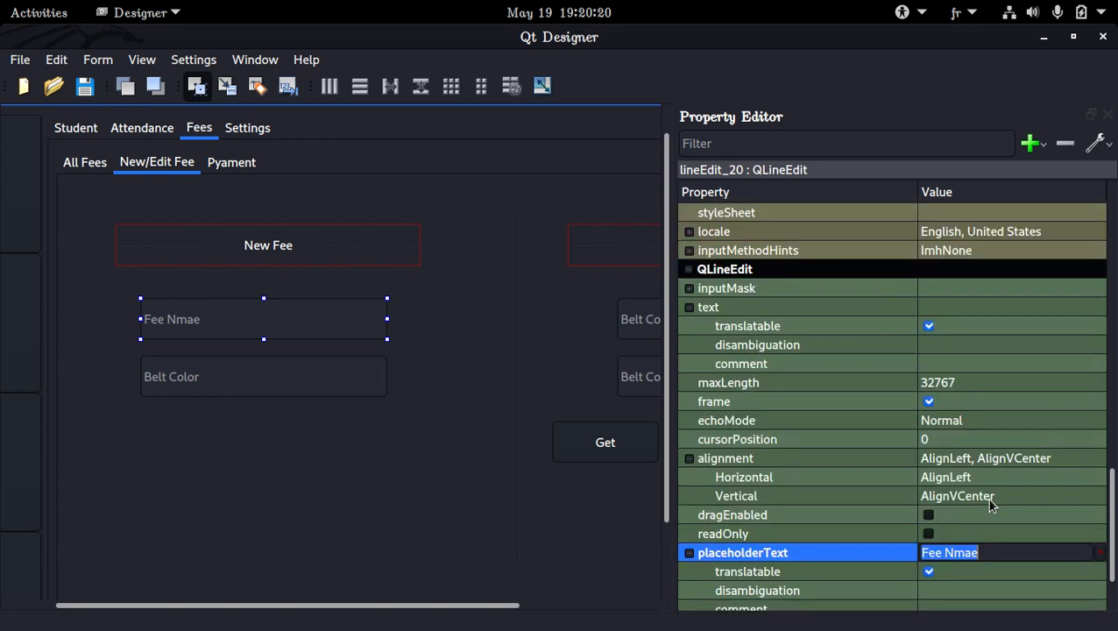
left_click(979, 553)
double_click(988, 553)
type("Name")
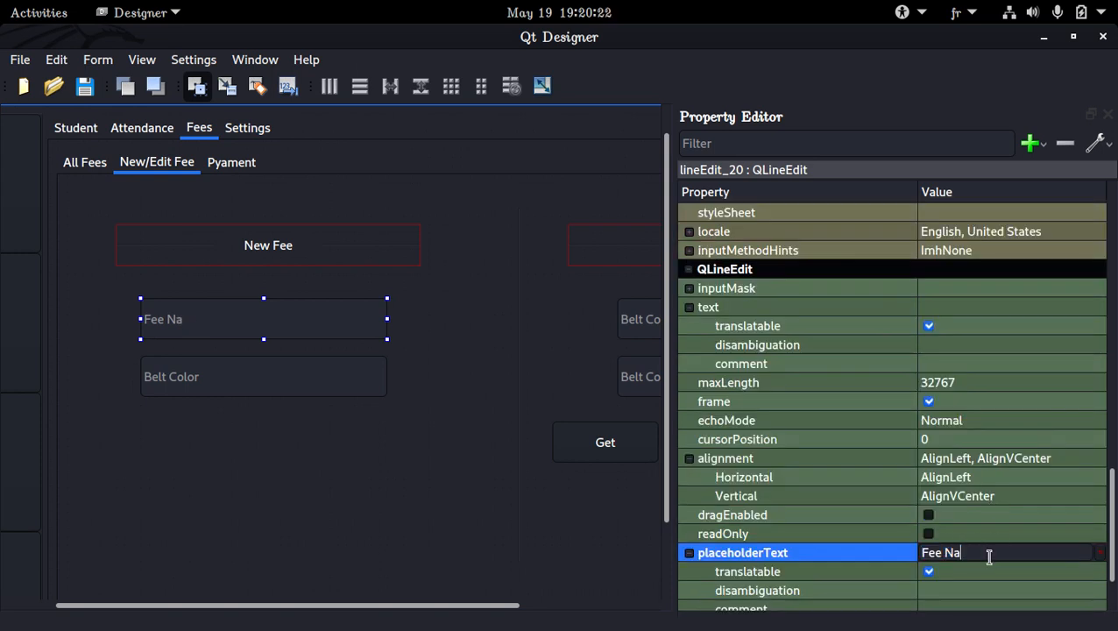
key("Return")
Set the placeholder text of the lower New Fee input to "Fee Price".
left_click(368, 383)
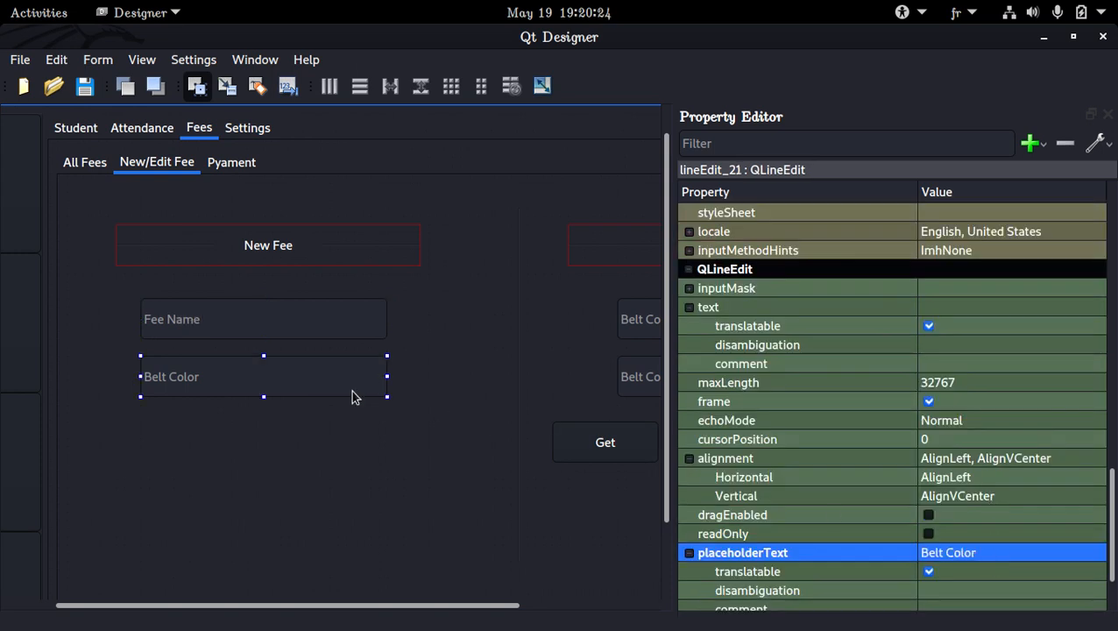
left_click(1020, 559)
double_click(1027, 553)
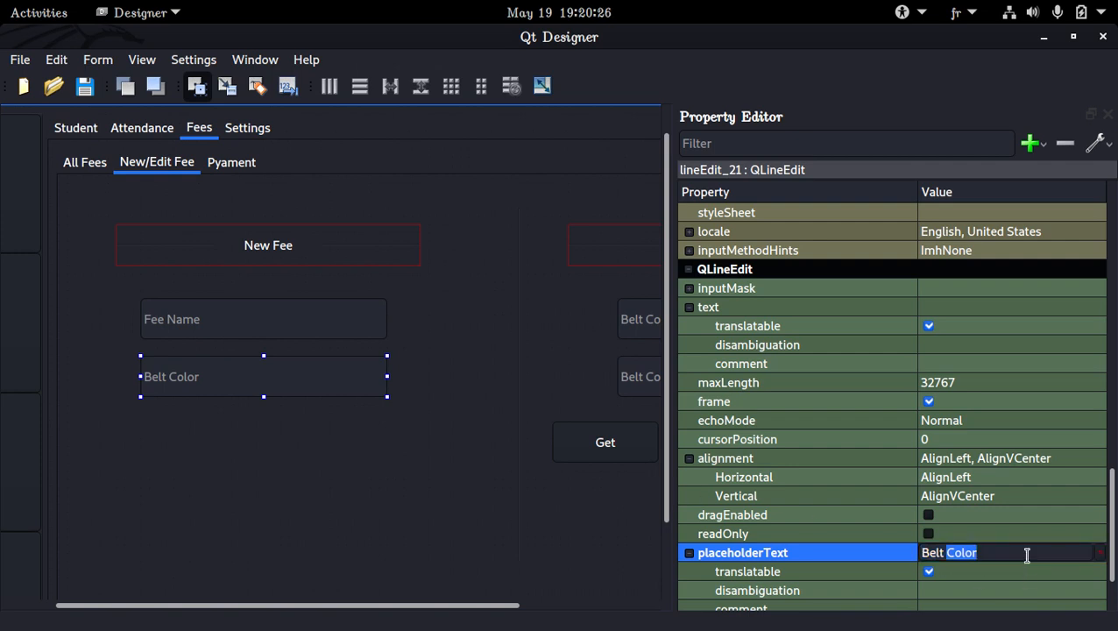
left_click(1027, 553)
type("Fre")
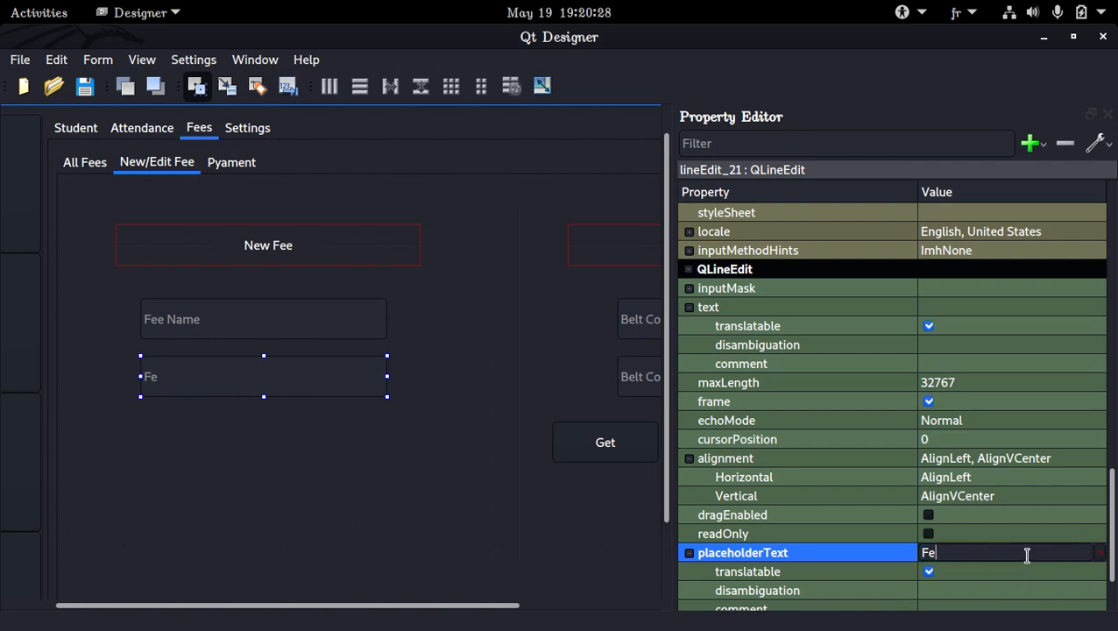
type(" Price")
key("BackSpace")
key("BackSpace")
key("BackSpace")
key("BackSpace")
key("BackSpace")
key("BackSpace")
key("BackSpace")
key("BackSpace")
type("Fee Price")
key("Return")
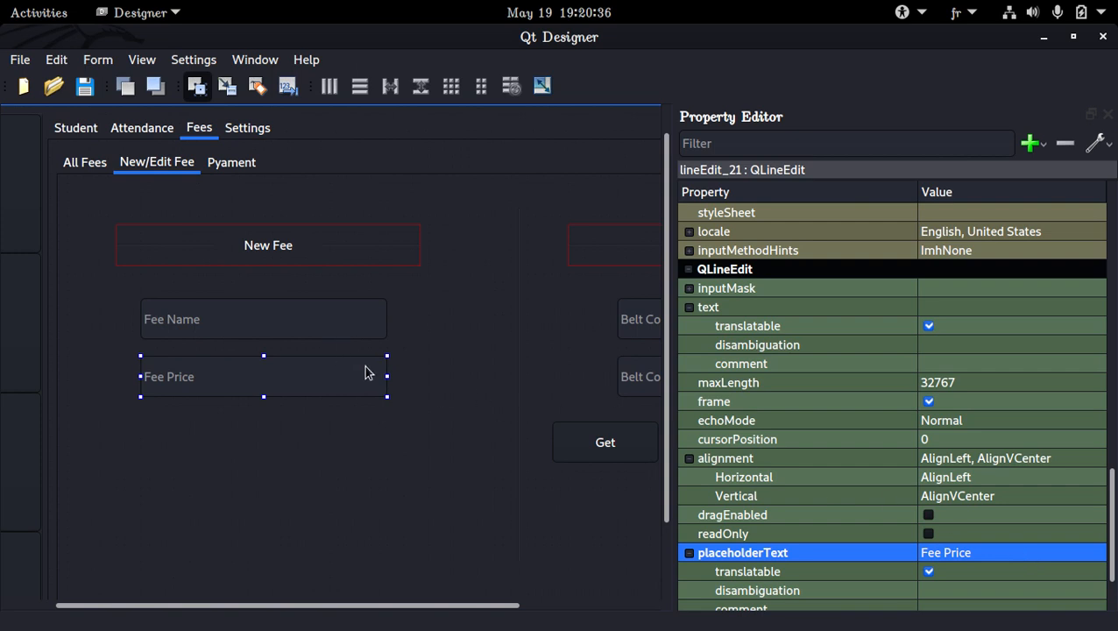
Replace the two Belt Color inputs under Edit Fee with copies of the Fee Name and Fee Price inputs.
left_click(349, 329, "ctrl")
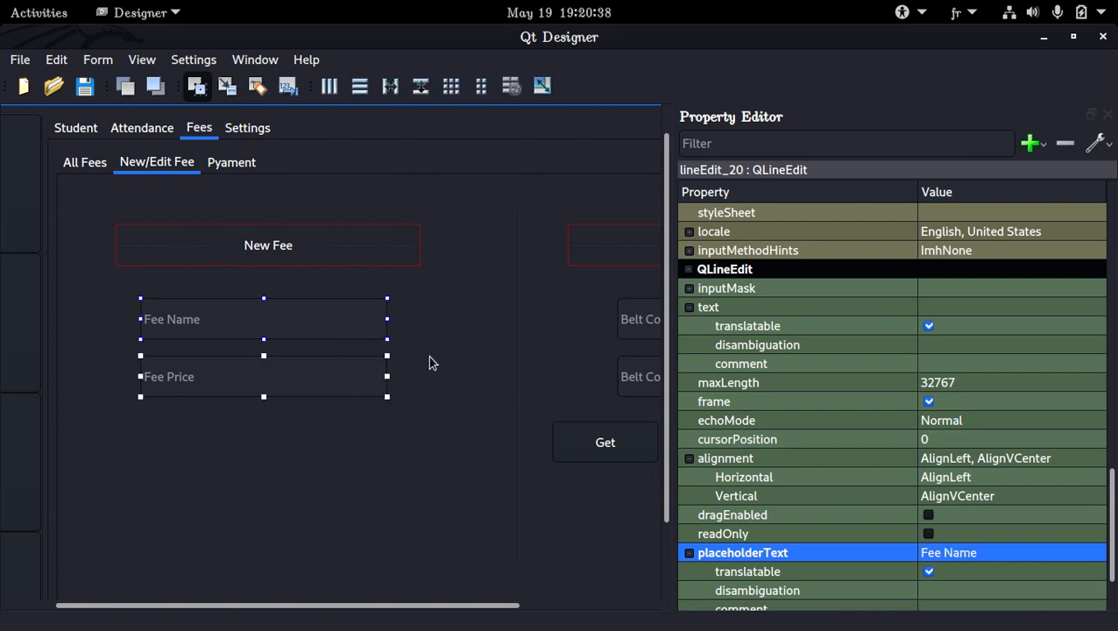
left_click(626, 322)
left_click(634, 376, "ctrl")
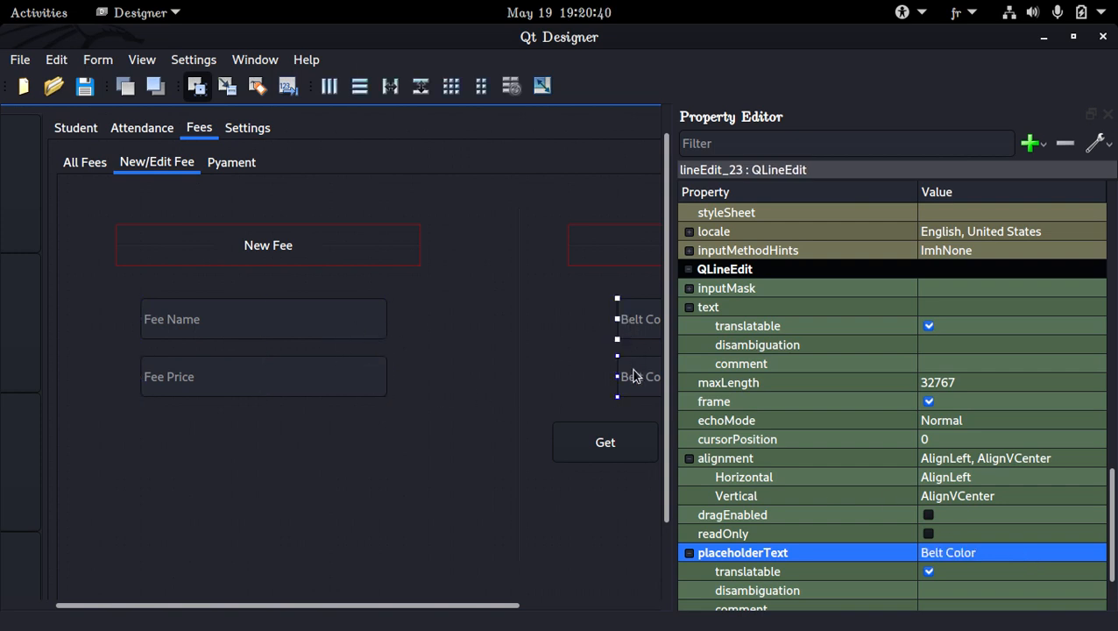
key("Delete")
left_click(580, 315)
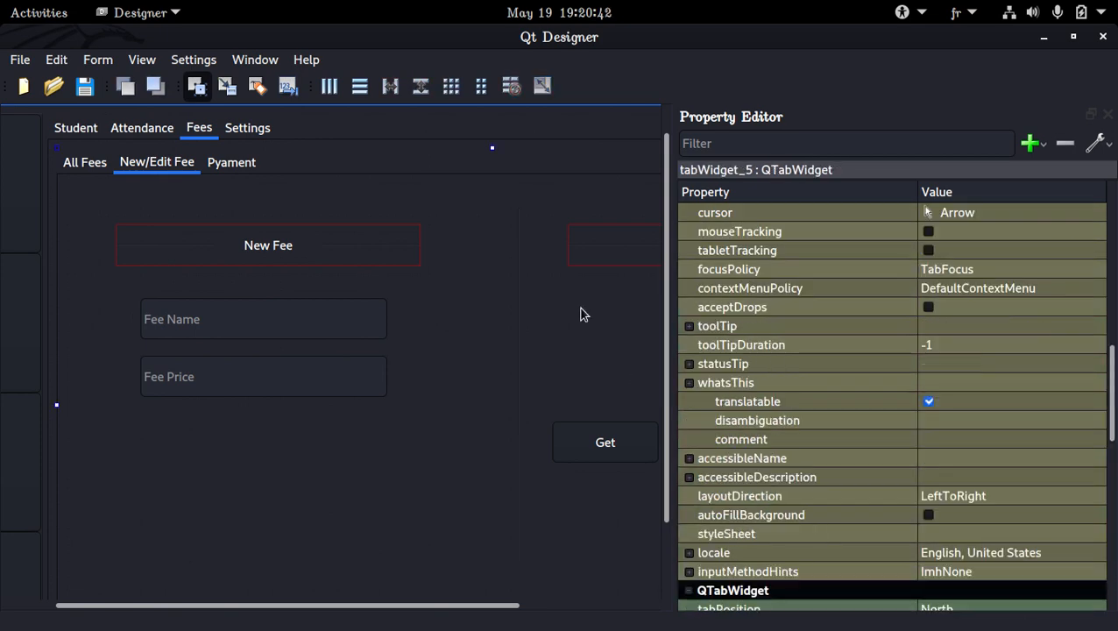
key("ctrl+v")
left_click_drag(603, 324, 584, 307)
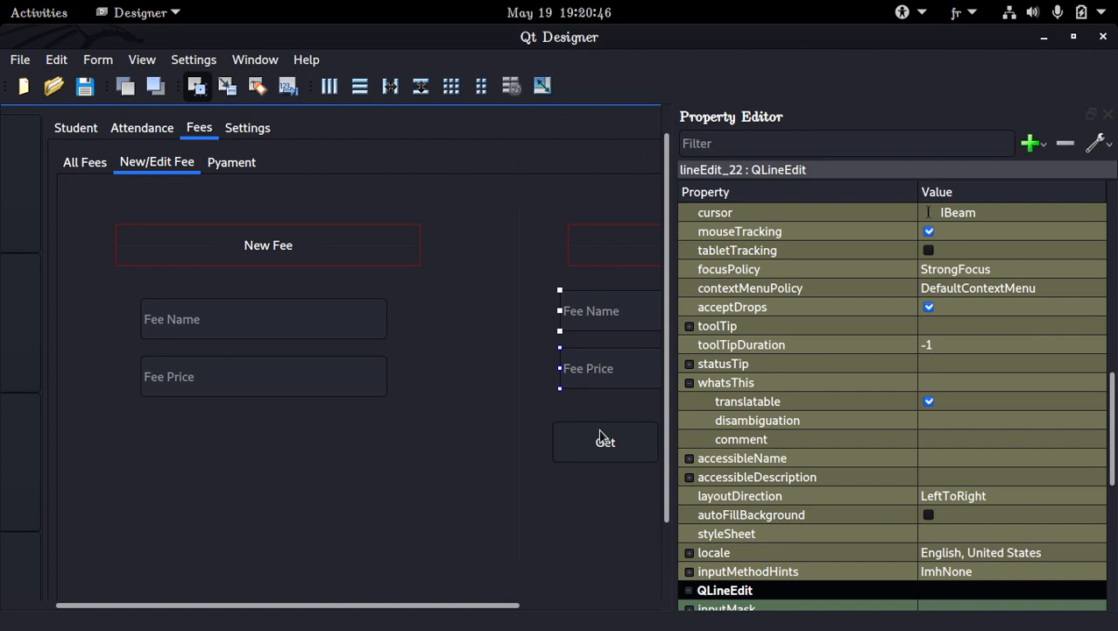
Narrow the Property Editor and shift the Get, Update and Delete buttons down together to leave a gap below the Edit Fee inputs.
left_click_drag(671, 415, 970, 420)
left_click(849, 460)
left_click(746, 462, "ctrl")
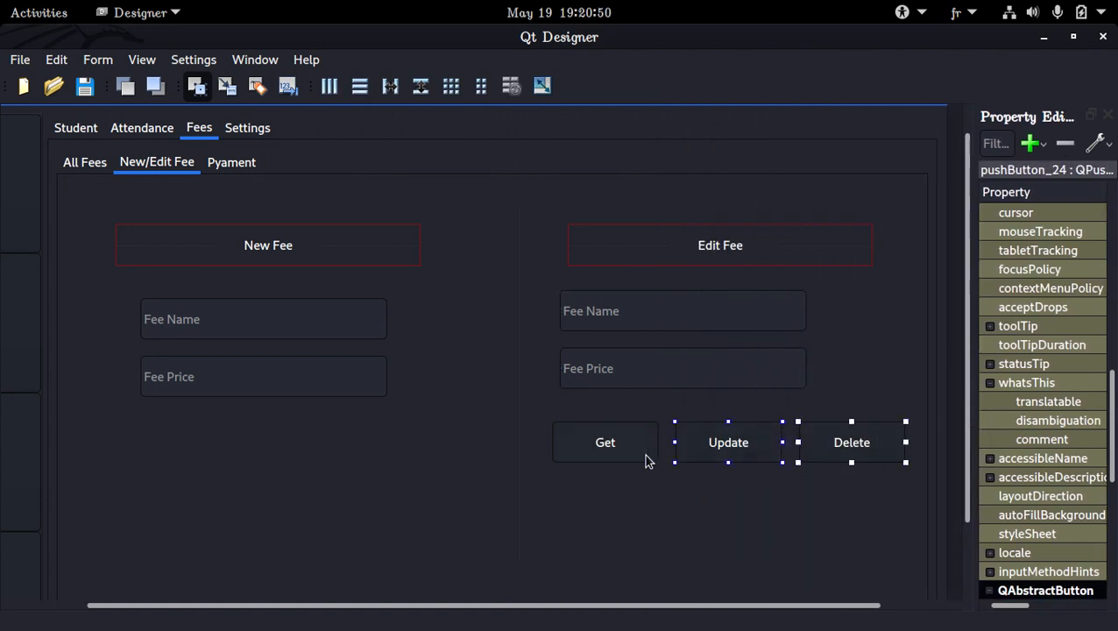
left_click(609, 458, "ctrl")
key("Down")
key("Down")
key("Down")
key("Down")
key("Down")
key("Down")
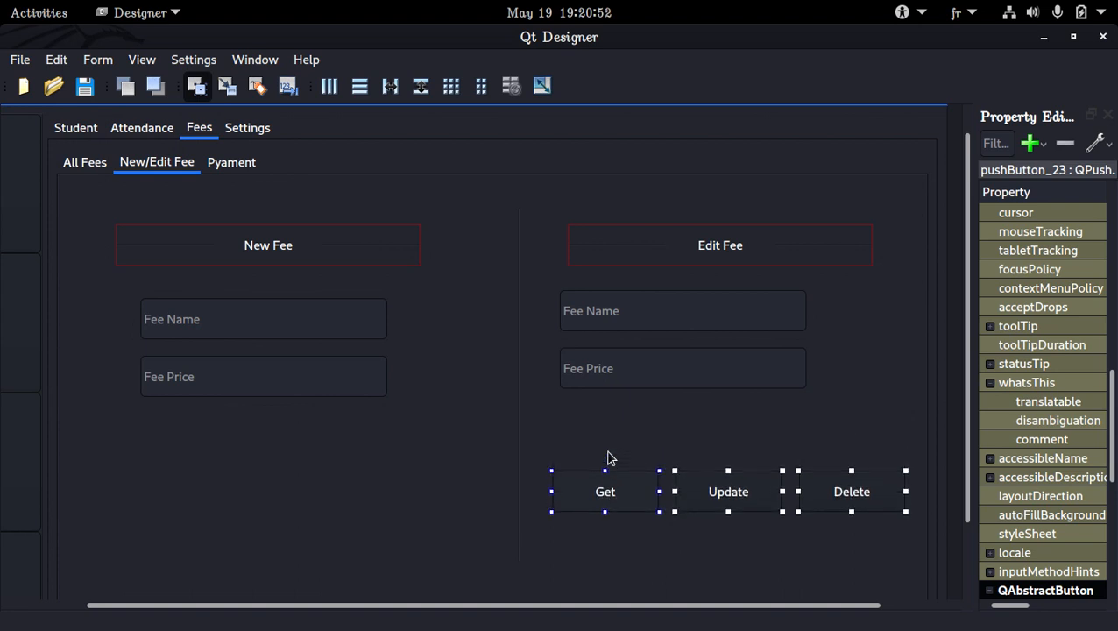
left_click(642, 426)
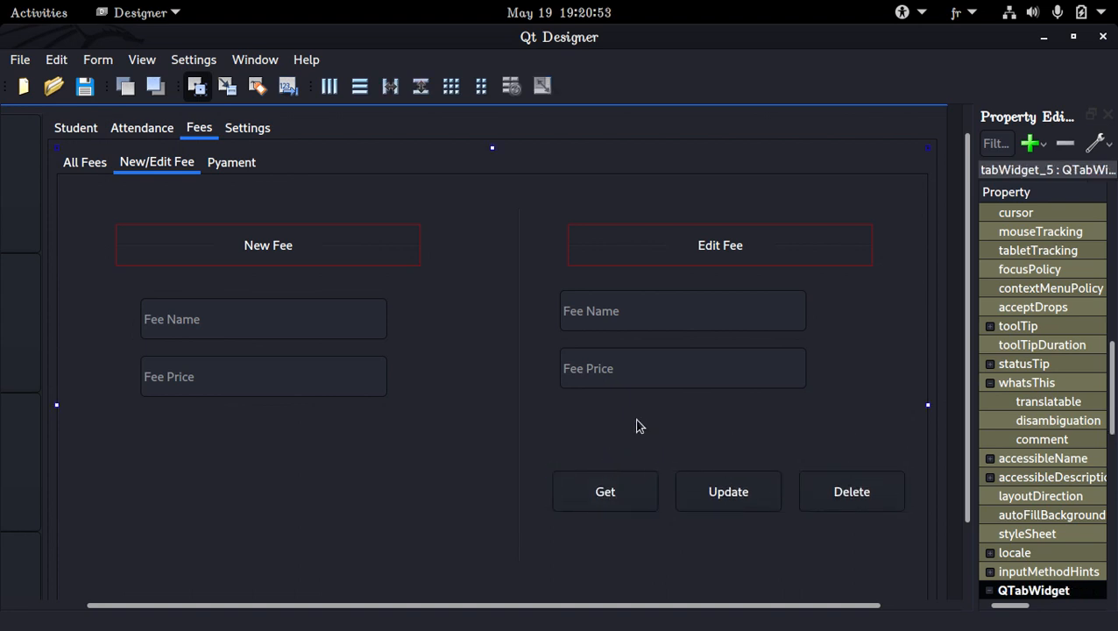
Copy the Fee combo box from the All Fees page and place it between the Edit Fee price input and the button row.
left_click(102, 160)
left_click(234, 193)
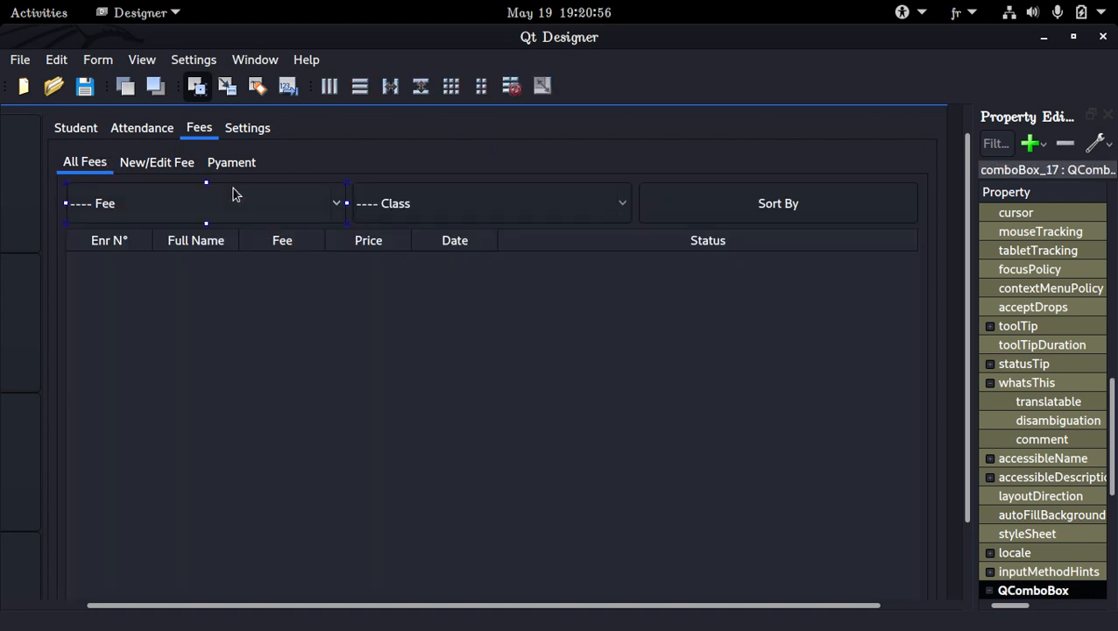
left_click(231, 167)
left_click(161, 166)
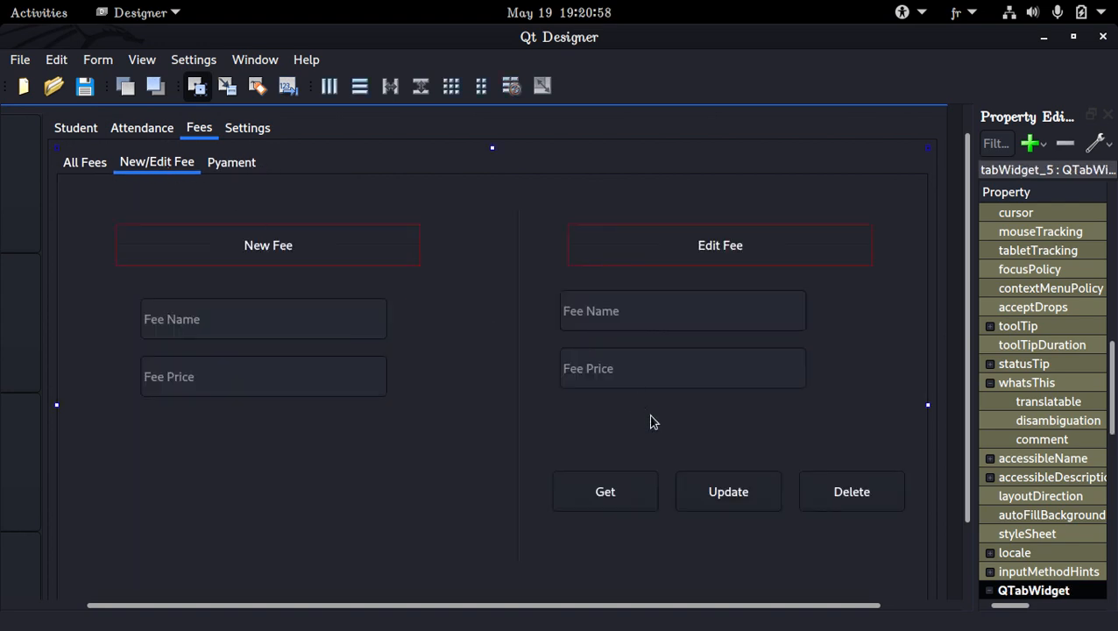
key("ctrl+v")
left_click_drag(606, 430, 637, 427)
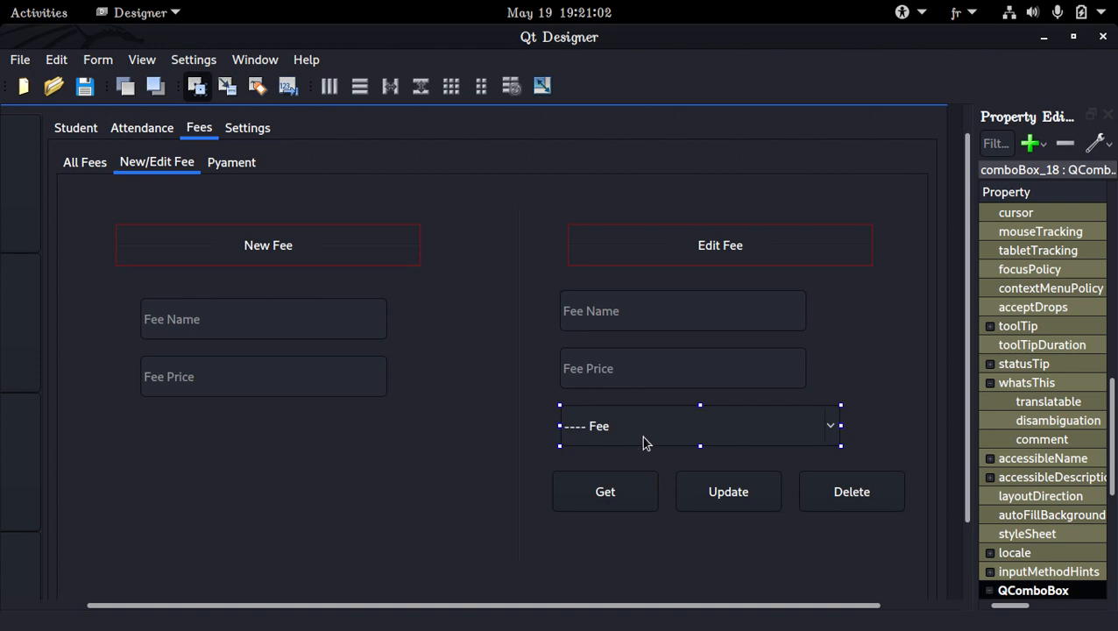
Check the item list of the copied combo box and keep its "---- Fee" entry.
double_click(670, 435)
double_click(448, 179)
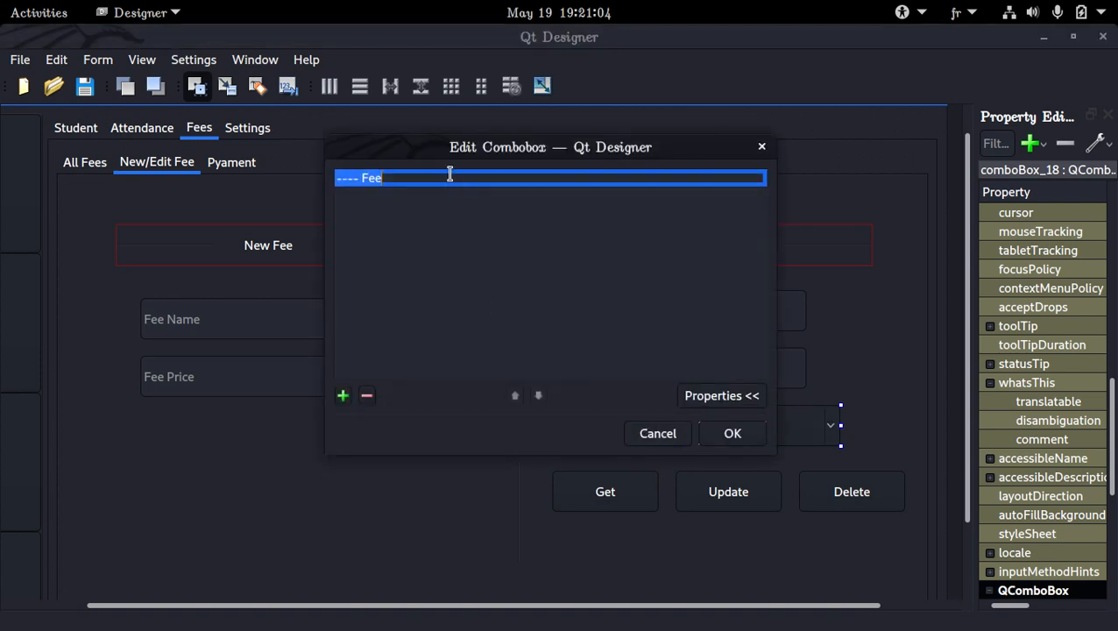
left_click(450, 173)
key("BackSpace")
key("Return")
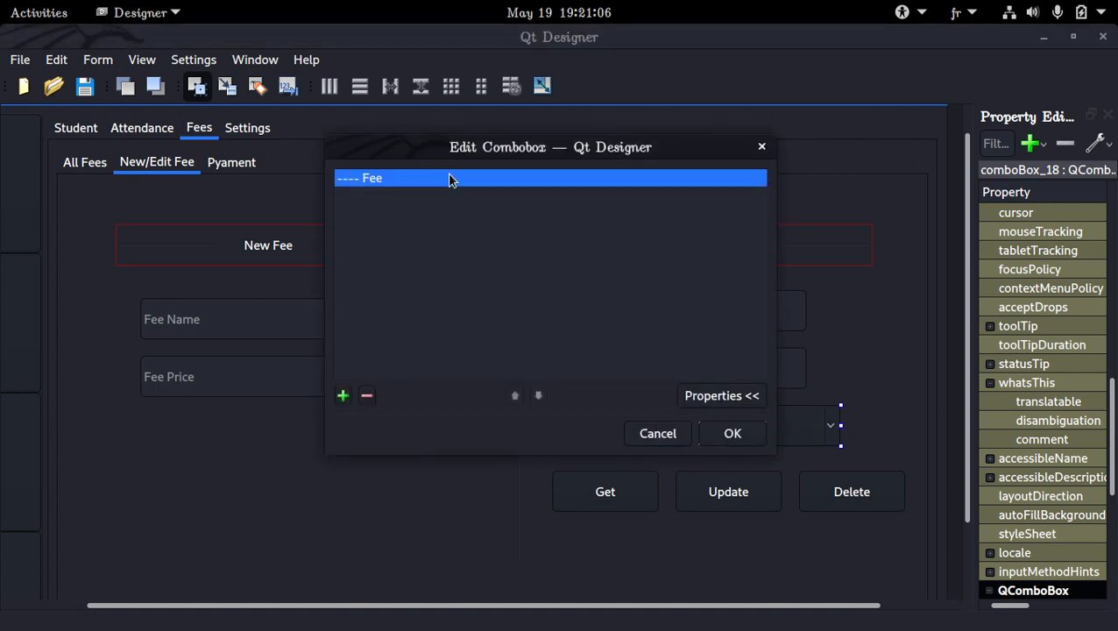
left_click(760, 435)
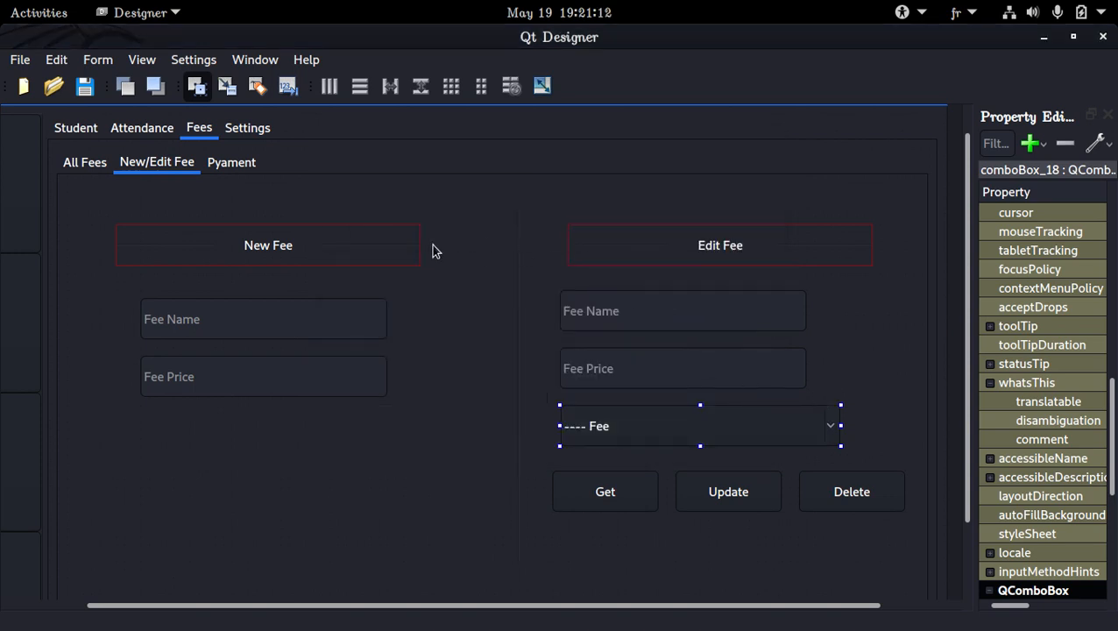
left_click(70, 129)
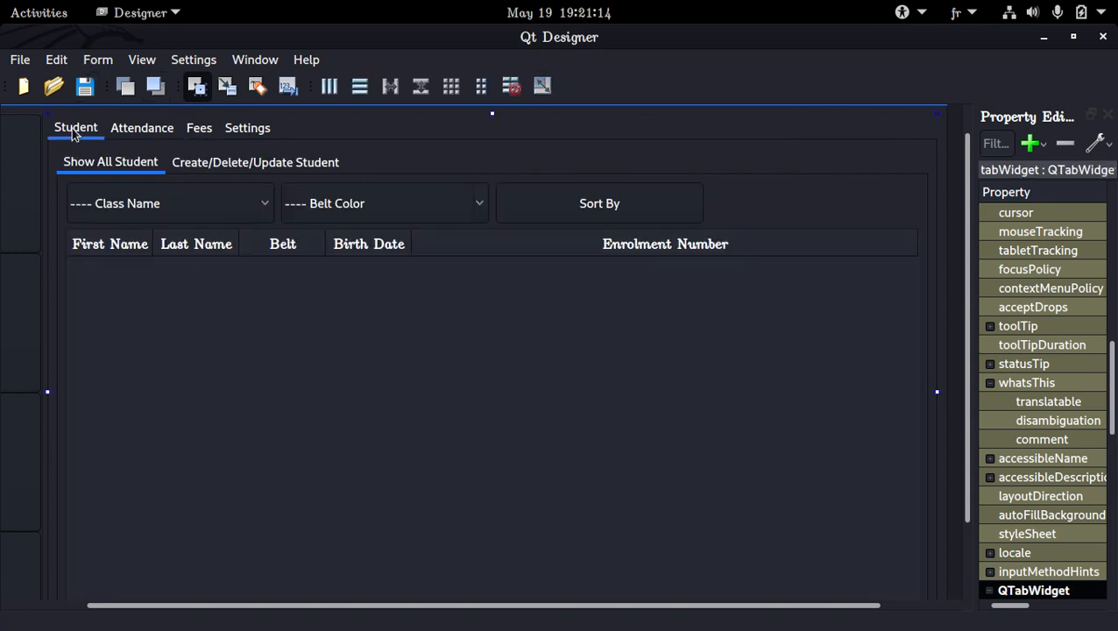
left_click(237, 168)
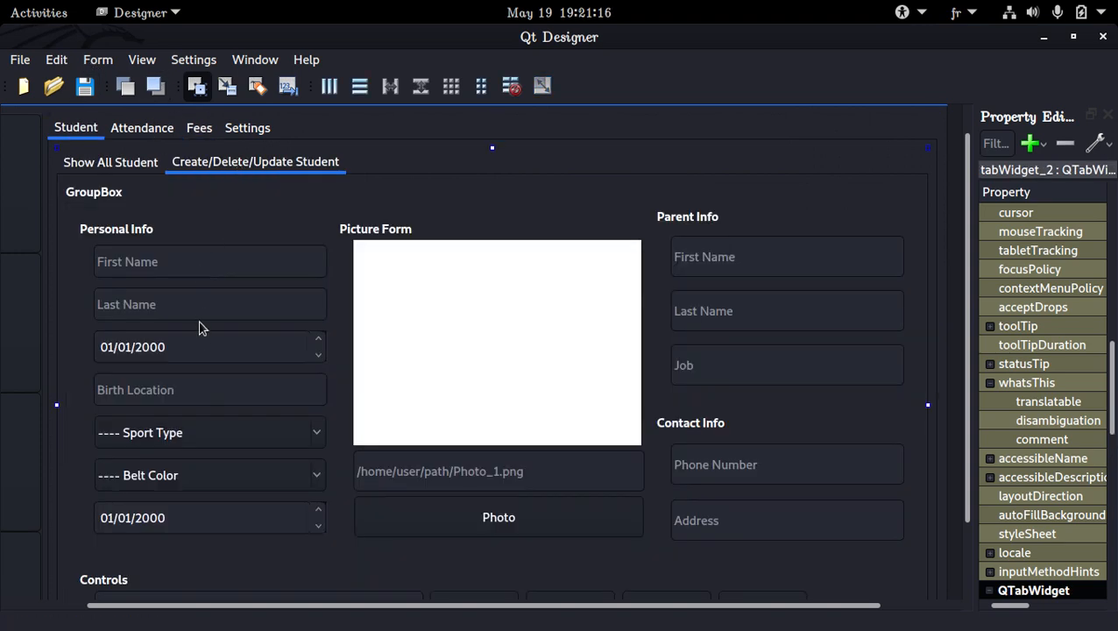
left_click(196, 345)
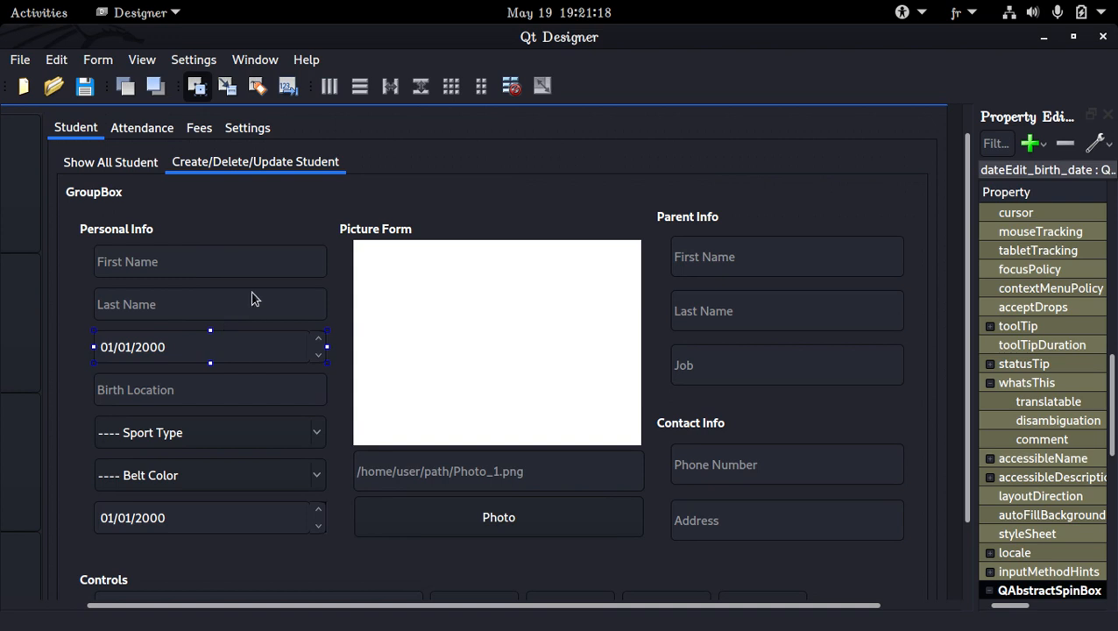
left_click(244, 137)
left_click(186, 130)
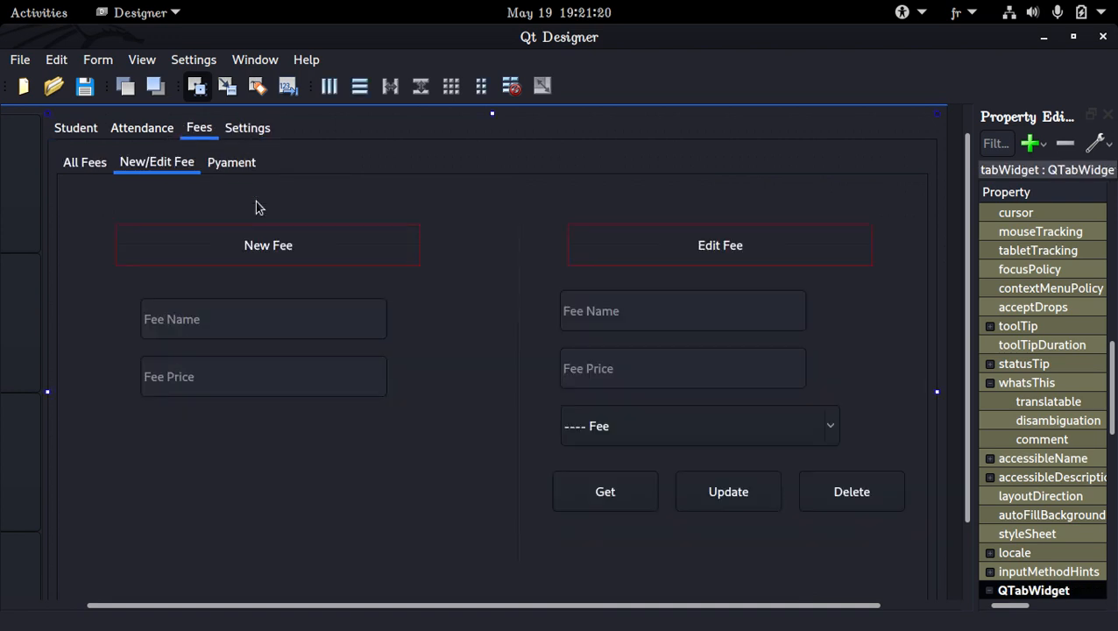
Shift the Get, Update and Delete buttons down together to open a gap below the Edit Fee combo box.
left_click(637, 493)
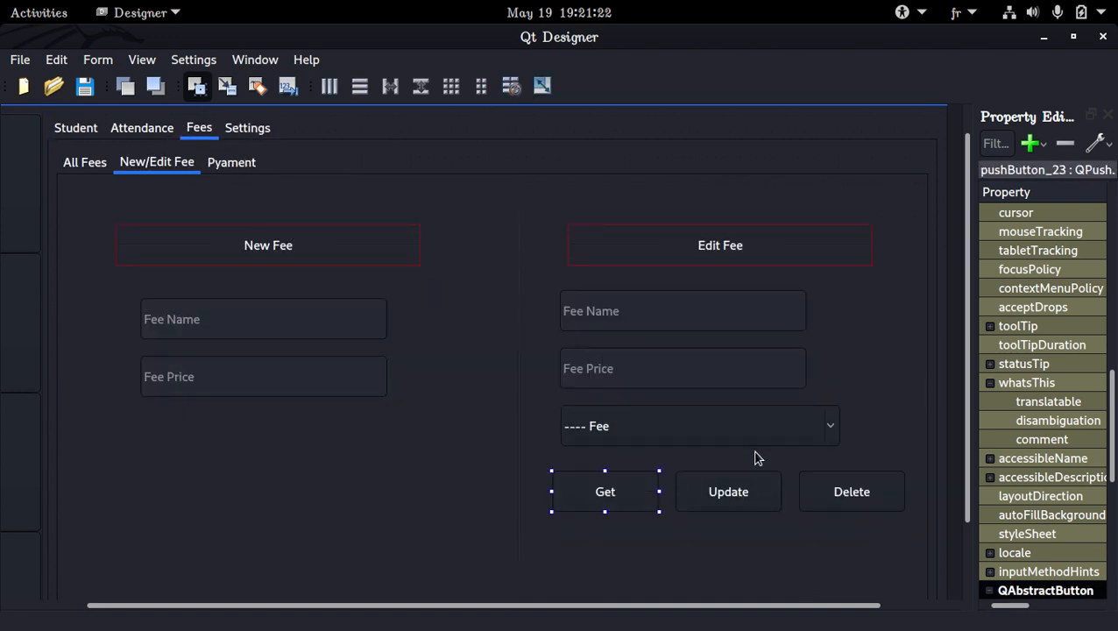
left_click(764, 492, "shift")
left_click(819, 495, "shift")
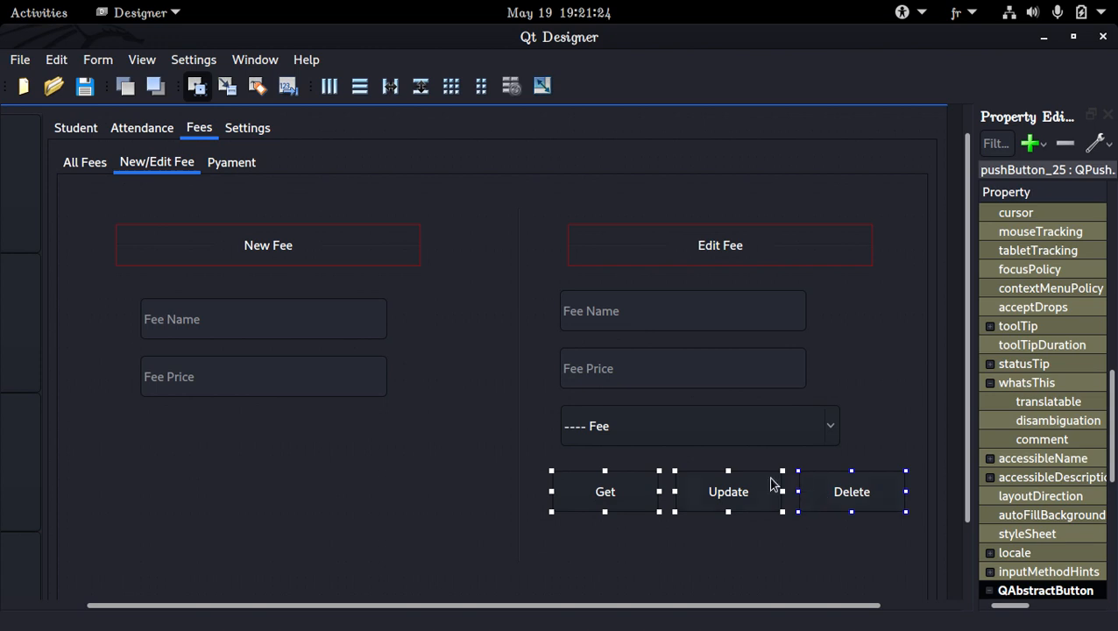
key("Down")
key("Down")
key("Down")
key("Down")
key("Down")
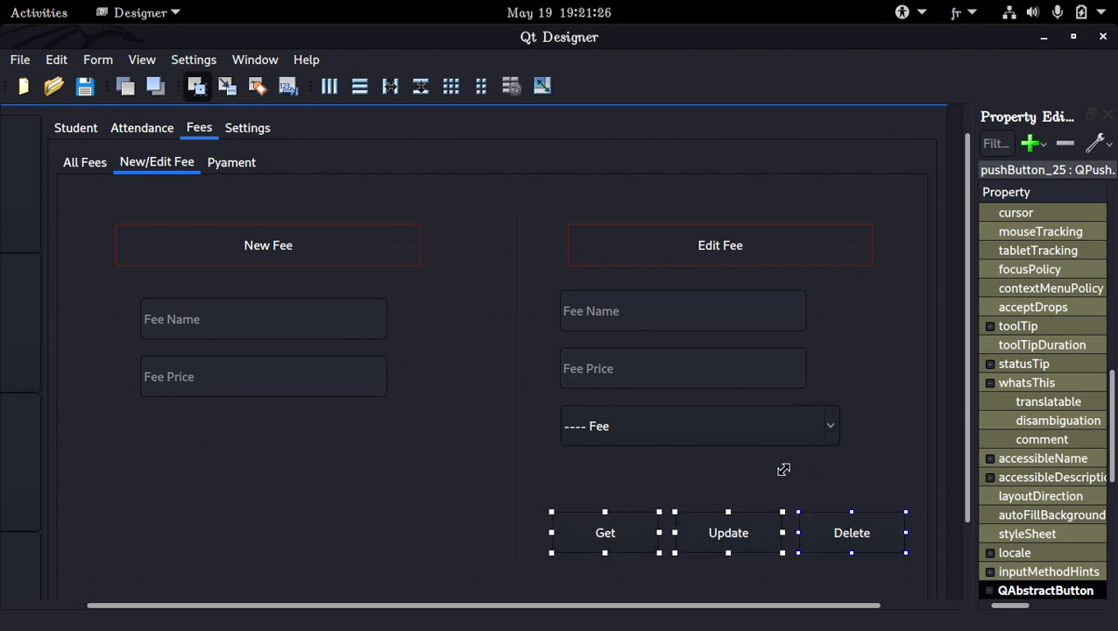
Paste the copied date field under Edit Fee and place it between the Fee combo box and the button row.
left_click(564, 454)
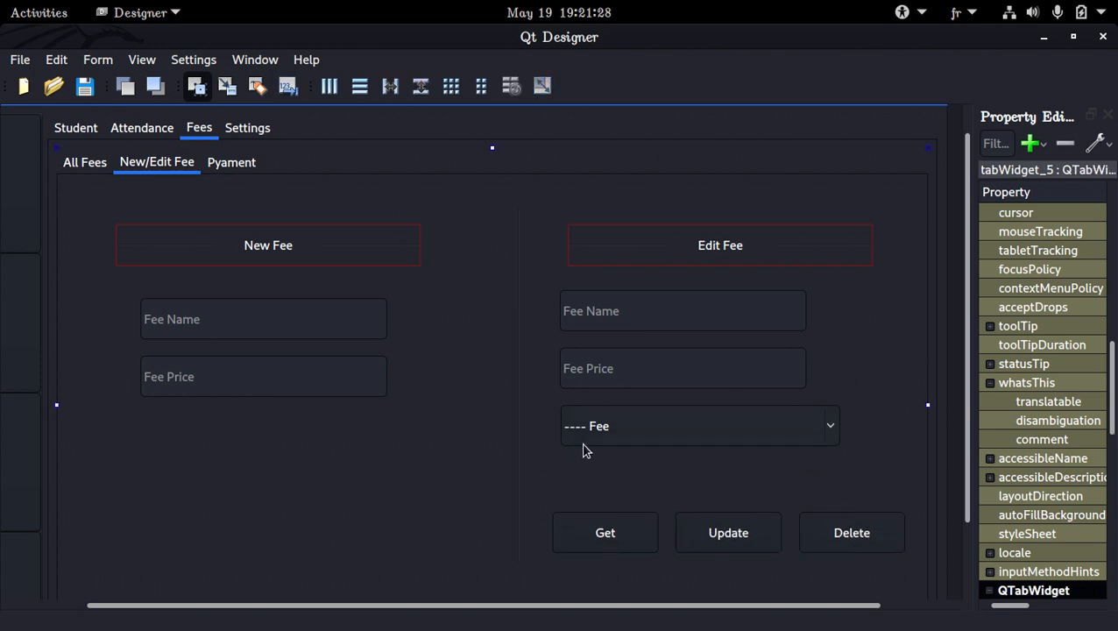
key("ctrl+v")
left_click_drag(676, 465, 668, 480)
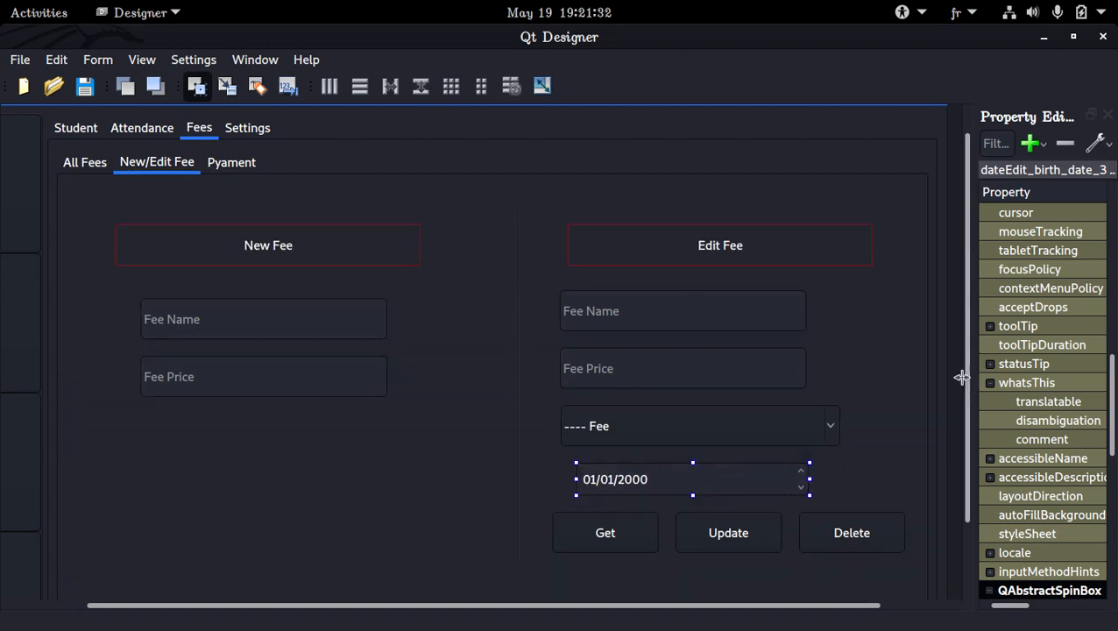
Widen the Property Editor and bring up the date property of the pasted Edit Fee date field.
left_click_drag(967, 385, 766, 385)
scroll(979, 386, "down", 8)
scroll(979, 386, "down", 1)
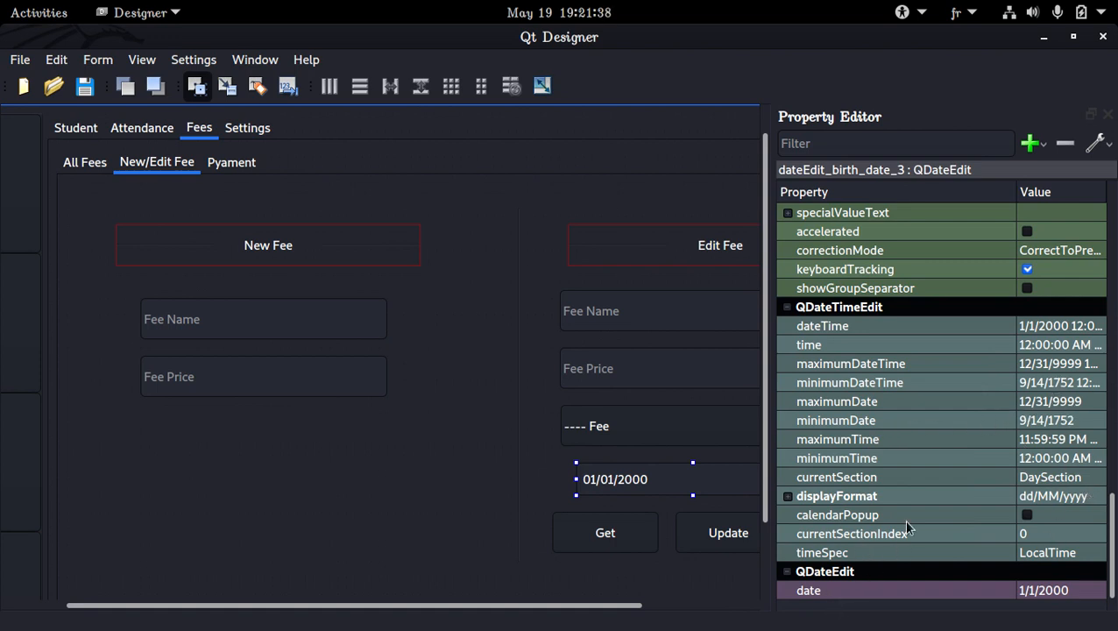
Set the Edit Fee date field's date to 1/1/2020 and save the form.
left_click(1068, 593)
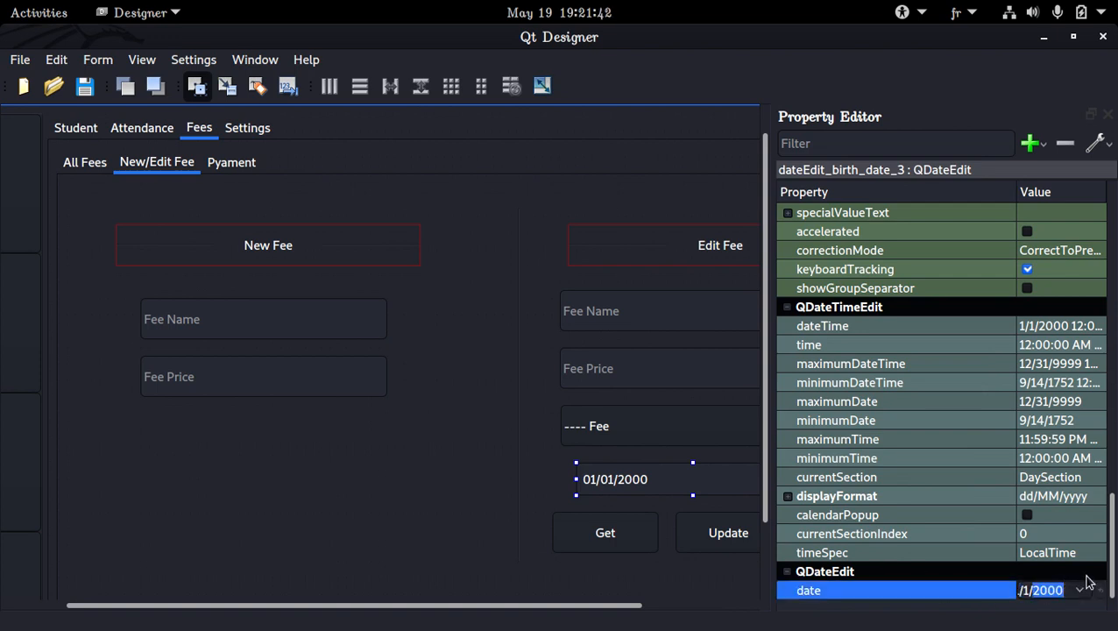
type("2020")
key("Return")
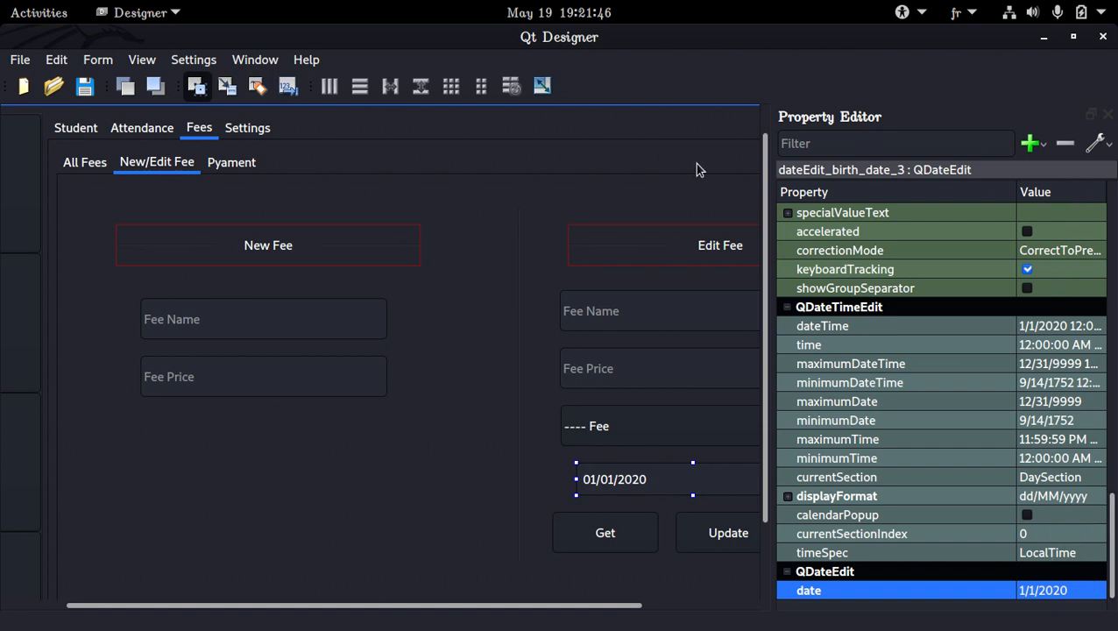
key("ctrl+s")
Set the Edit Fee date field's date to 1/1/2022 and save the form.
double_click(1063, 590)
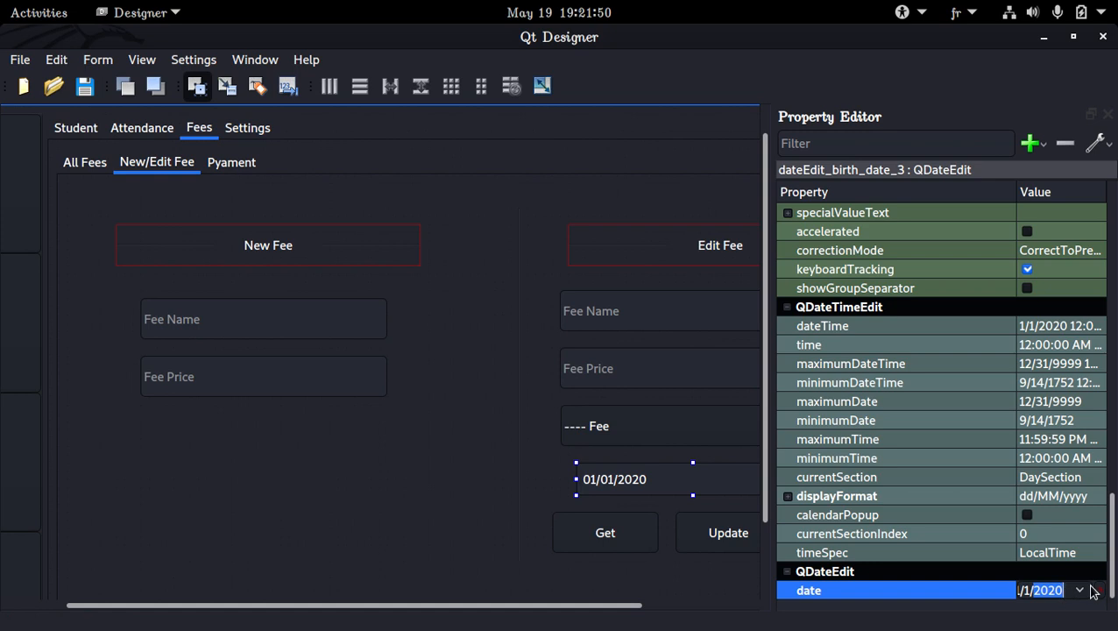
type("2022")
key("Return")
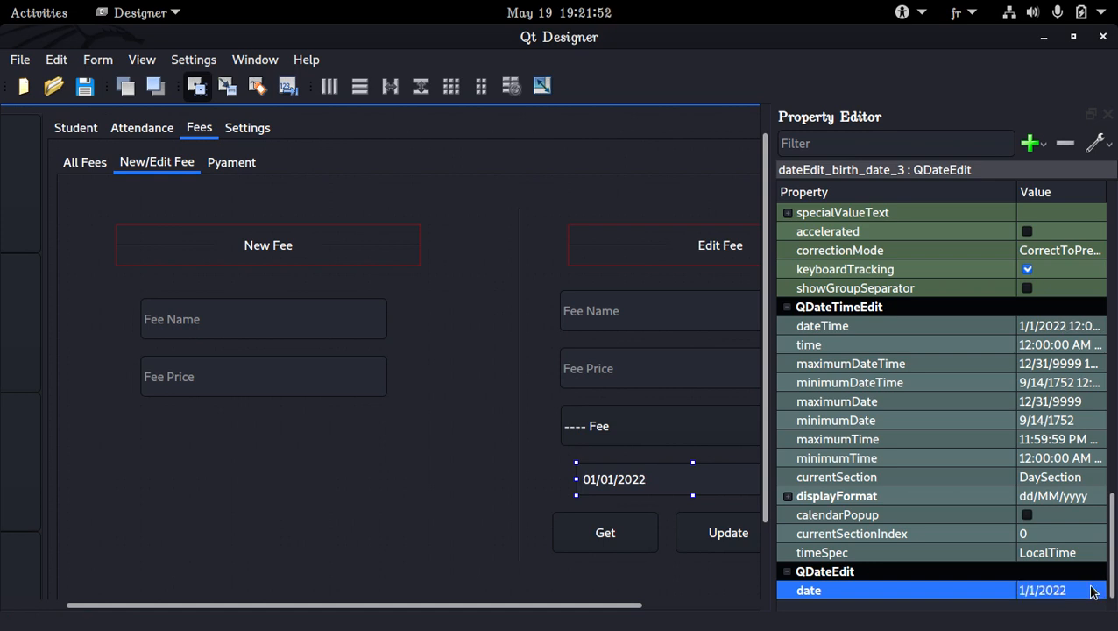
key("ctrl+s")
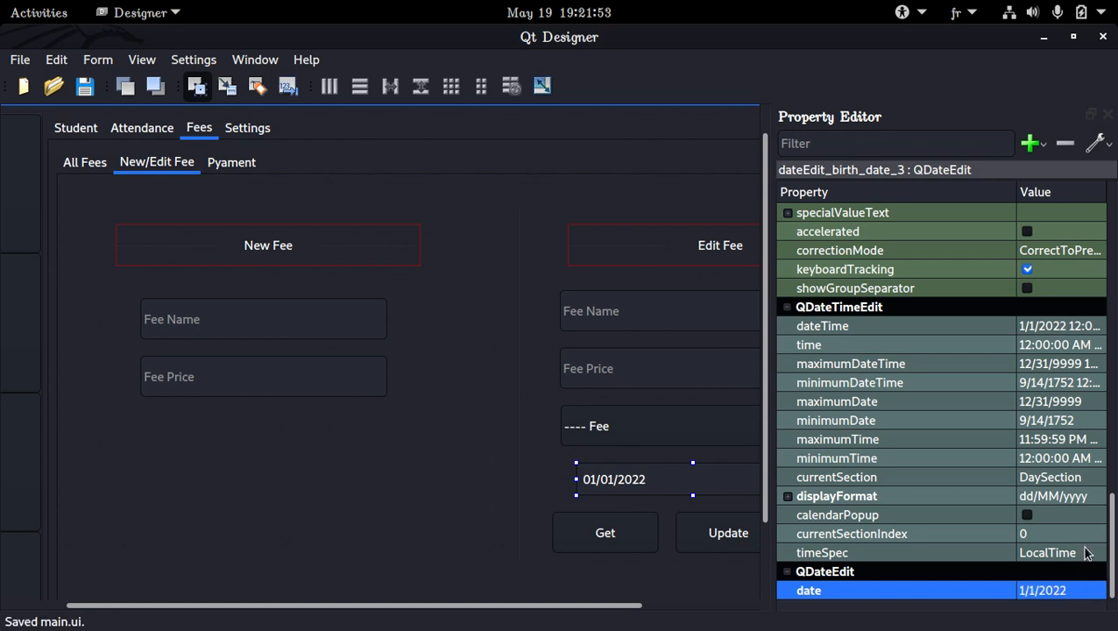
Close the Property Editor and examine the date fields and the Show All Student page of the Student section.
left_click(1109, 116)
left_click(79, 130)
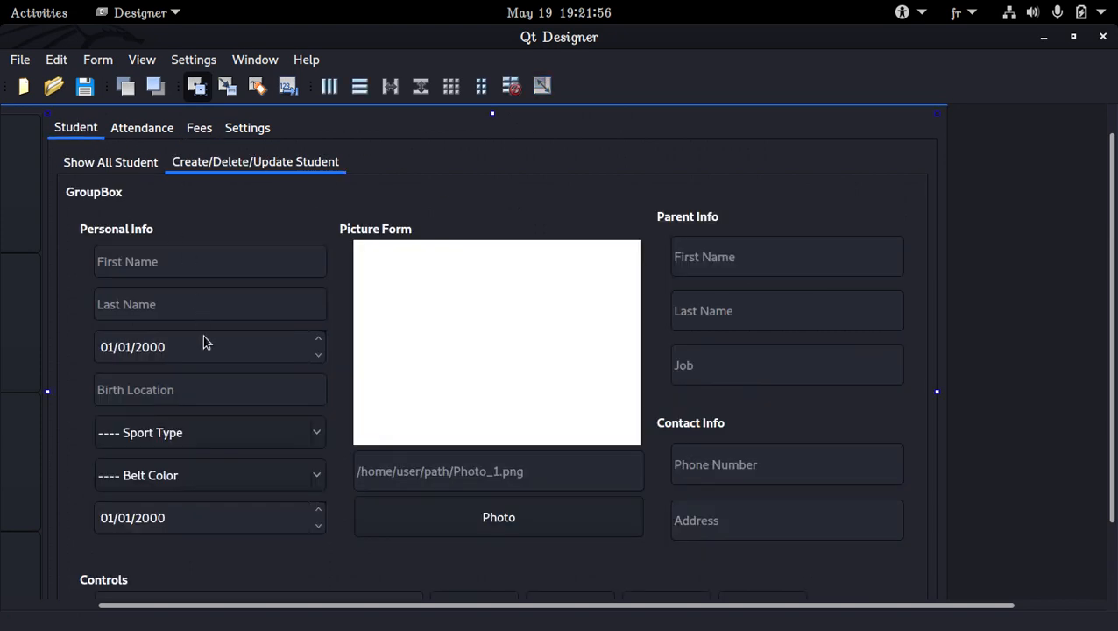
left_click(201, 350)
left_click(136, 165)
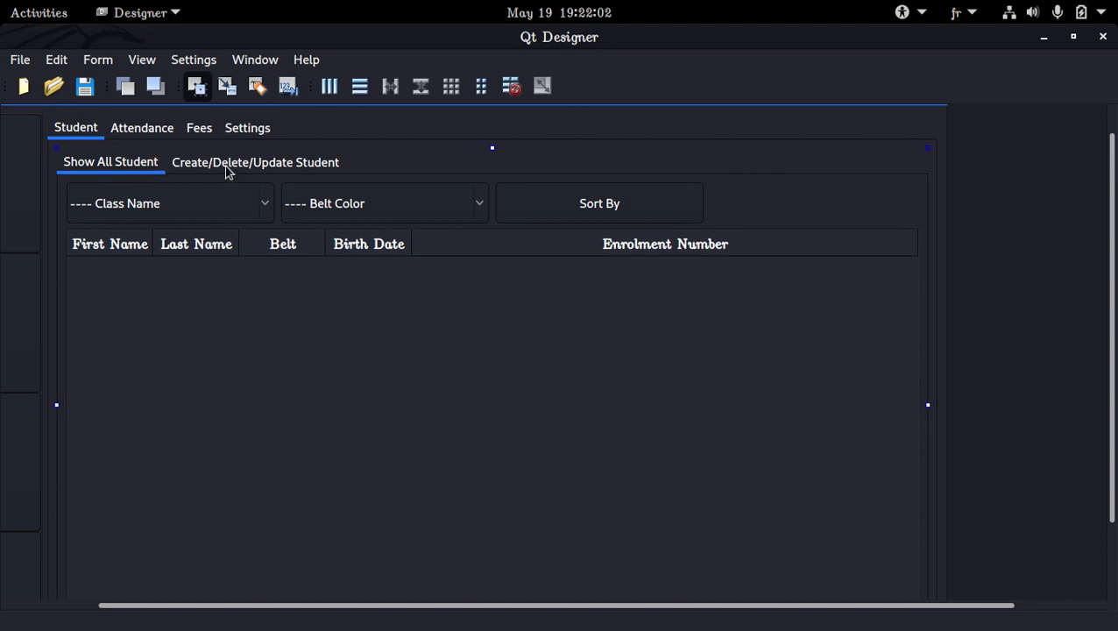
Set the date of the date field on the Attendance History page to 1/1/2022 and save the form.
left_click(153, 133)
left_click(84, 159)
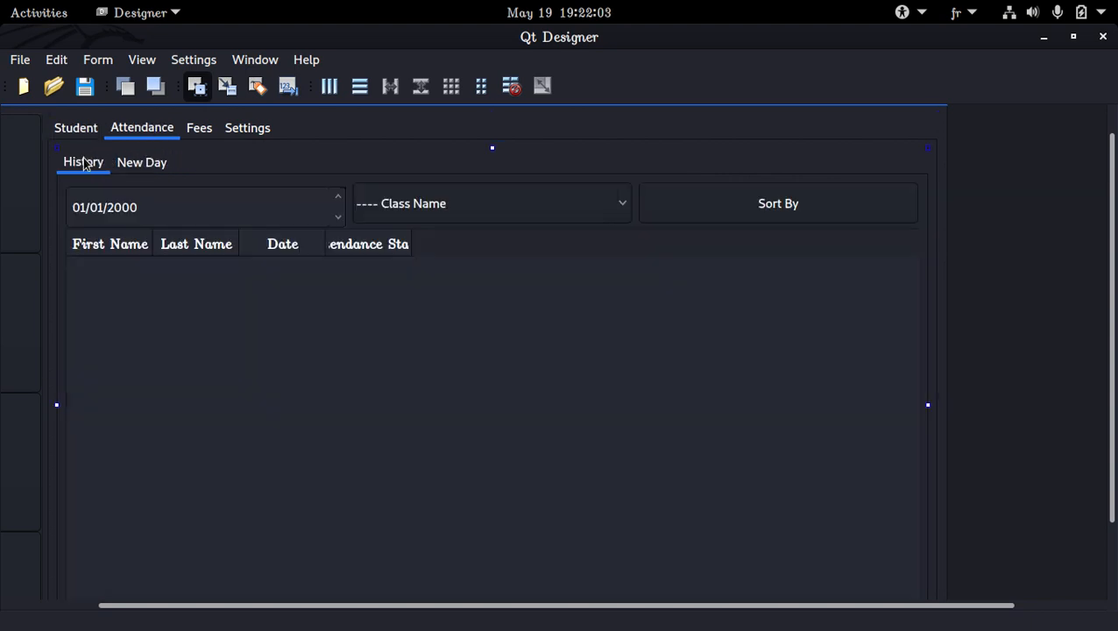
left_click(140, 209)
left_click(139, 60)
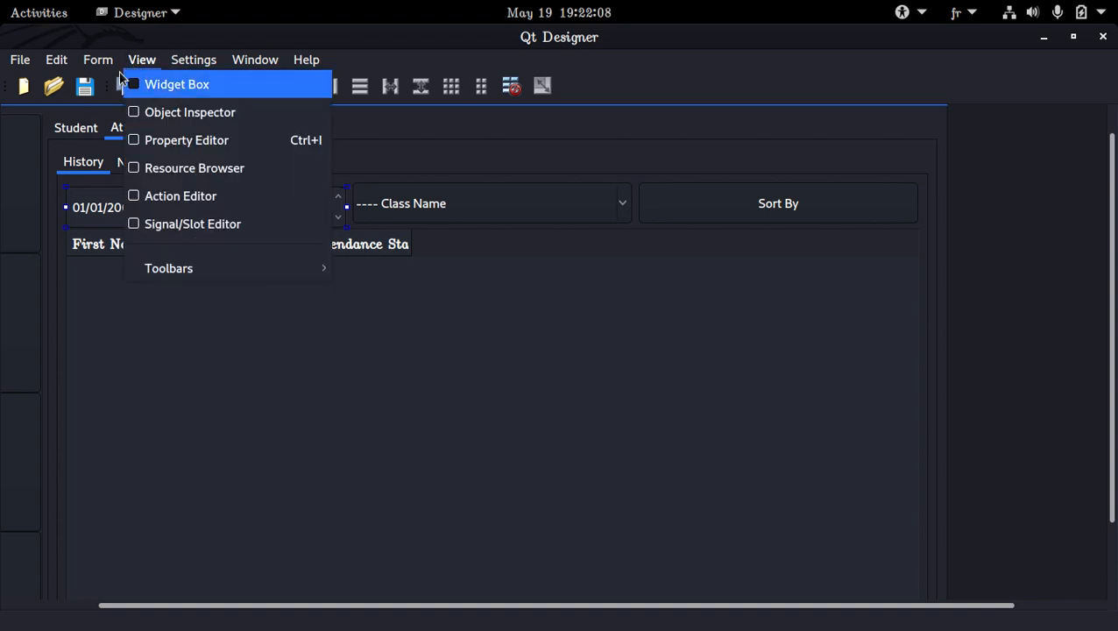
left_click(191, 144)
scroll(928, 424, "down", 9)
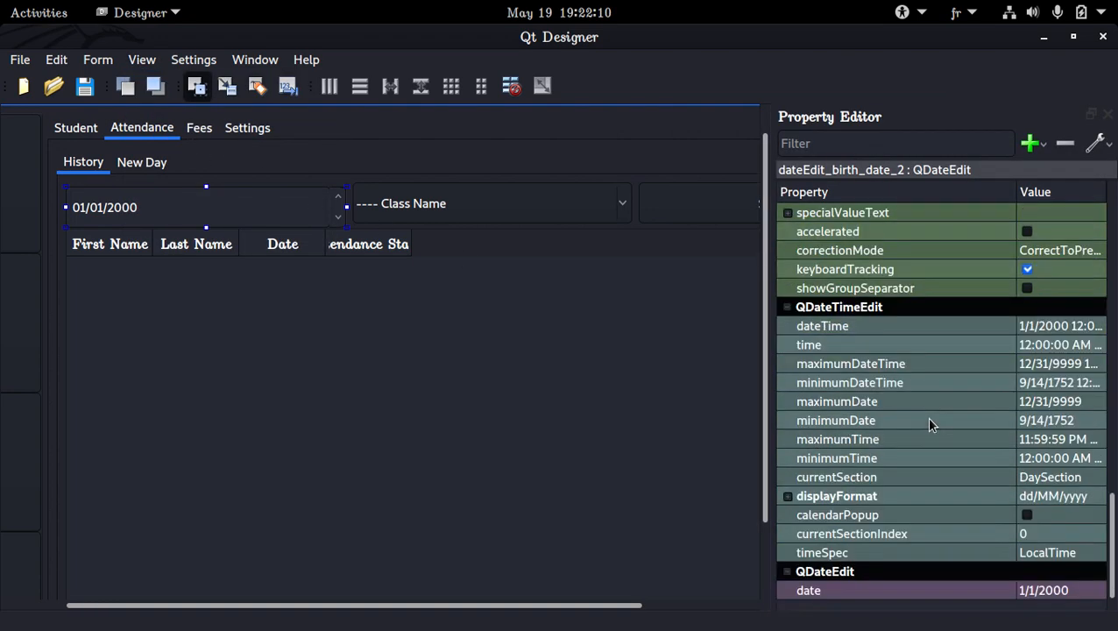
left_click(1069, 594)
left_click(1068, 597)
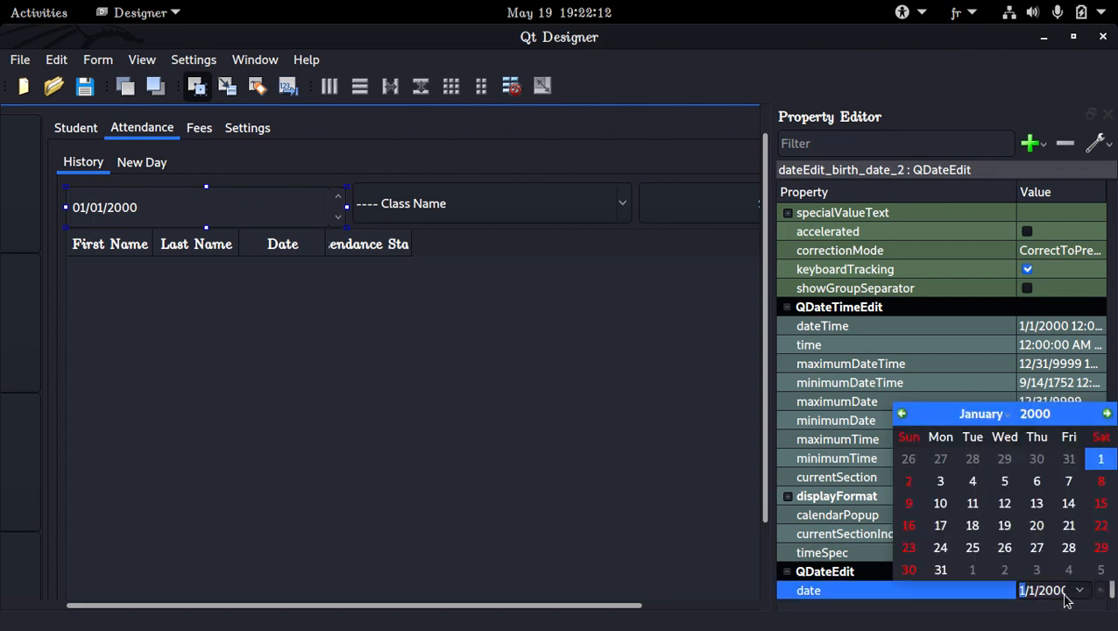
left_click(1044, 593)
double_click(1053, 592)
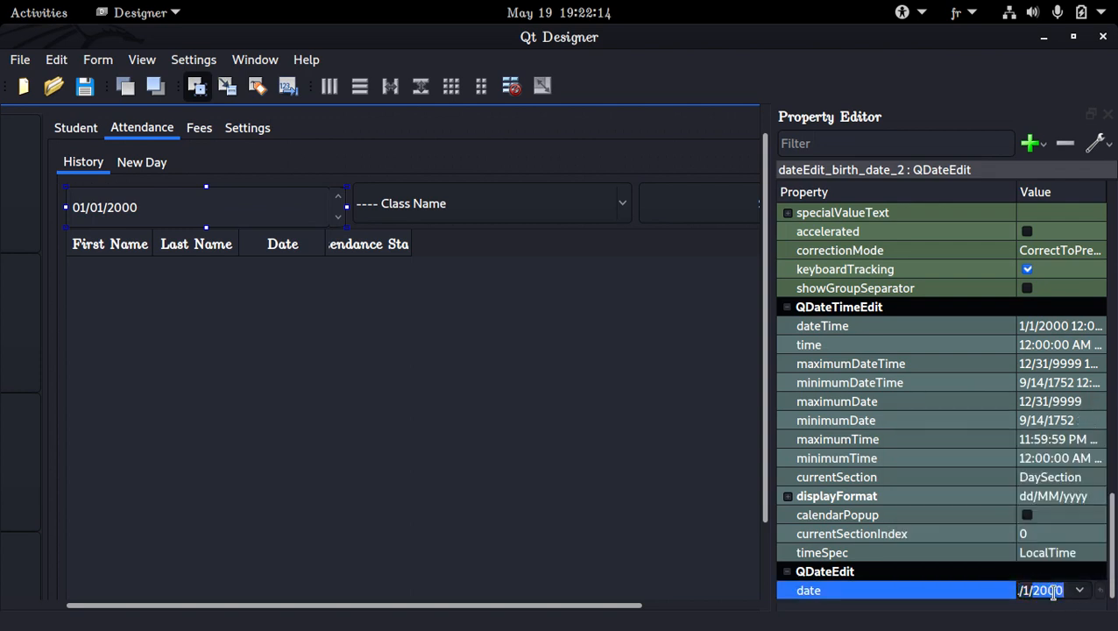
type("2022")
key("Return")
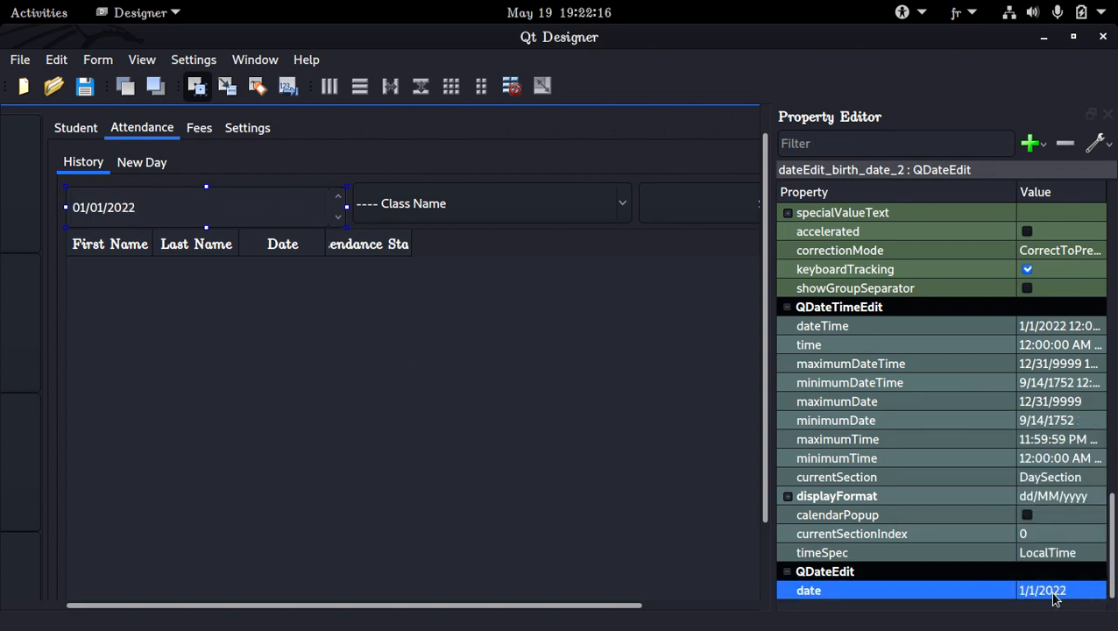
key("ctrl+s")
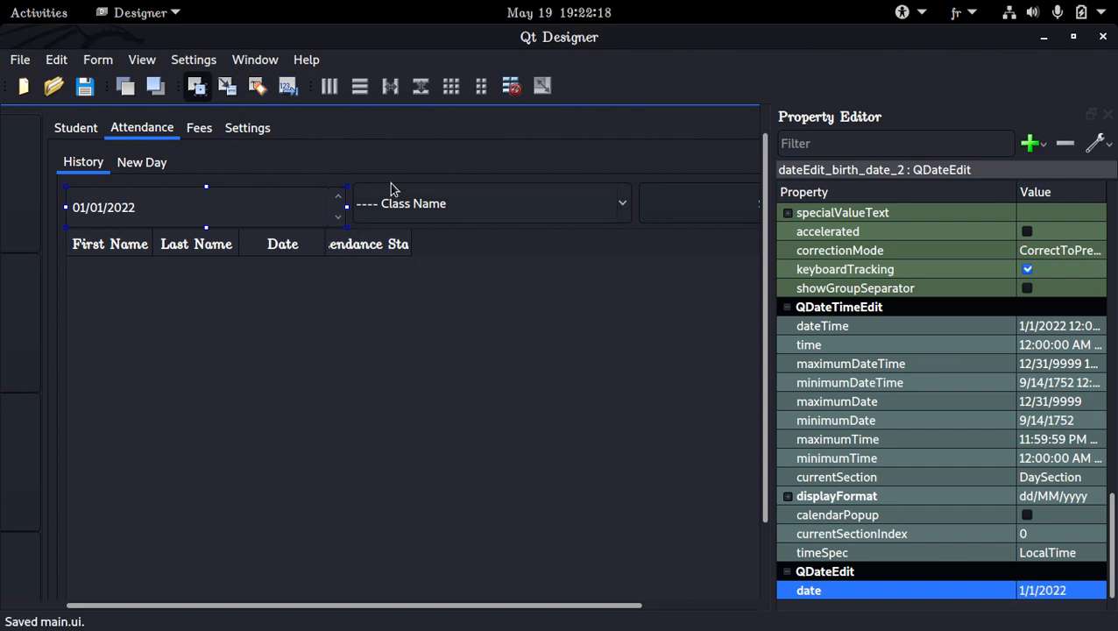
Return to the New/Edit Fee page of the Fees section and close the Property Editor.
left_click(199, 130)
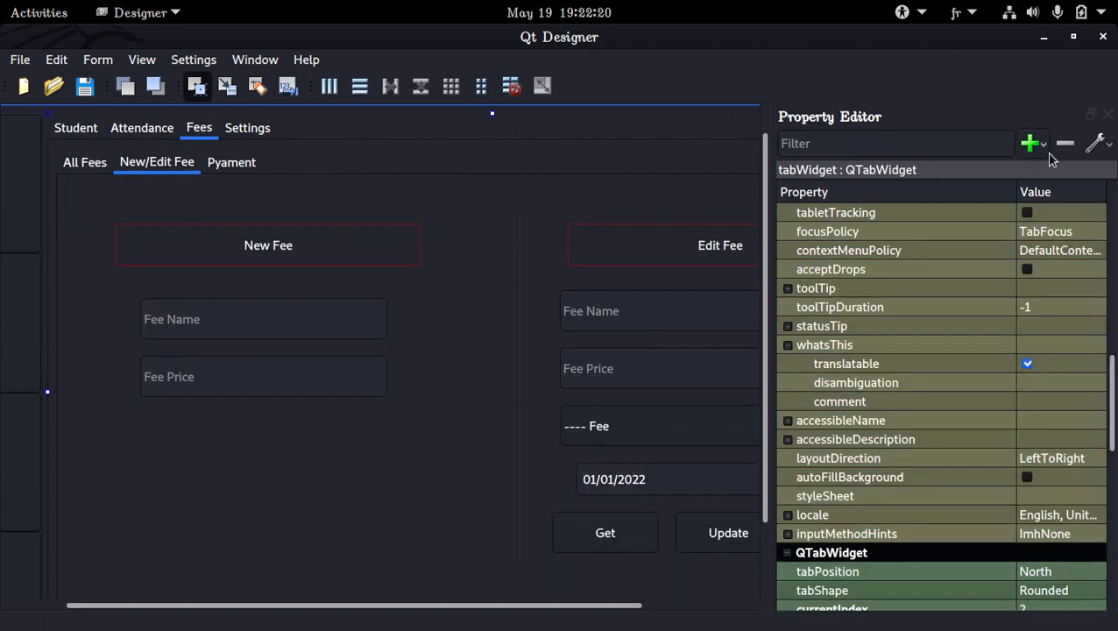
left_click(1108, 115)
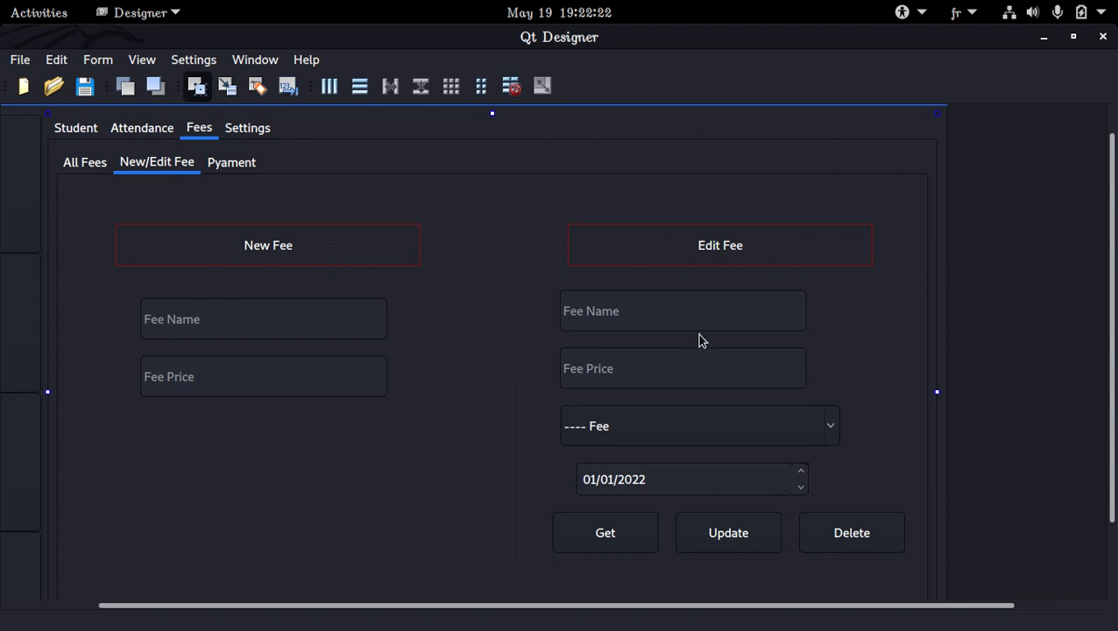
left_click(552, 285)
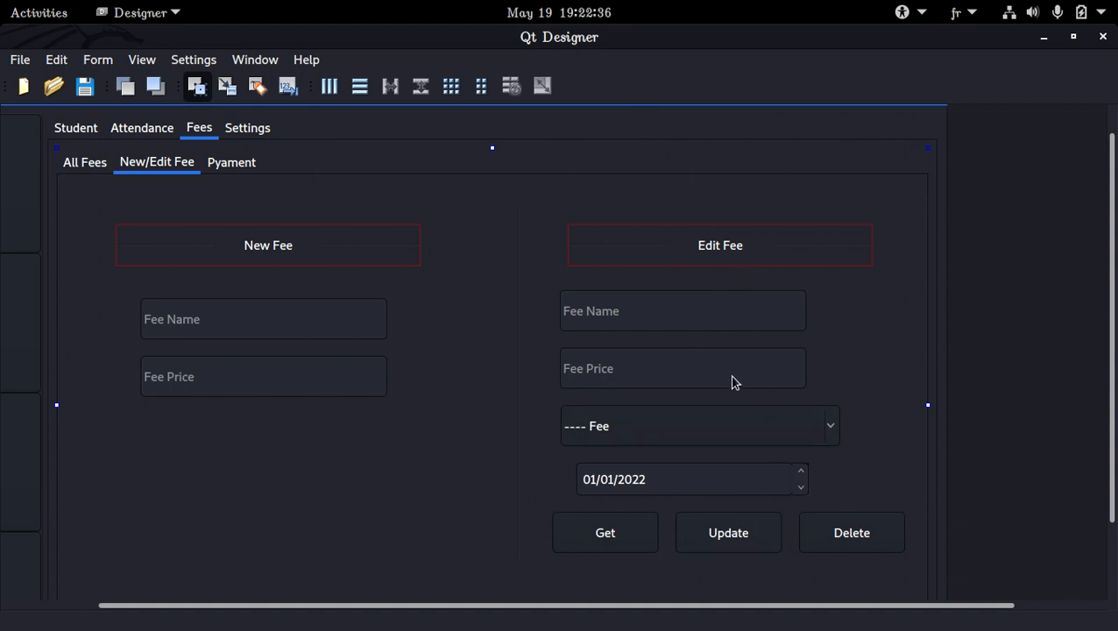
Rearrange the Edit Fee controls so the date field sits directly below Fee Price and the fee combo box below the date field.
scroll(733, 385, "down", 2)
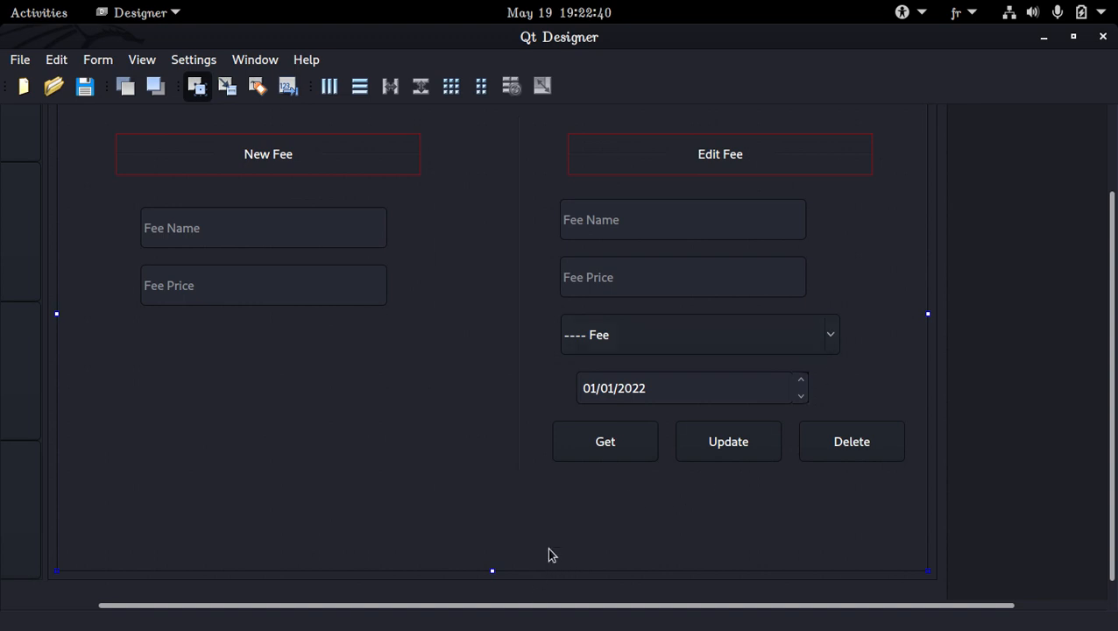
scroll(564, 537, "up", 2)
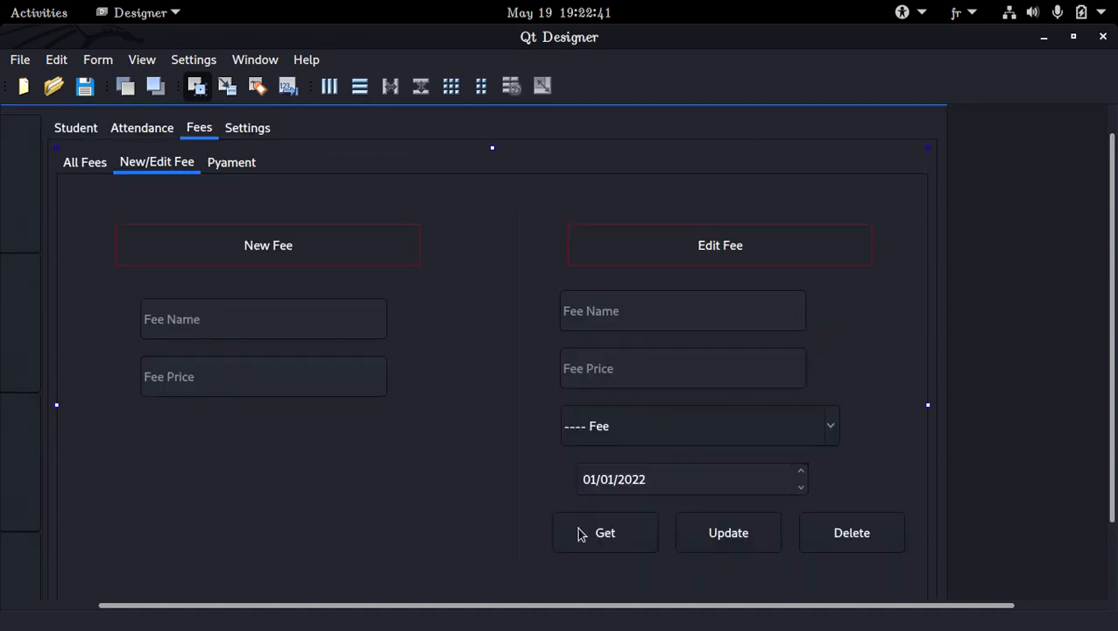
left_click(636, 484)
left_click(641, 538)
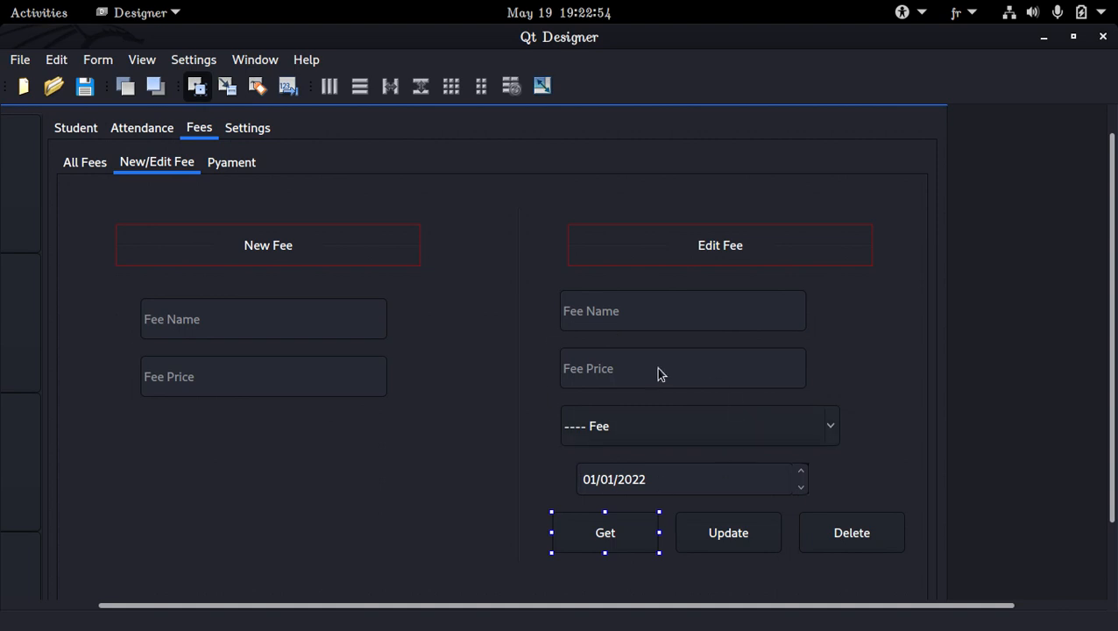
left_click(706, 482)
left_click_drag(706, 468, 715, 424)
double_click(714, 423)
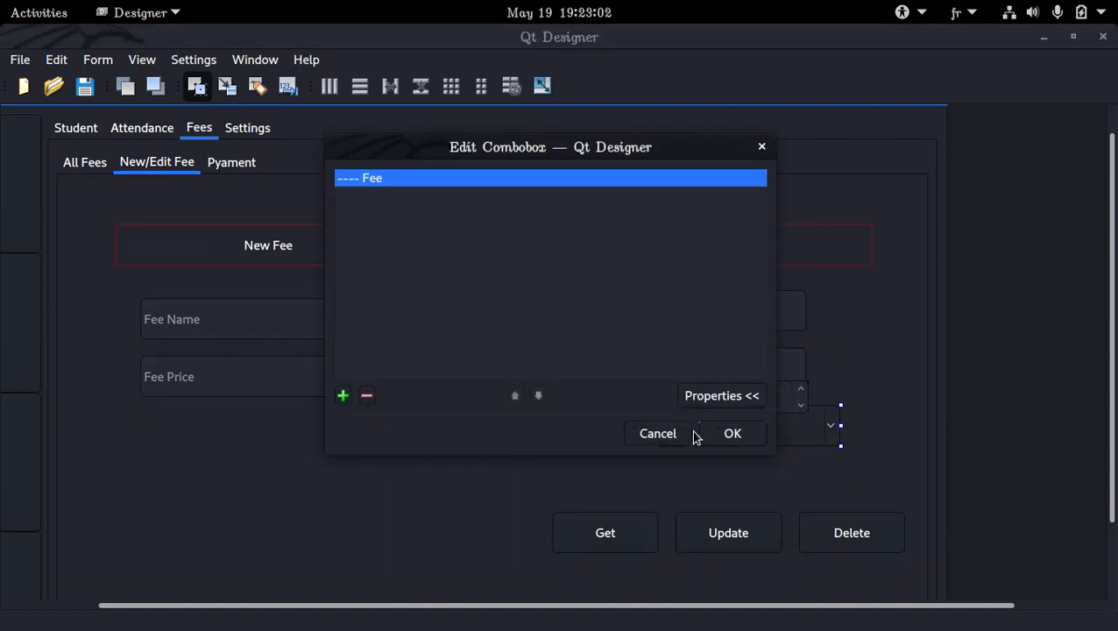
left_click(721, 433)
left_click_drag(720, 436, 721, 467)
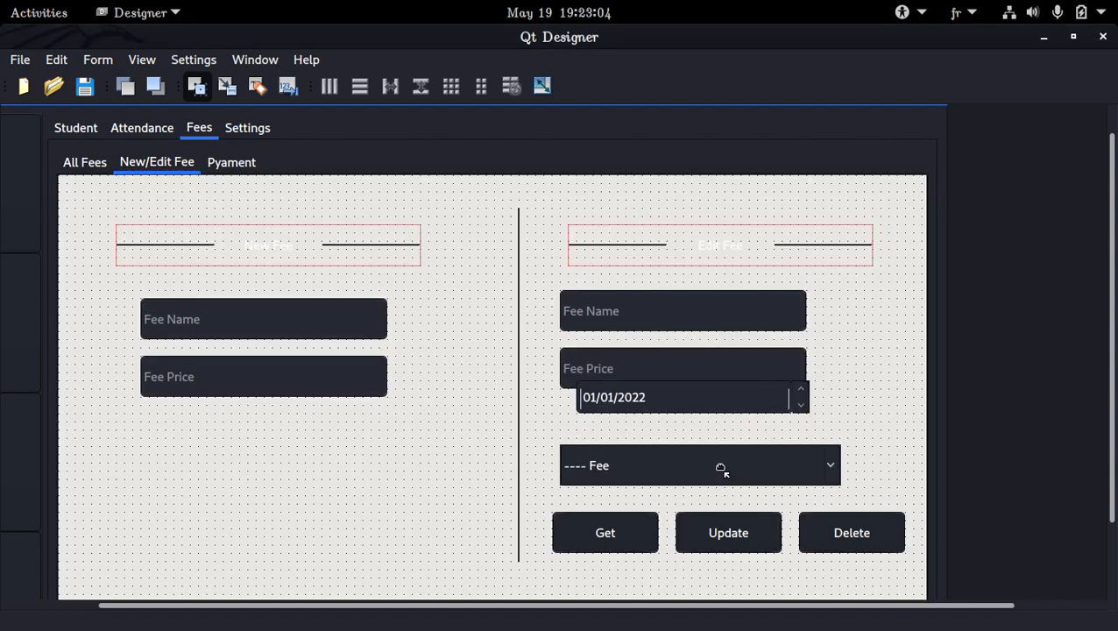
left_click(672, 407)
left_click_drag(672, 407, 662, 424)
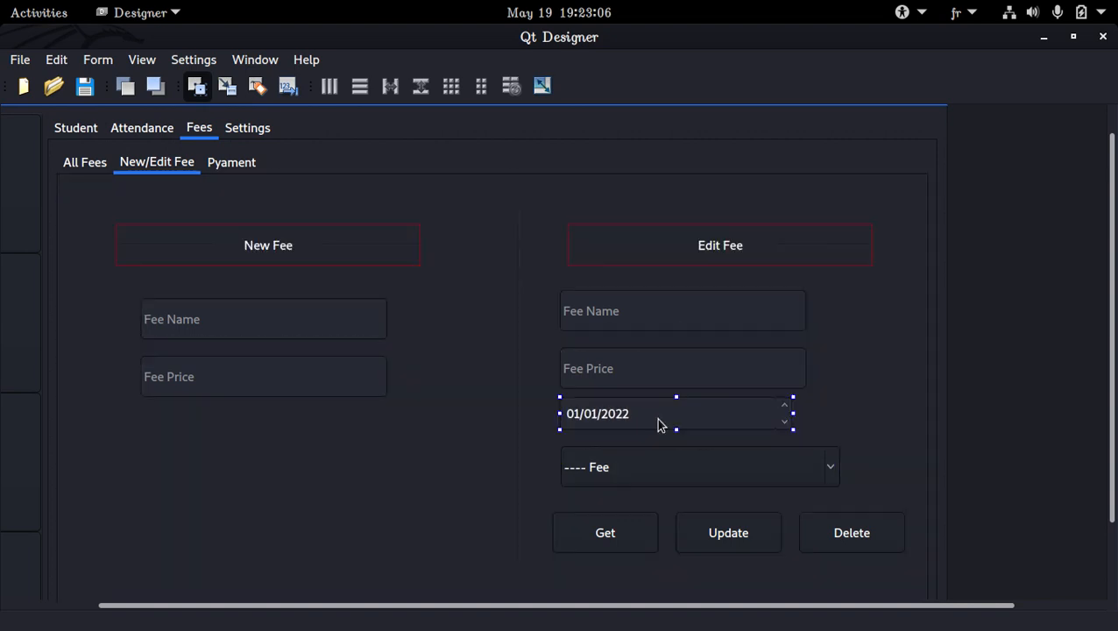
Duplicate the Edit Fee date field and place the copy below Fee Price in the New Fee area.
left_click(366, 382)
left_click(597, 419)
key("ctrl+v")
left_click_drag(277, 435, 253, 424)
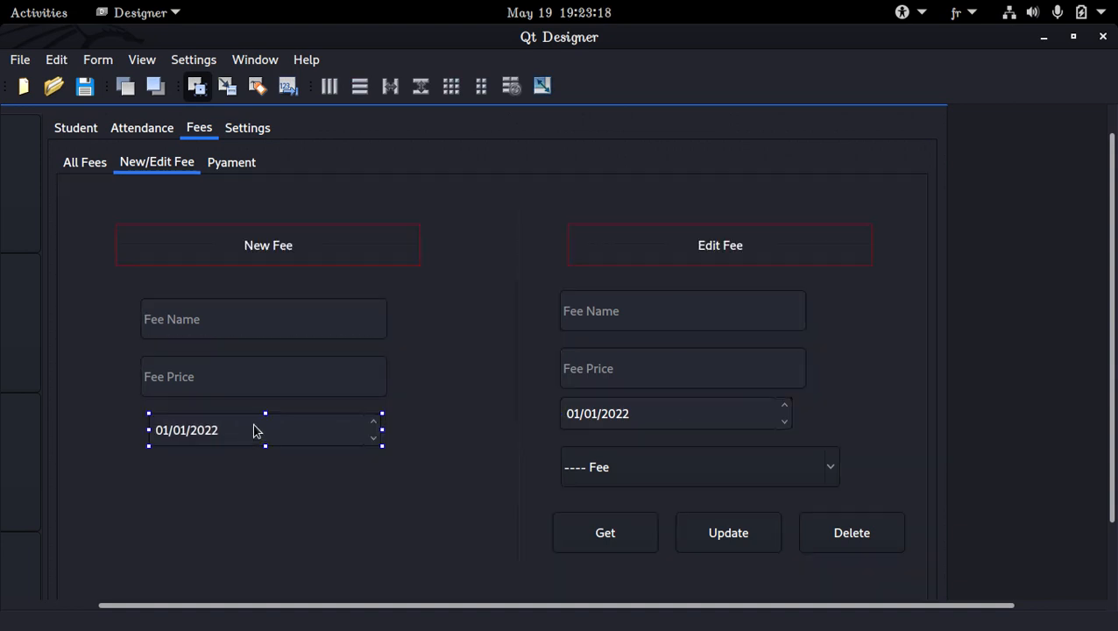
Duplicate the Get button below the New Fee date field, change the copy's text to "Add", and save the form.
left_click(618, 528)
left_click(200, 474)
key("ctrl+v")
double_click(292, 494)
key("Escape")
double_click(260, 484)
type("Add")
key("Return")
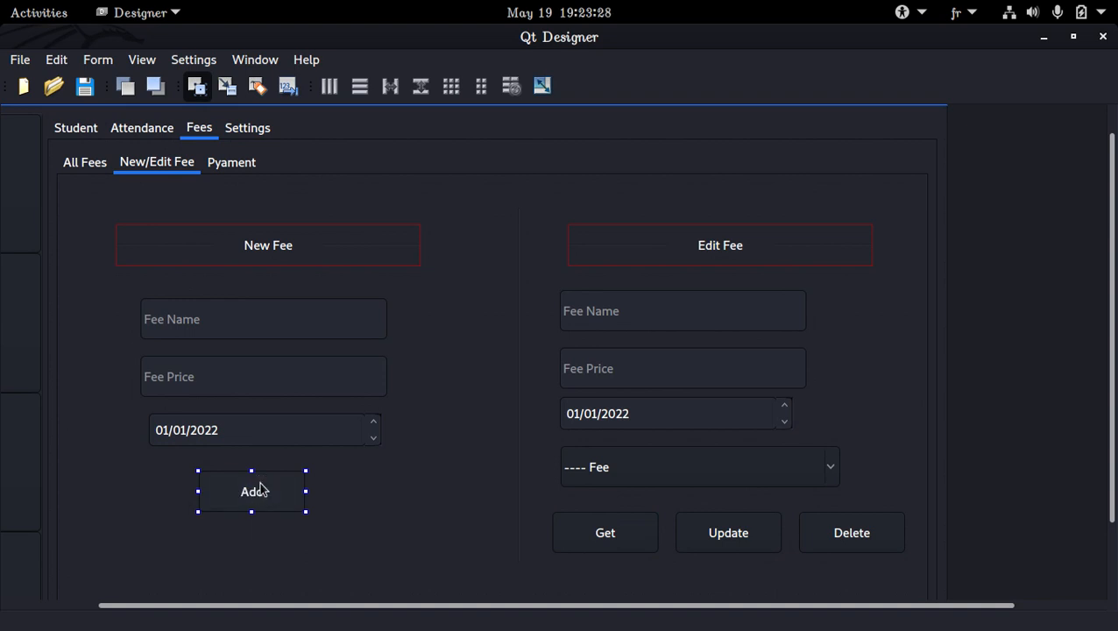
key("ctrl+s")
Try widening the Add button on both sides to nearly the date field's width, and undo the resizing.
left_click_drag(306, 491, 371, 495)
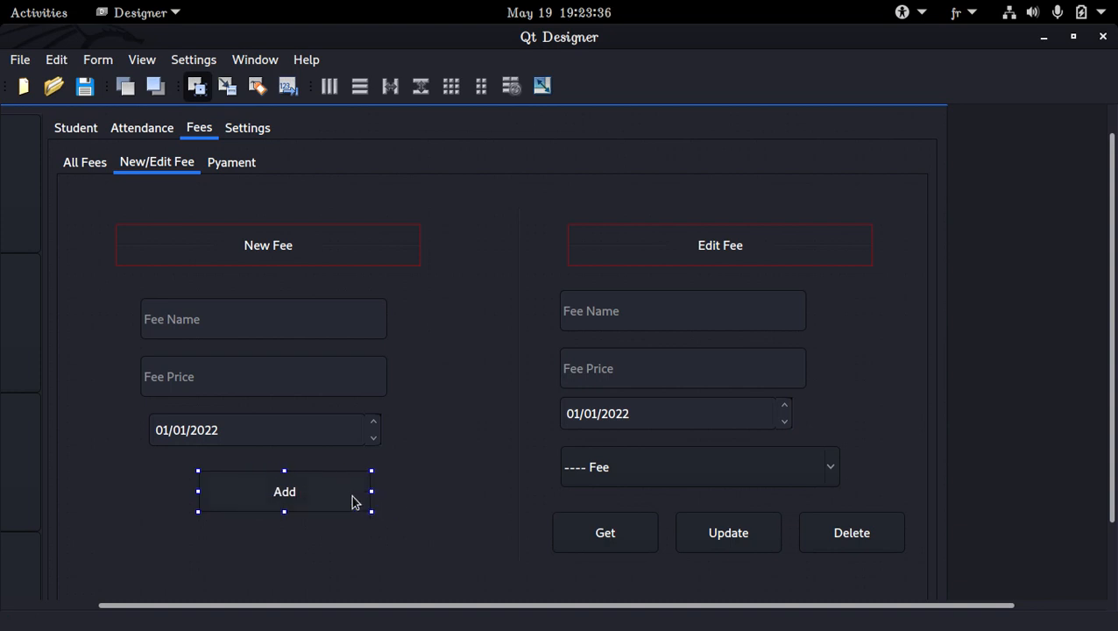
left_click_drag(198, 491, 154, 491)
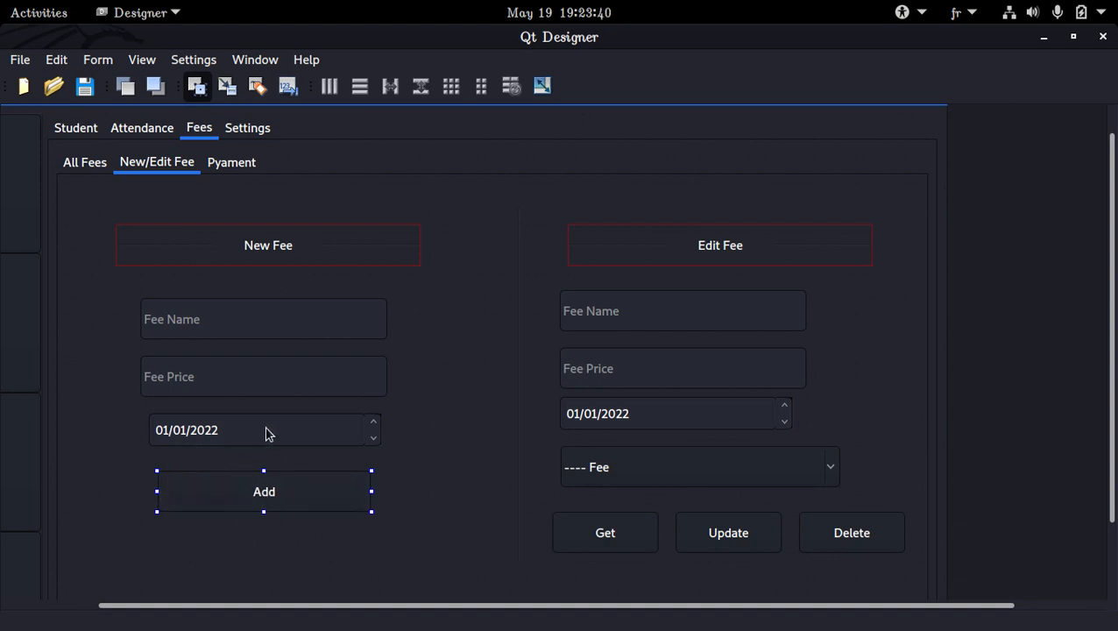
scroll(281, 412, "down", 2)
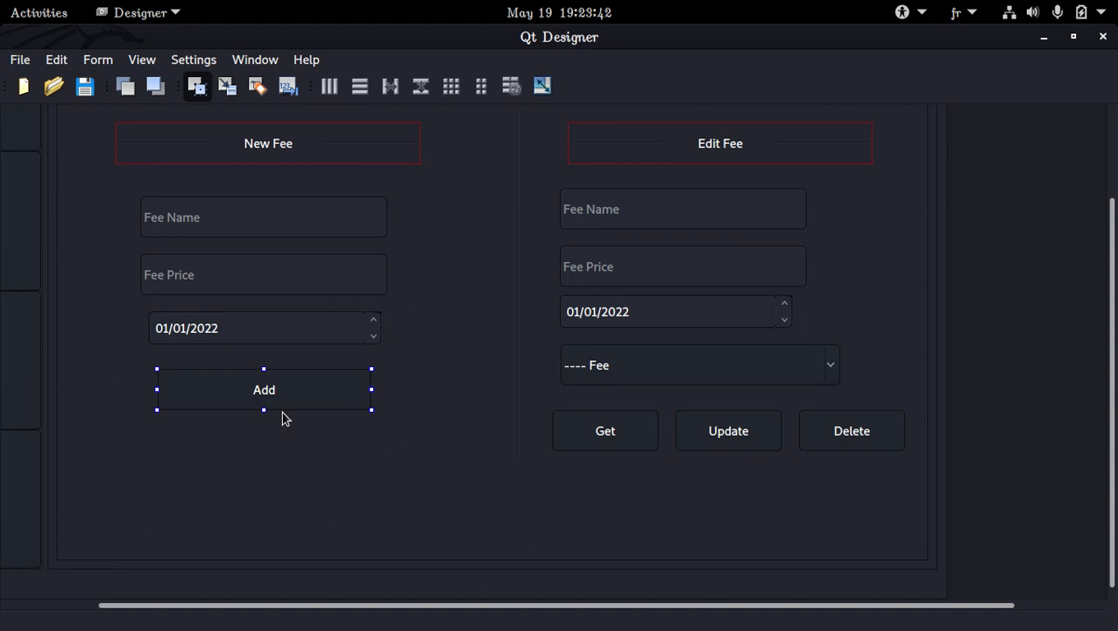
scroll(282, 414, "up", 2)
scroll(283, 412, "down", 2)
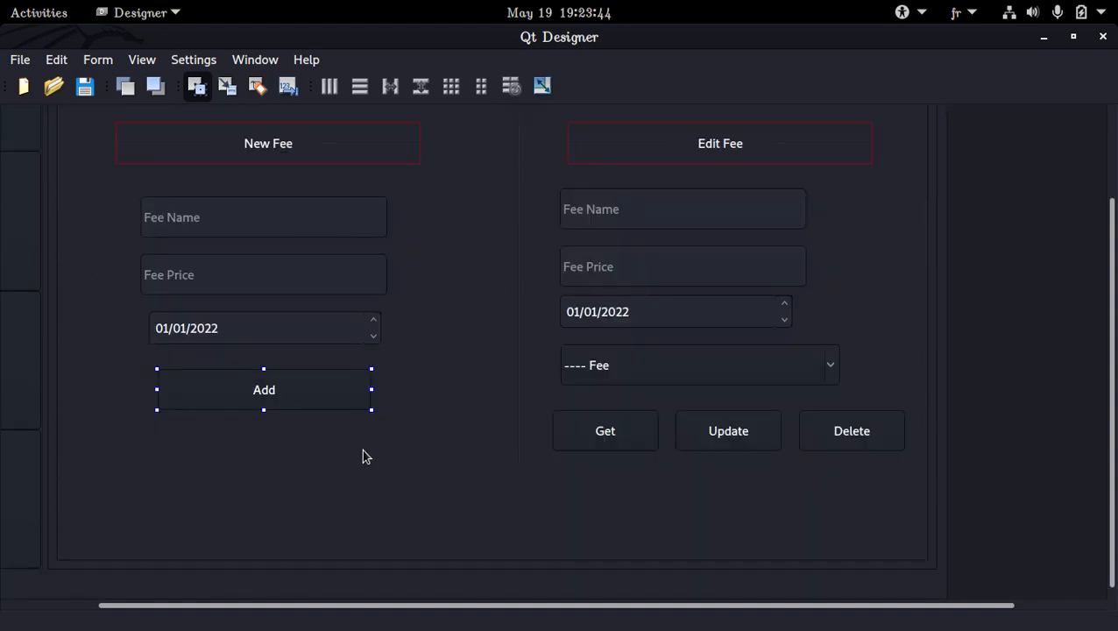
left_click(414, 566)
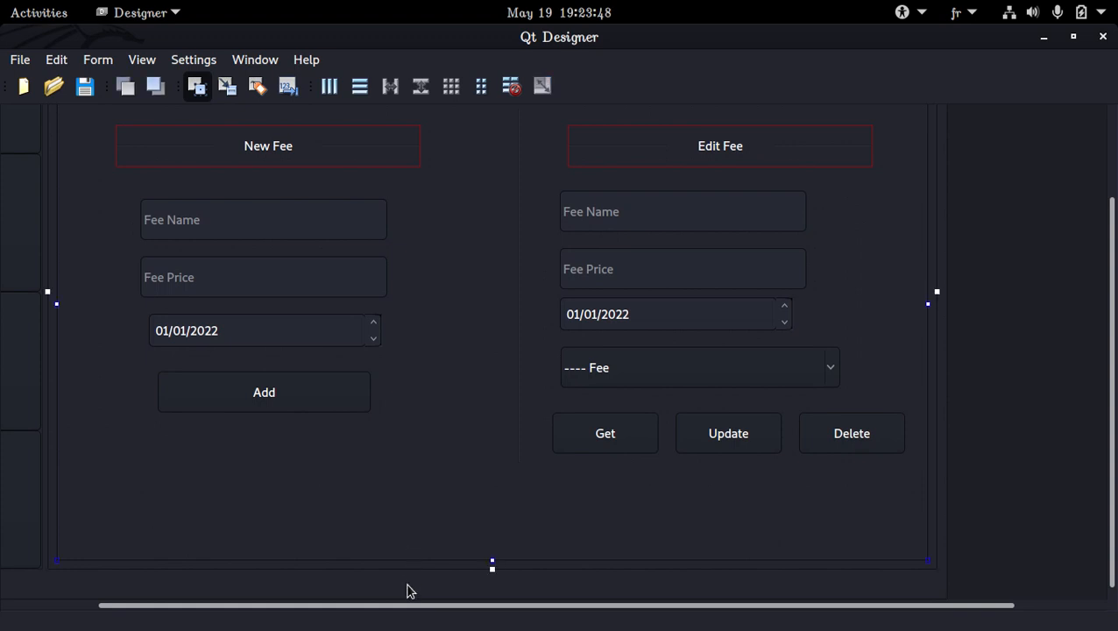
key("ctrl+z")
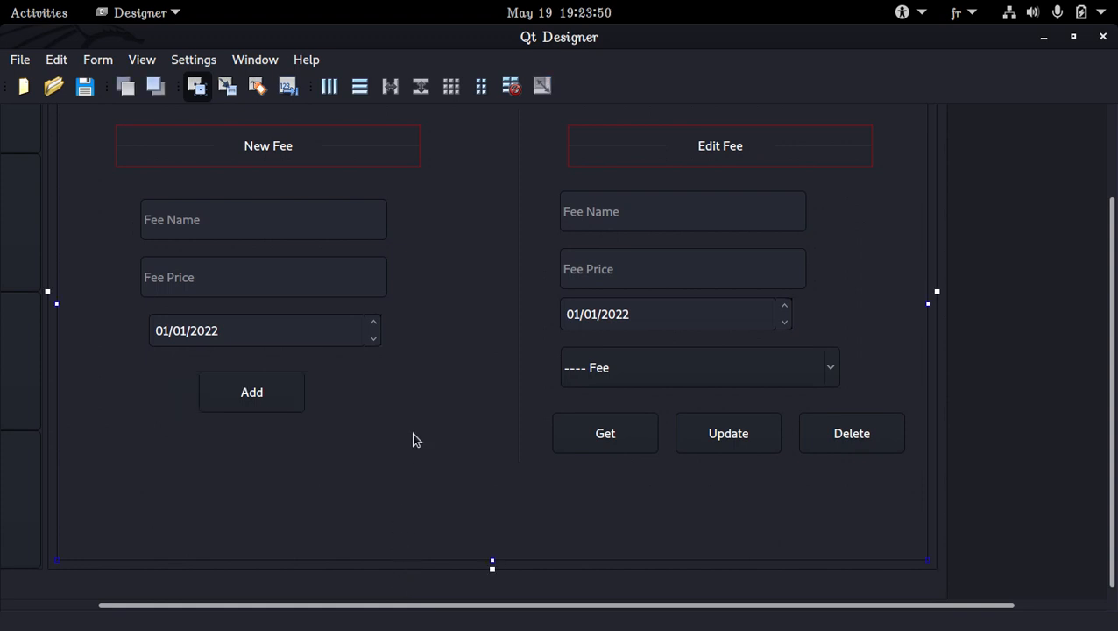
Lay out the New Fee area's Fee Name, Fee Price and date fields vertically as one group.
left_click(294, 391)
scroll(420, 403, "up", 3)
left_click(281, 361)
left_click(277, 399, "ctrl")
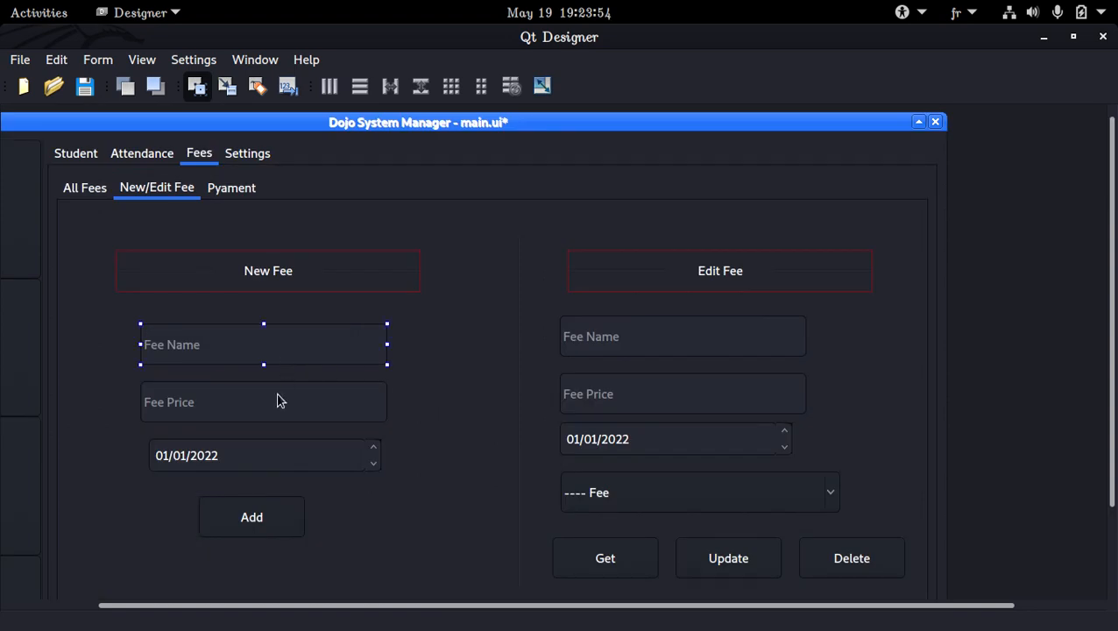
left_click(285, 460, "ctrl")
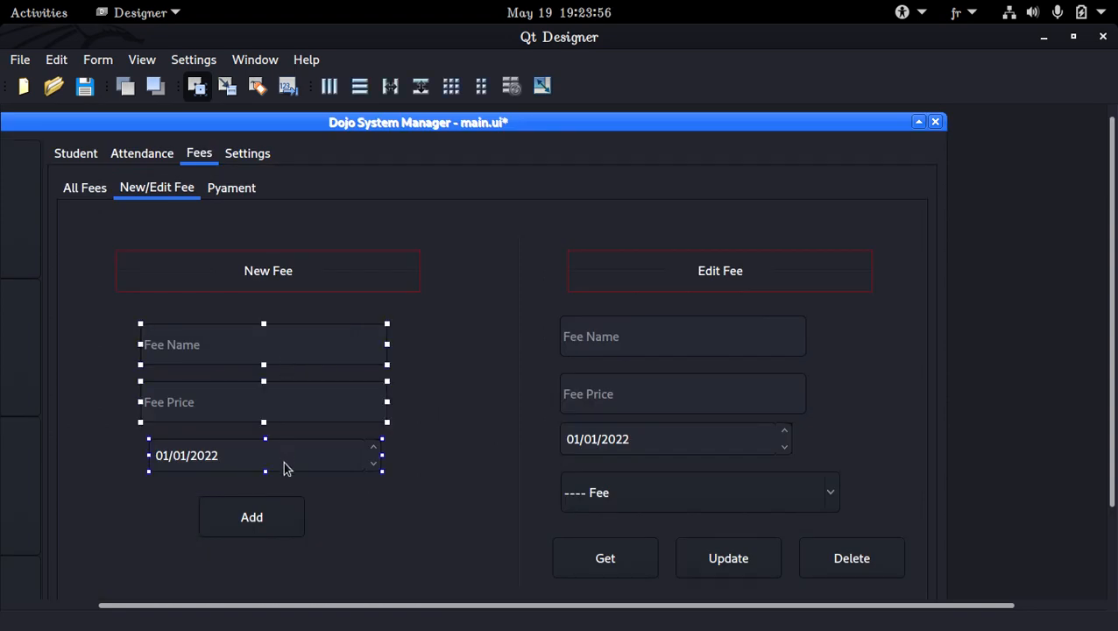
left_click(198, 61)
left_click(344, 336)
right_click(344, 336)
mouse_move(476, 570)
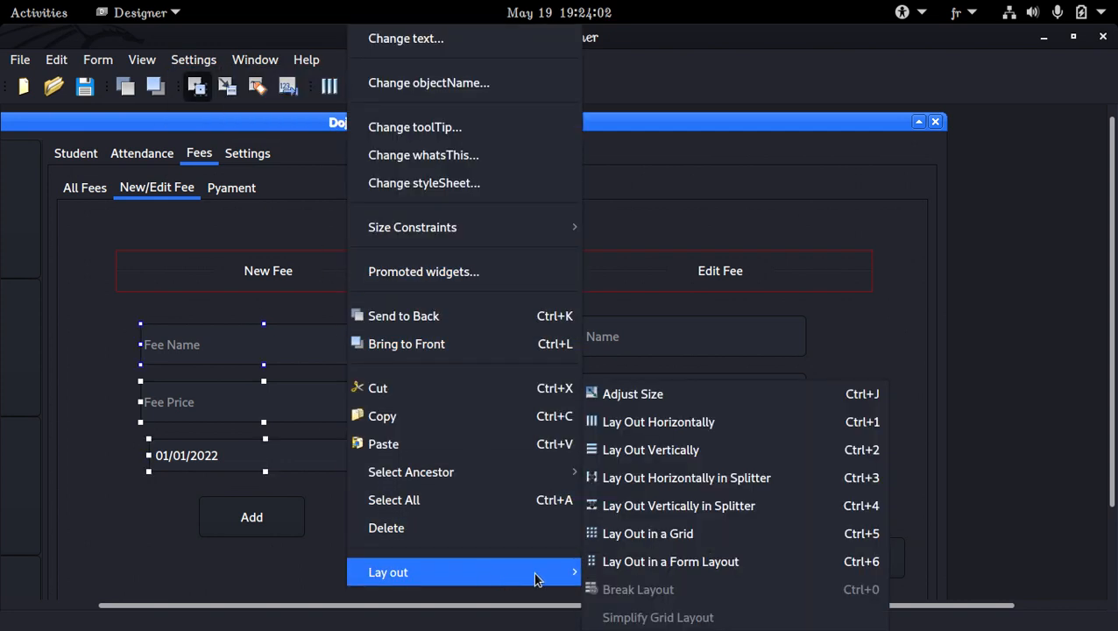
left_click(637, 452)
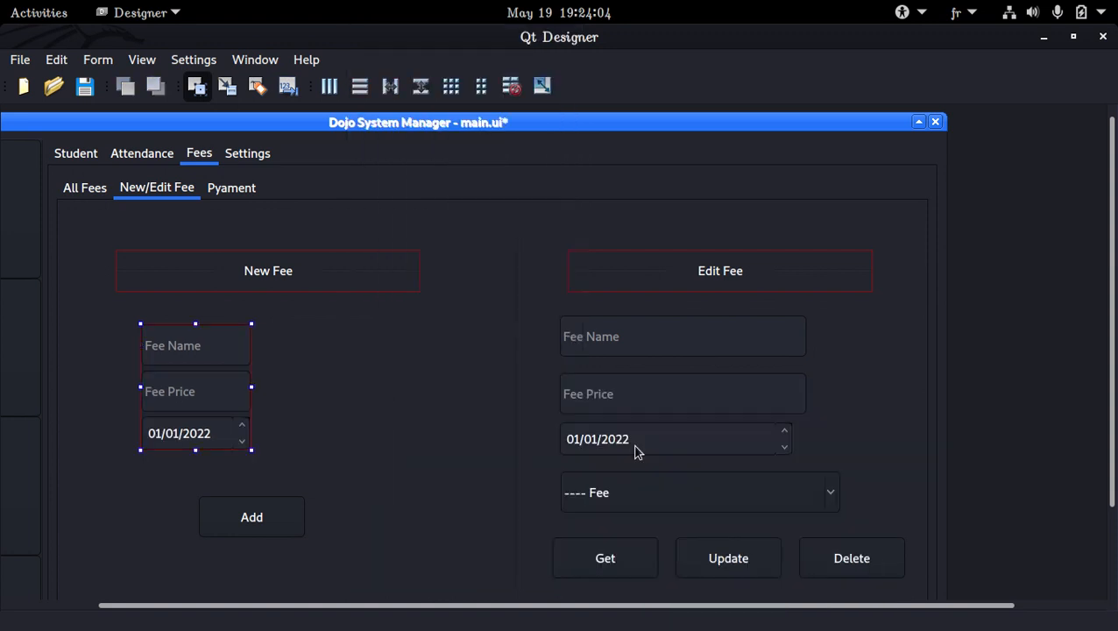
Lay out the Edit Fee area's Fee Name, Fee Price and date fields vertically as one group.
left_click(632, 343)
left_click(636, 398, "ctrl")
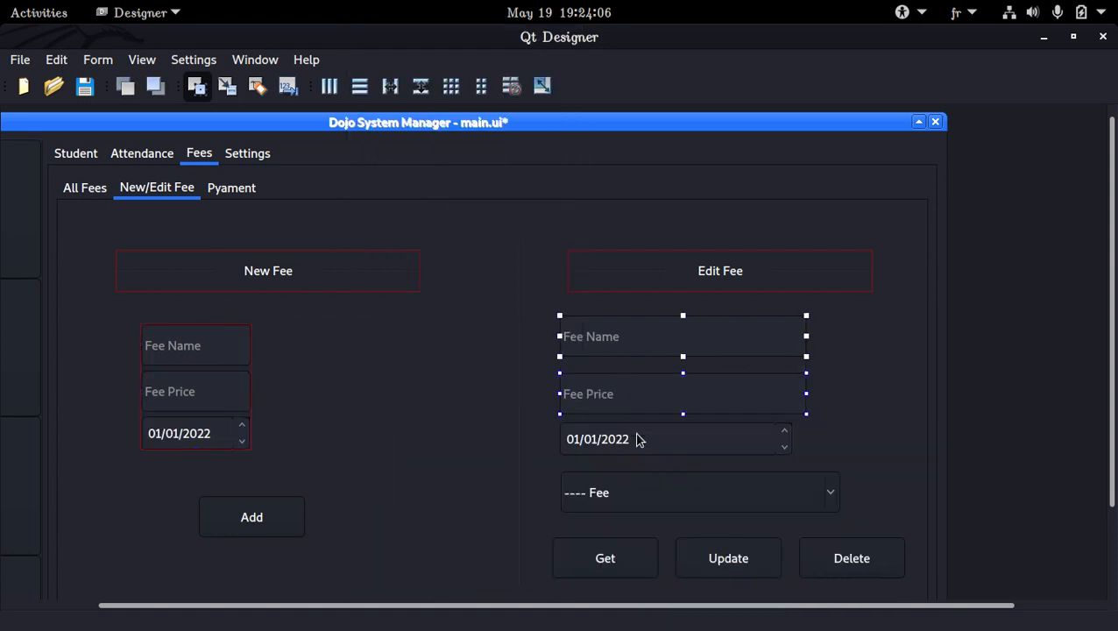
left_click(638, 440, "ctrl")
right_click(636, 441)
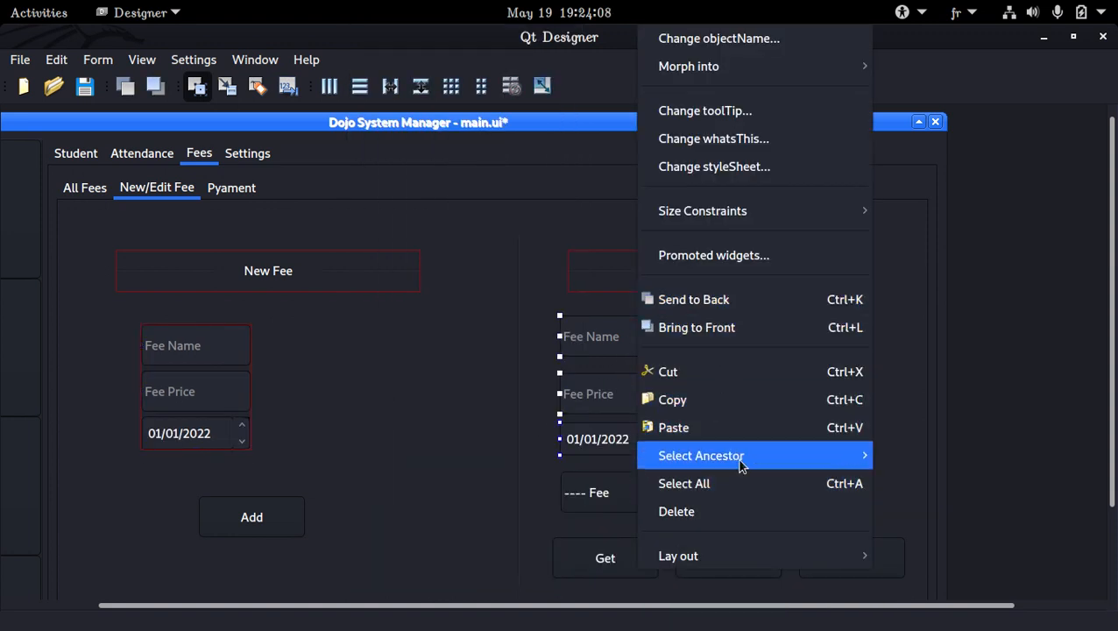
mouse_move(780, 565)
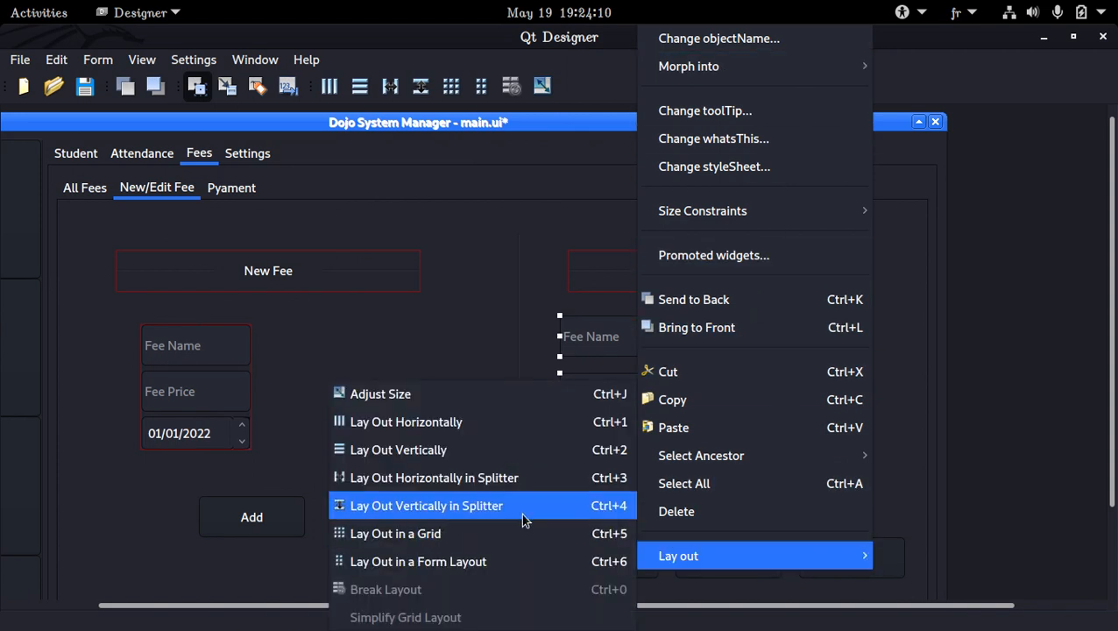
left_click(471, 450)
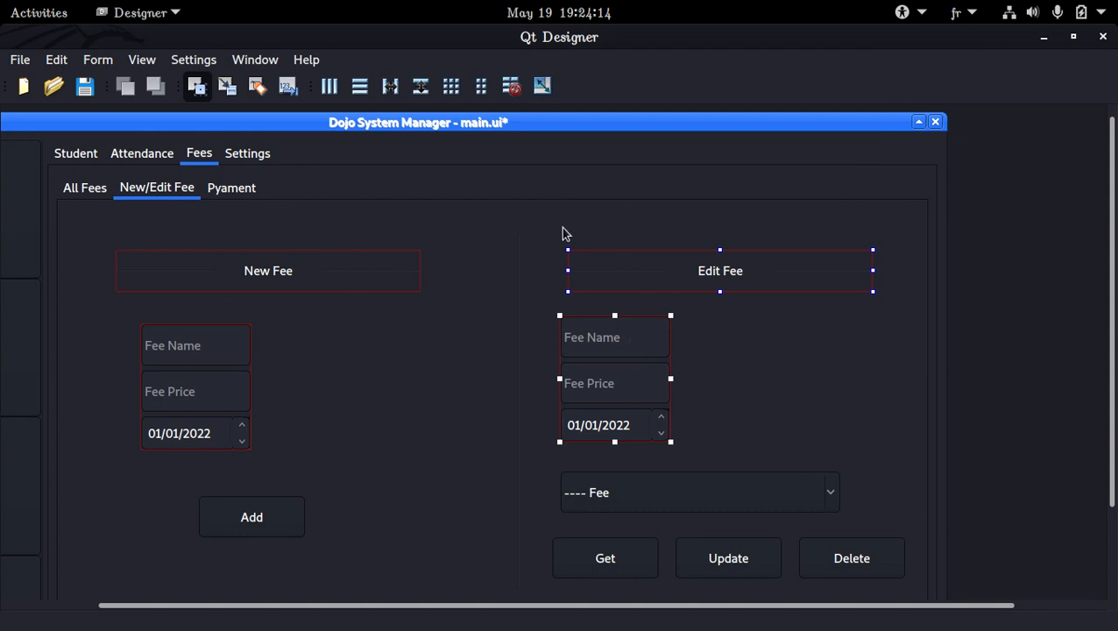
Combine the Edit Fee heading and its field group in a vertical layout.
right_click(624, 284)
mouse_move(689, 521)
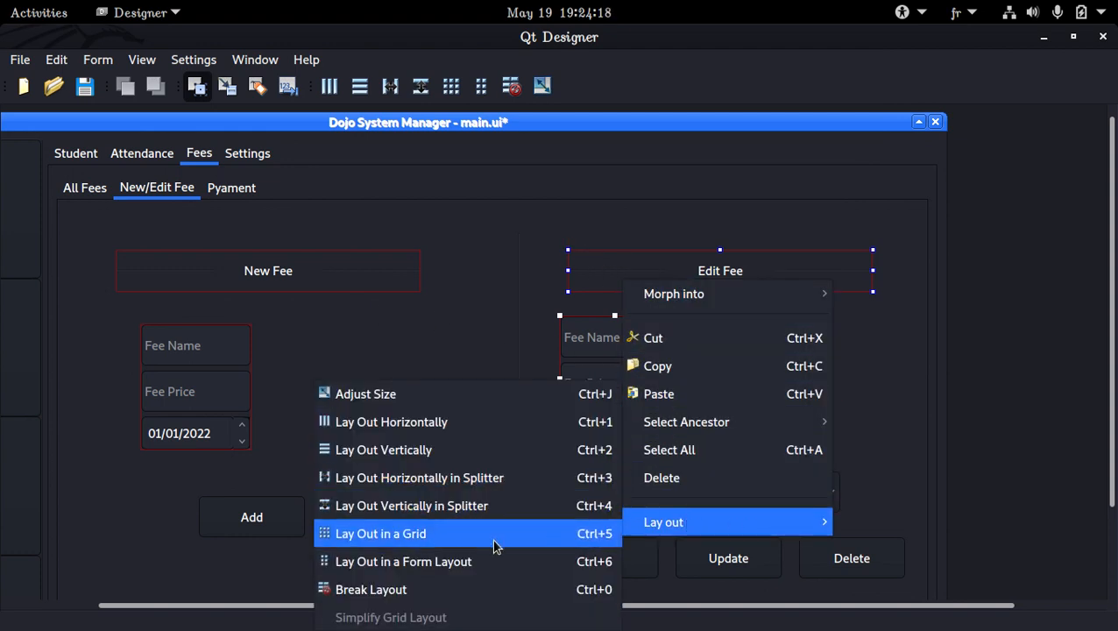
left_click(436, 452)
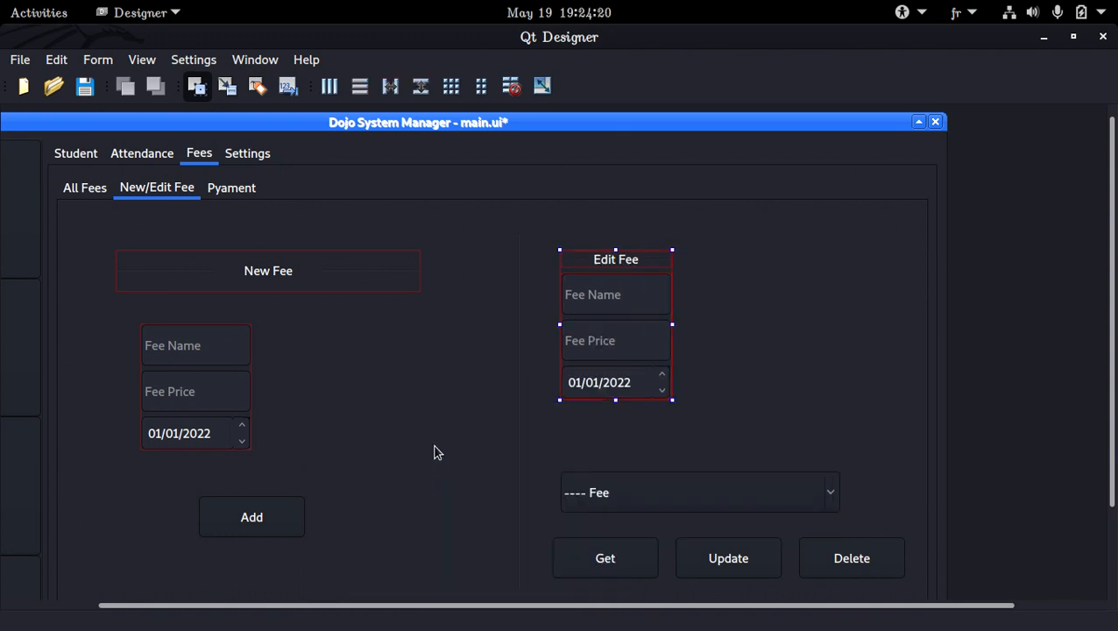
Combine the New Fee heading and its field group in a vertical layout.
left_click(214, 294)
left_click(236, 371, "ctrl")
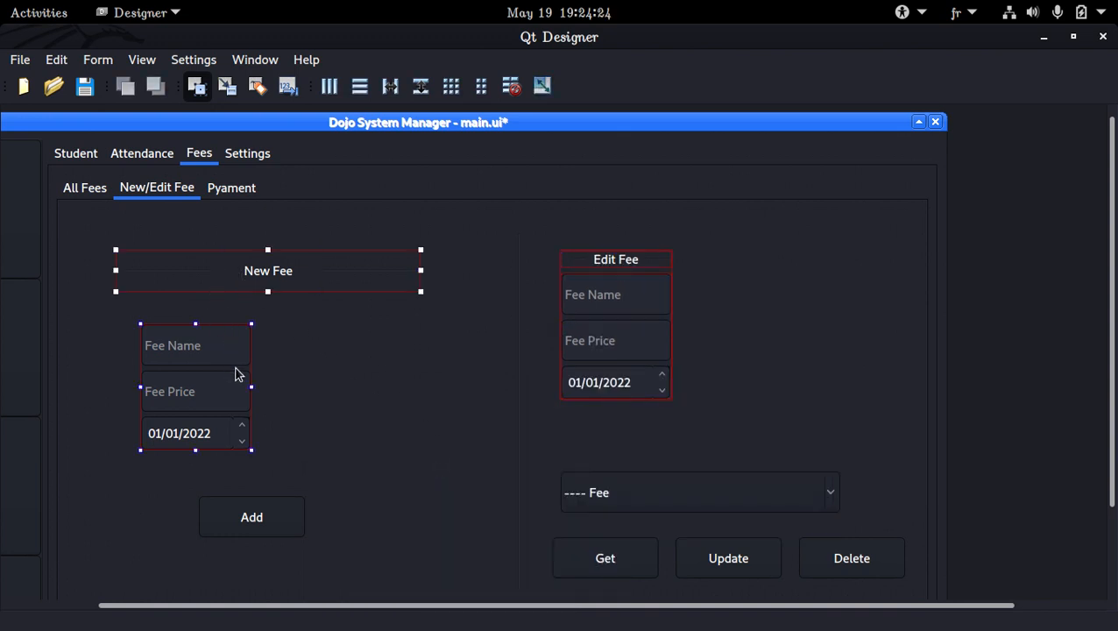
right_click(243, 371)
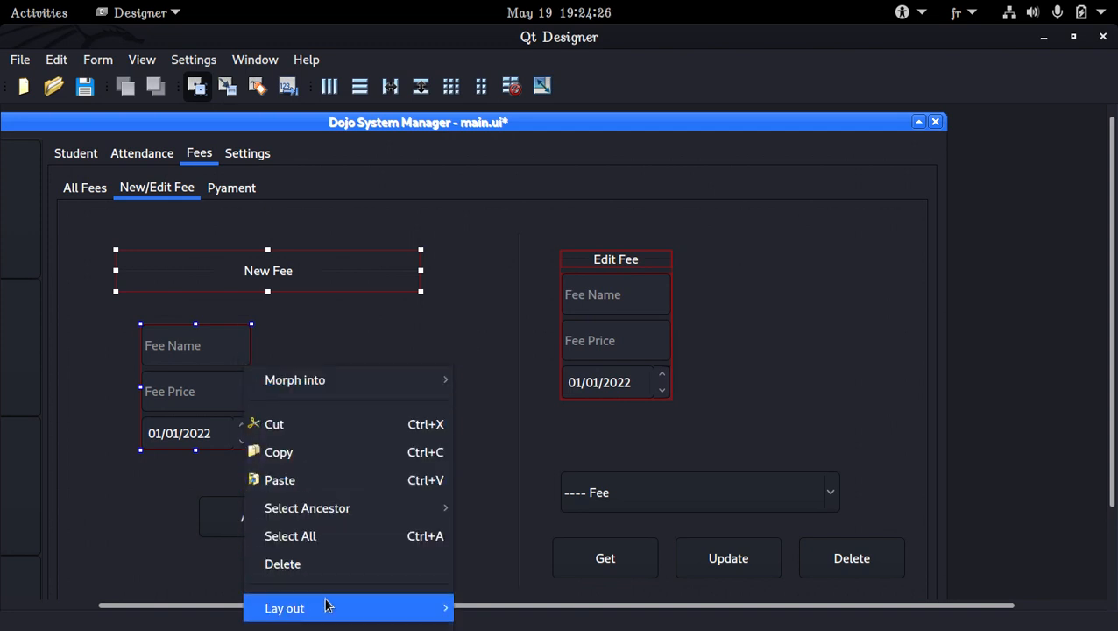
mouse_move(349, 606)
left_click(524, 451)
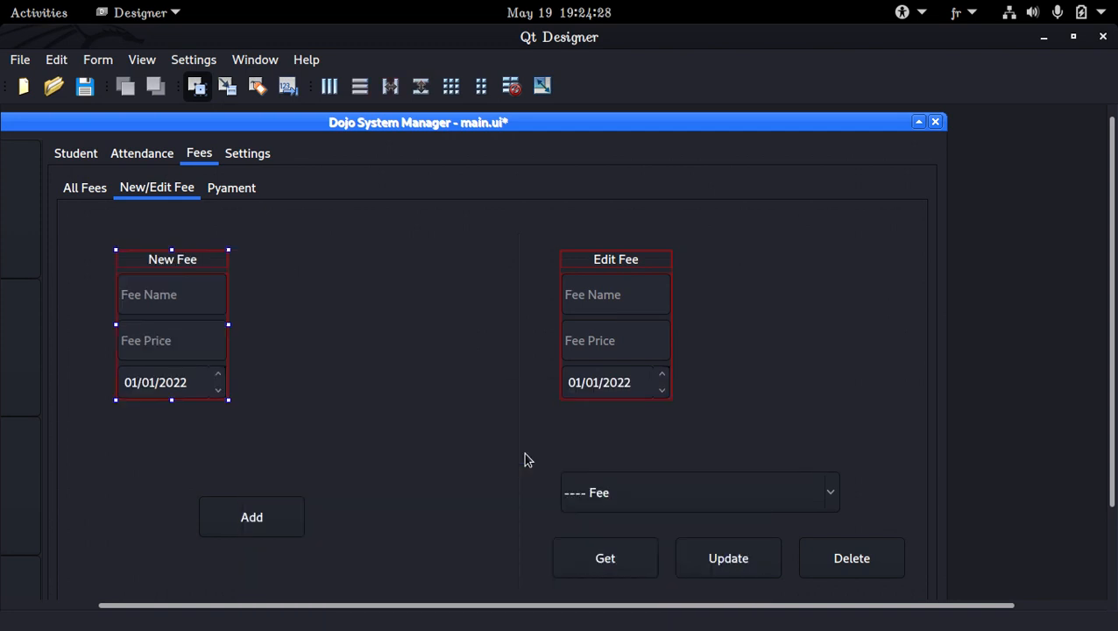
left_click(520, 337)
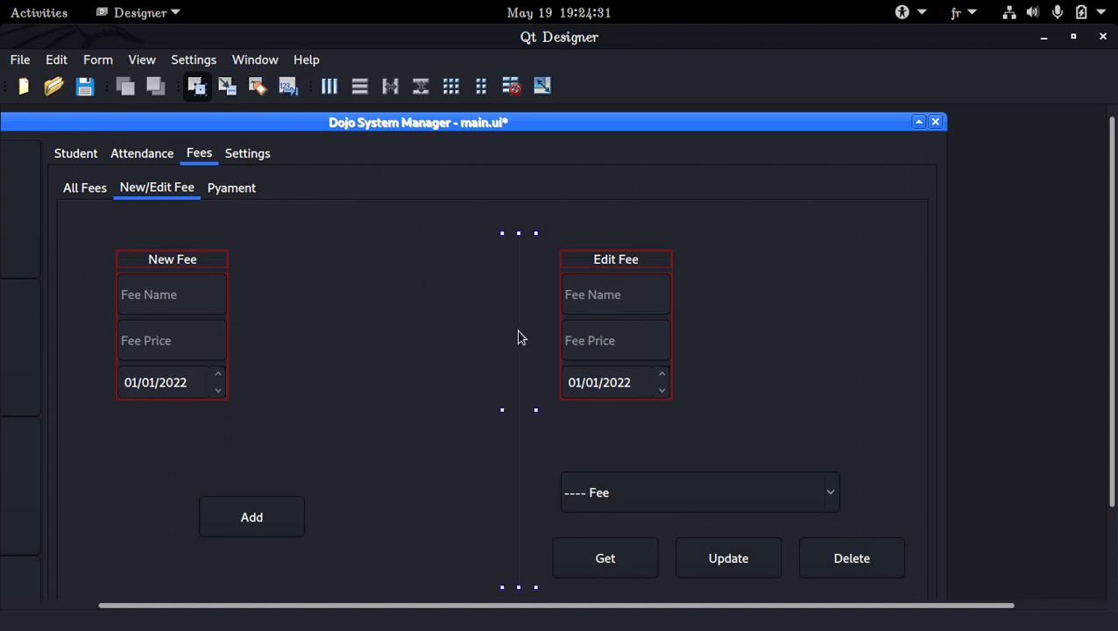
left_click(217, 321, "ctrl")
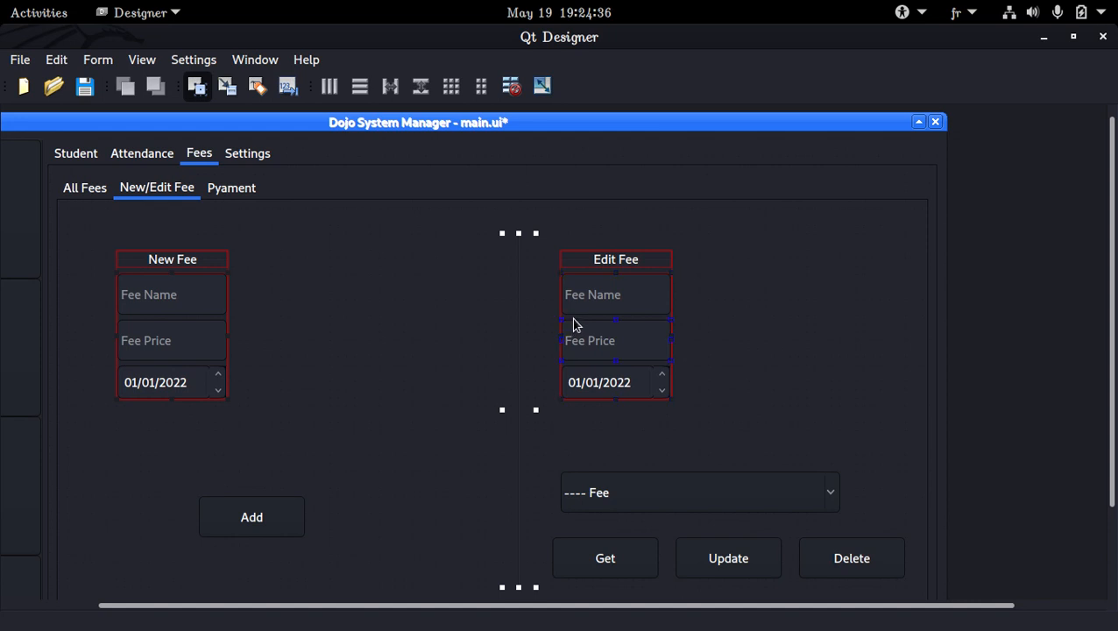
left_click(422, 319)
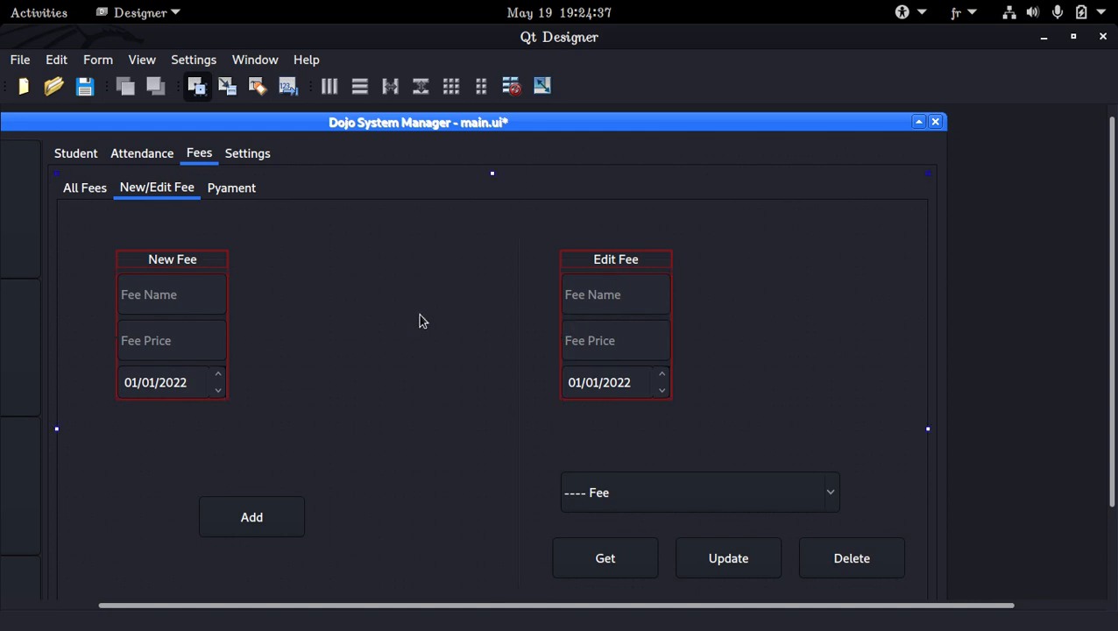
left_click(224, 277, "ctrl")
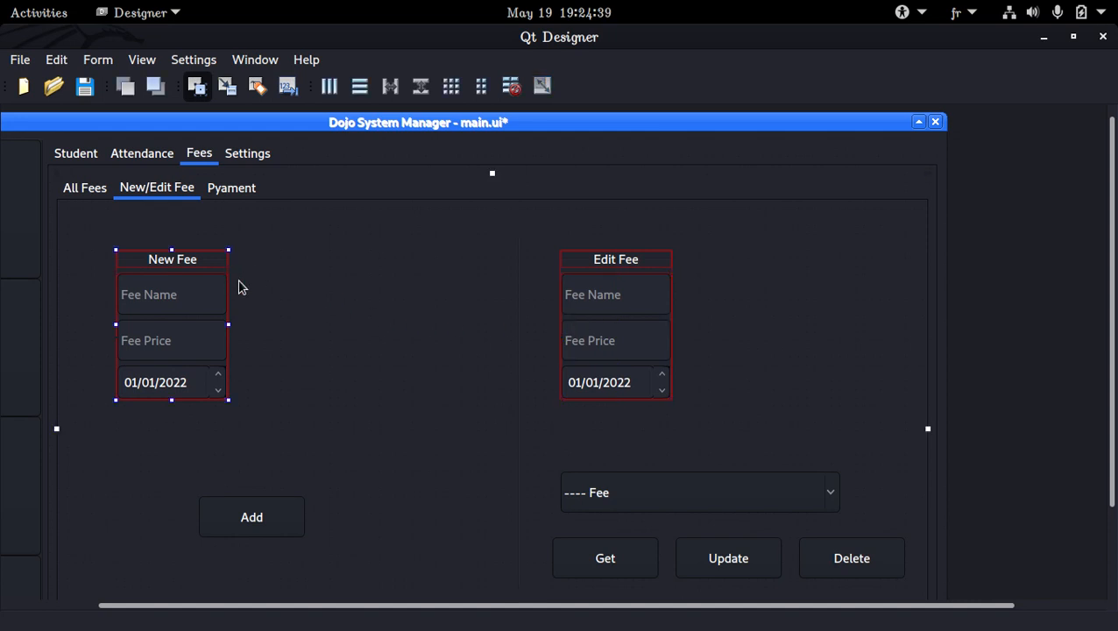
left_click(565, 277, "ctrl")
left_click(518, 315, "ctrl")
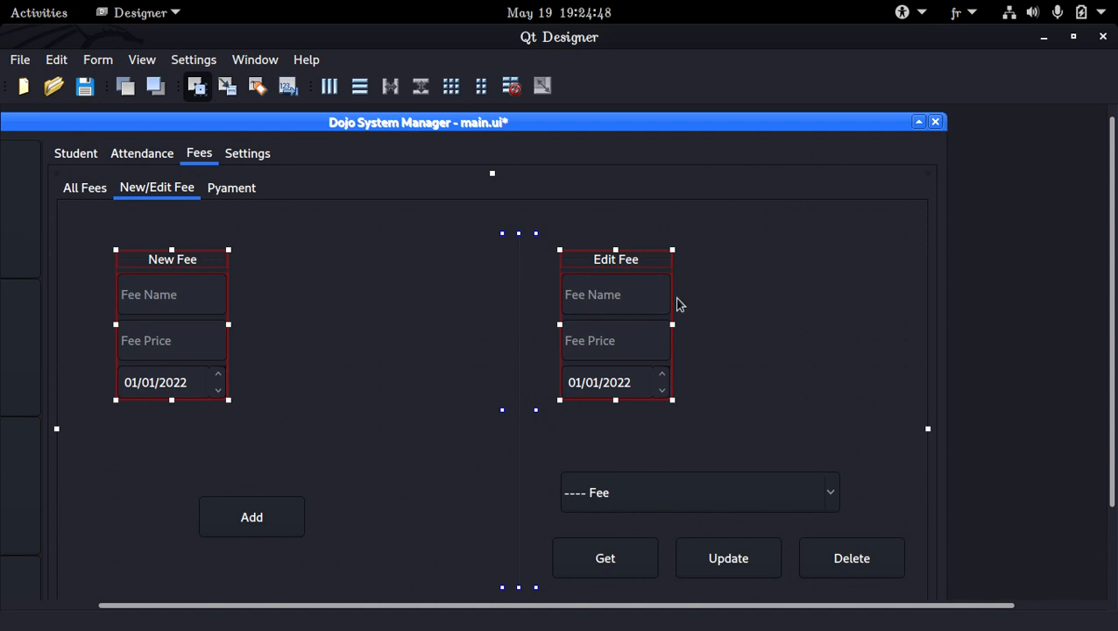
left_click(603, 298)
left_click(735, 340)
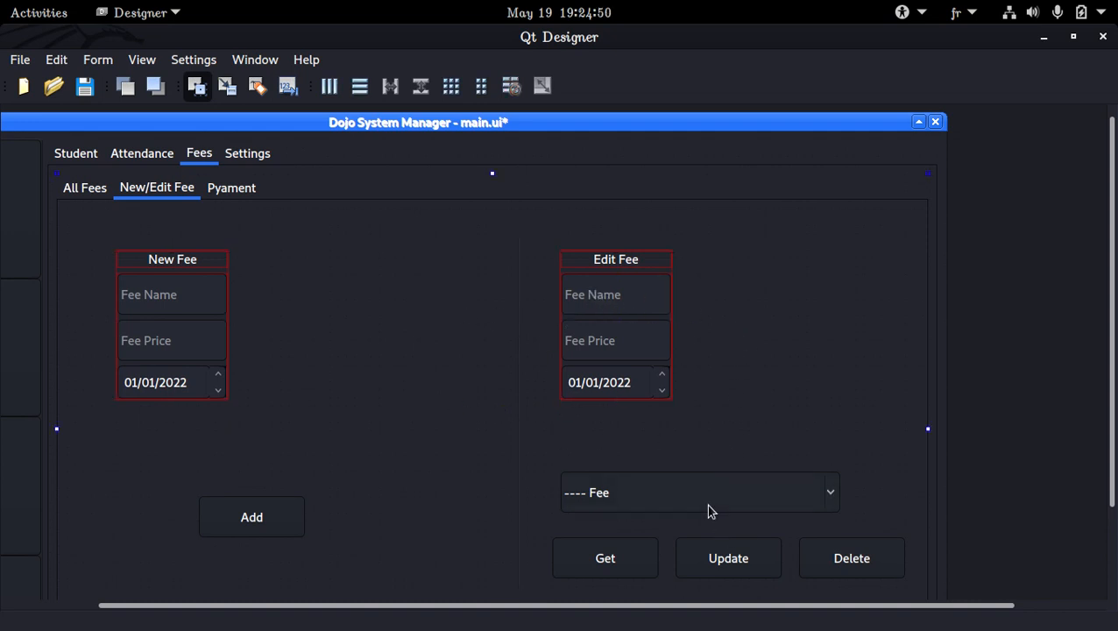
left_click(641, 366, "ctrl")
left_click(646, 371)
left_click(608, 278)
left_click(650, 508, "ctrl")
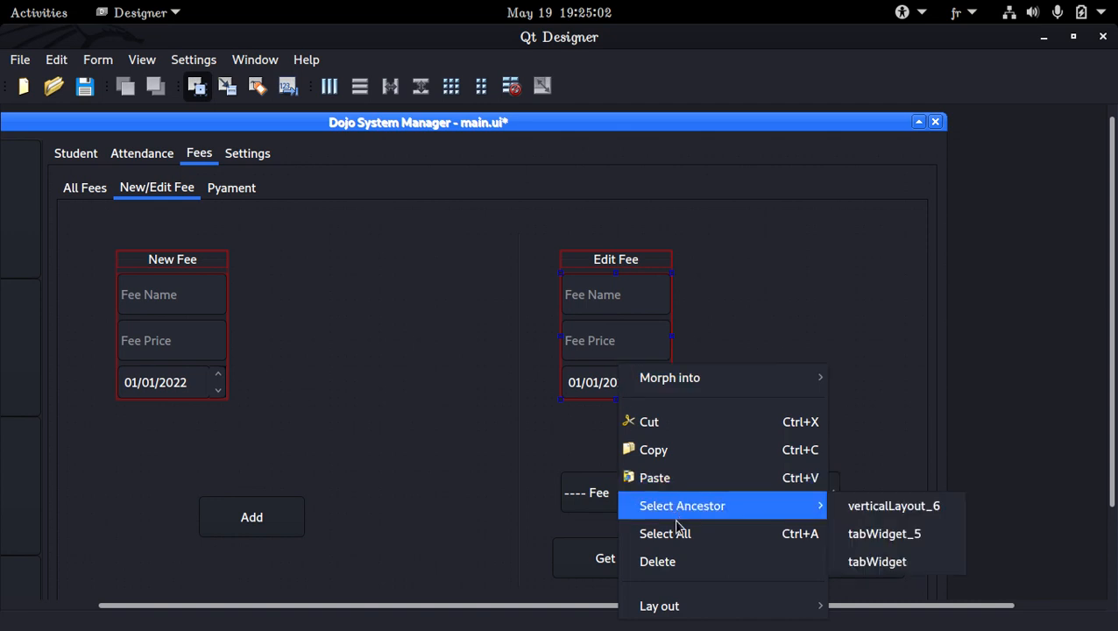
mouse_move(713, 604)
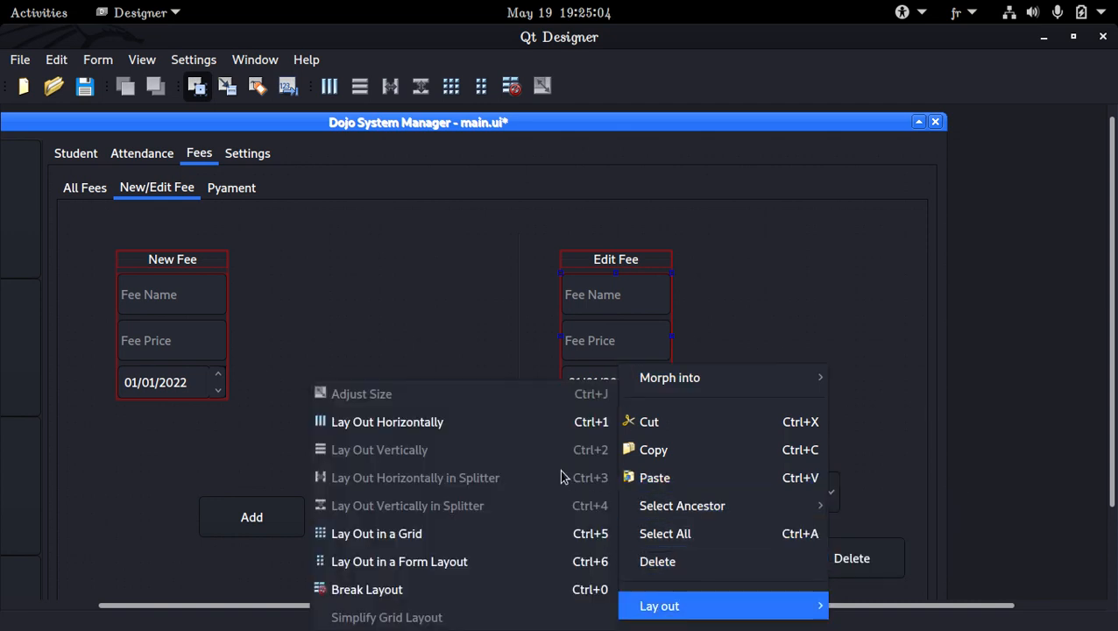
left_click(810, 566)
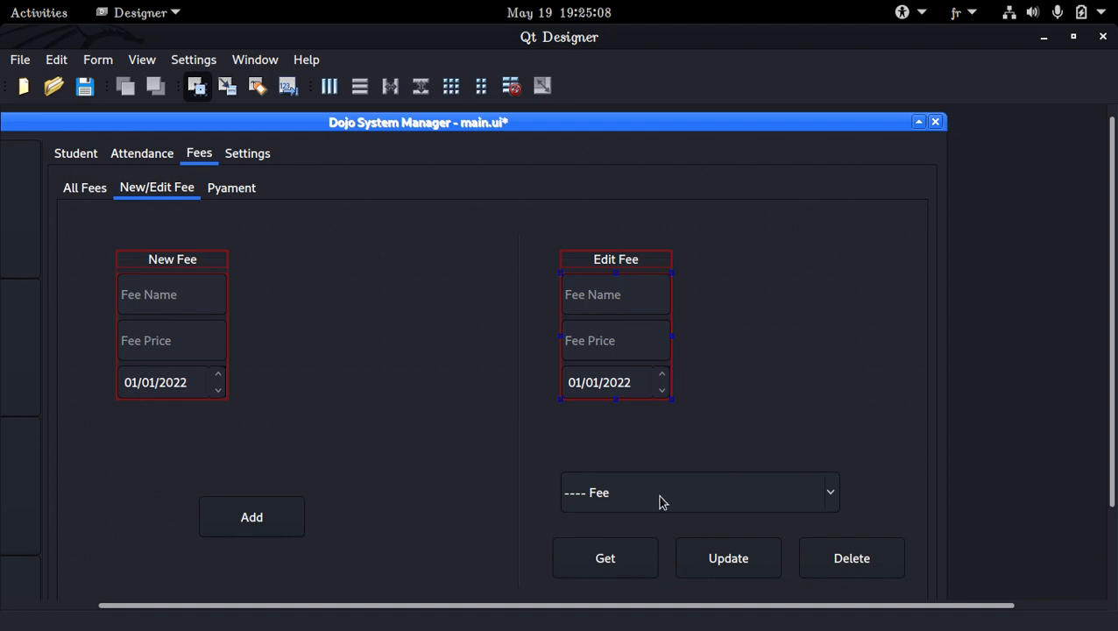
Combine the Edit Fee group and the Fee combo box in a vertical layout.
left_click(651, 277)
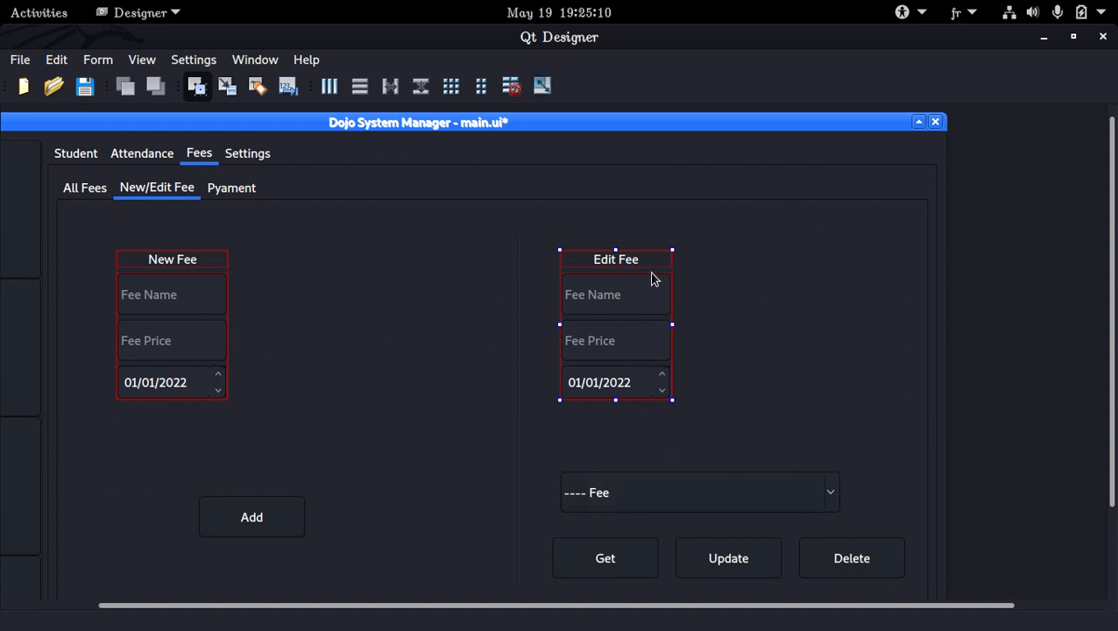
left_click(671, 486, "ctrl")
right_click(671, 486)
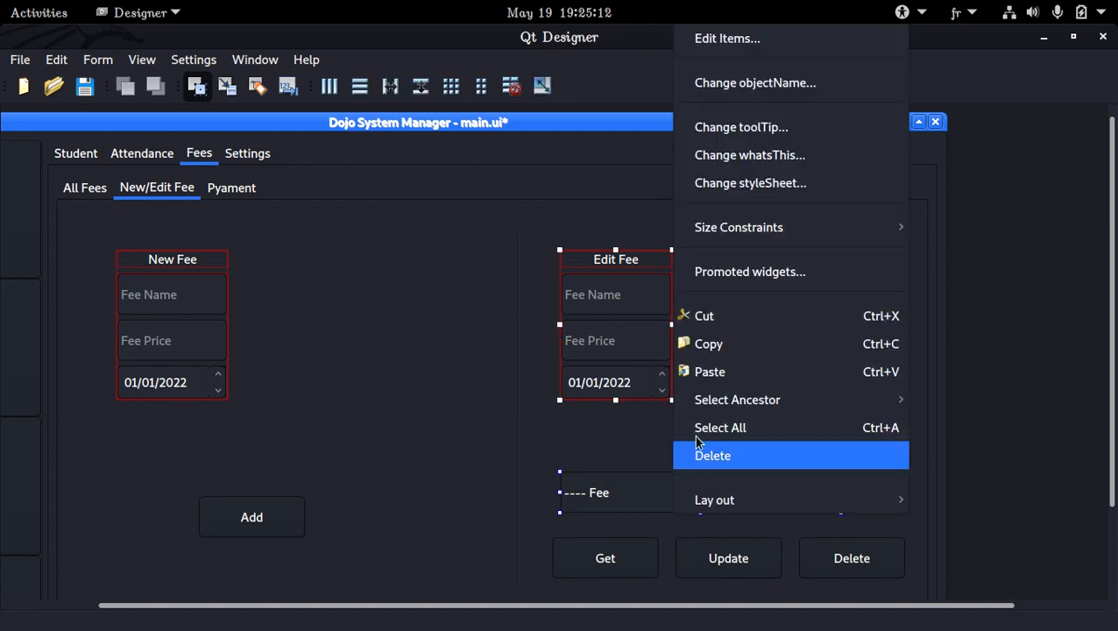
mouse_move(715, 493)
left_click(563, 438)
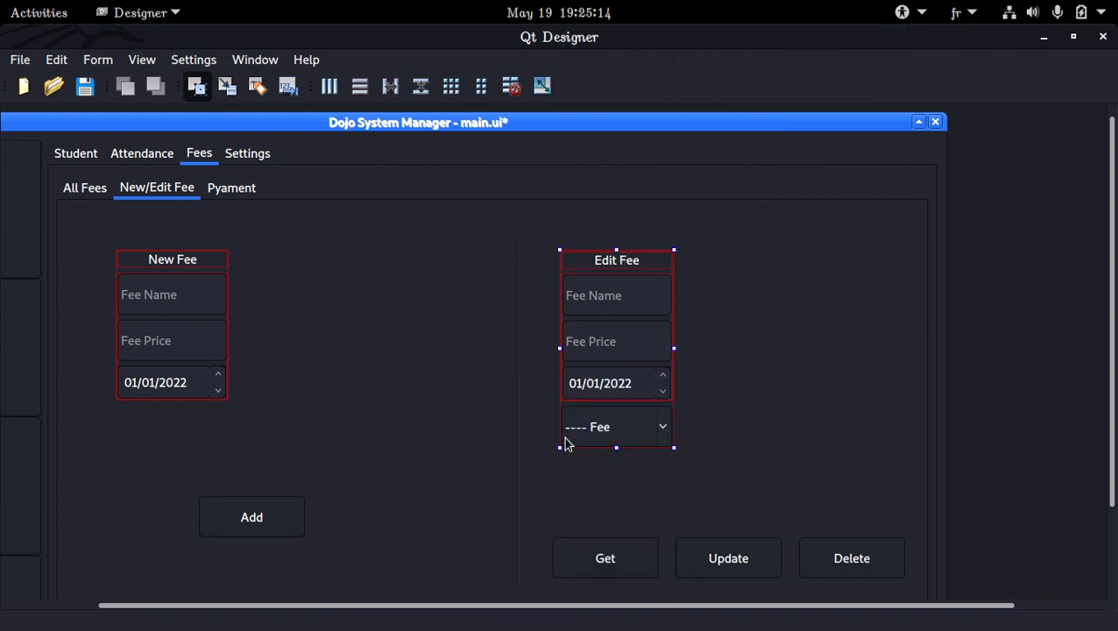
Lay out the Get, Update and Delete buttons horizontally in one row.
left_click(610, 550)
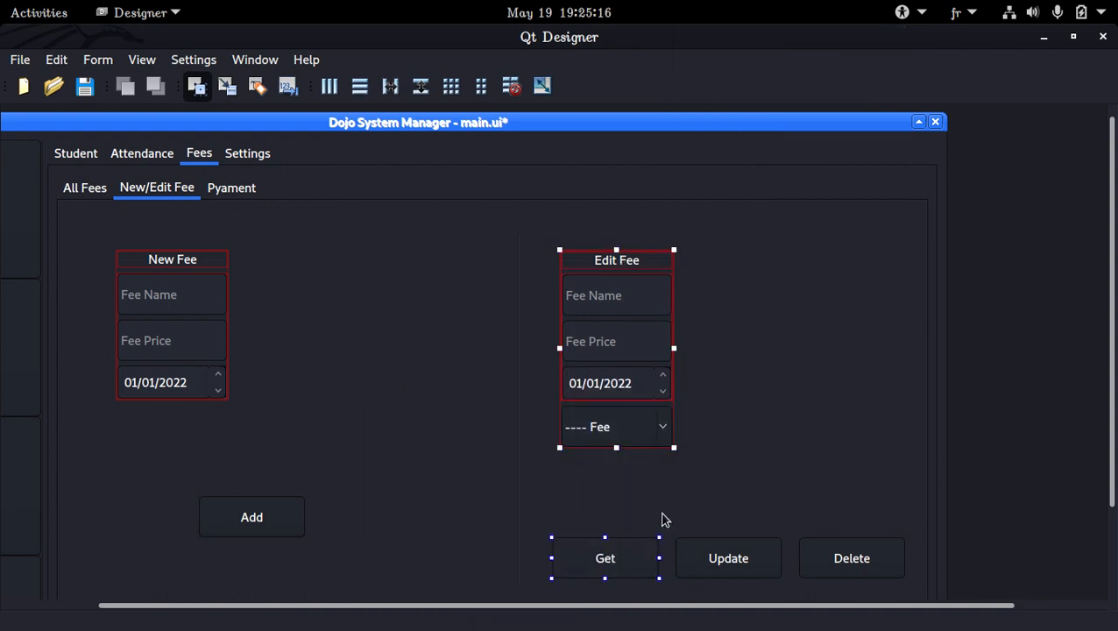
left_click(664, 518)
left_click(643, 565)
left_click(721, 559, "ctrl")
left_click(841, 554, "ctrl")
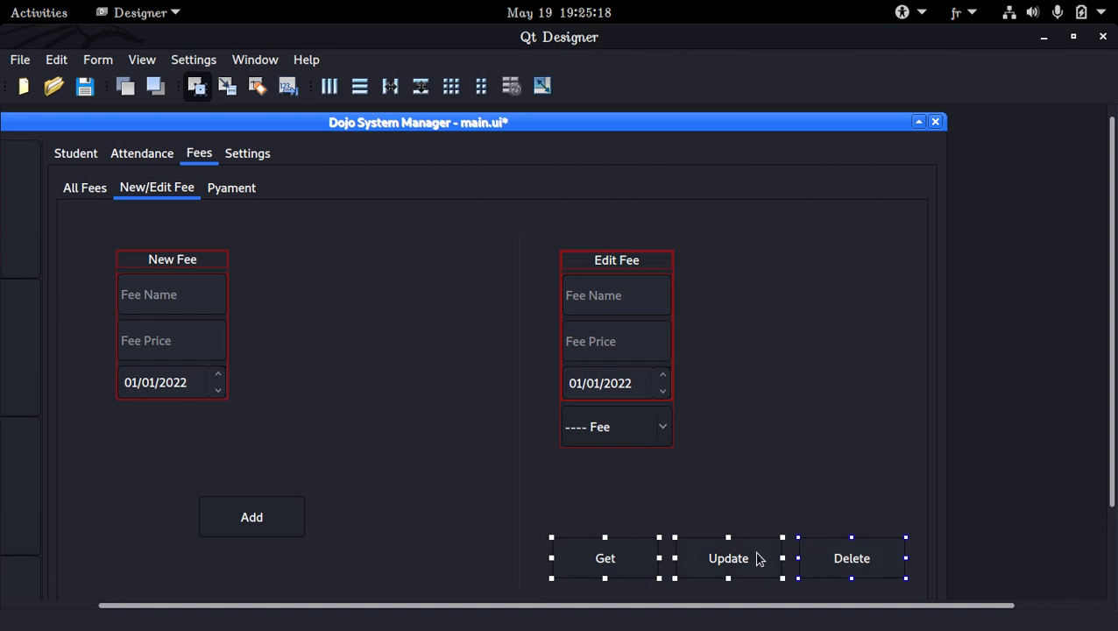
right_click(760, 559)
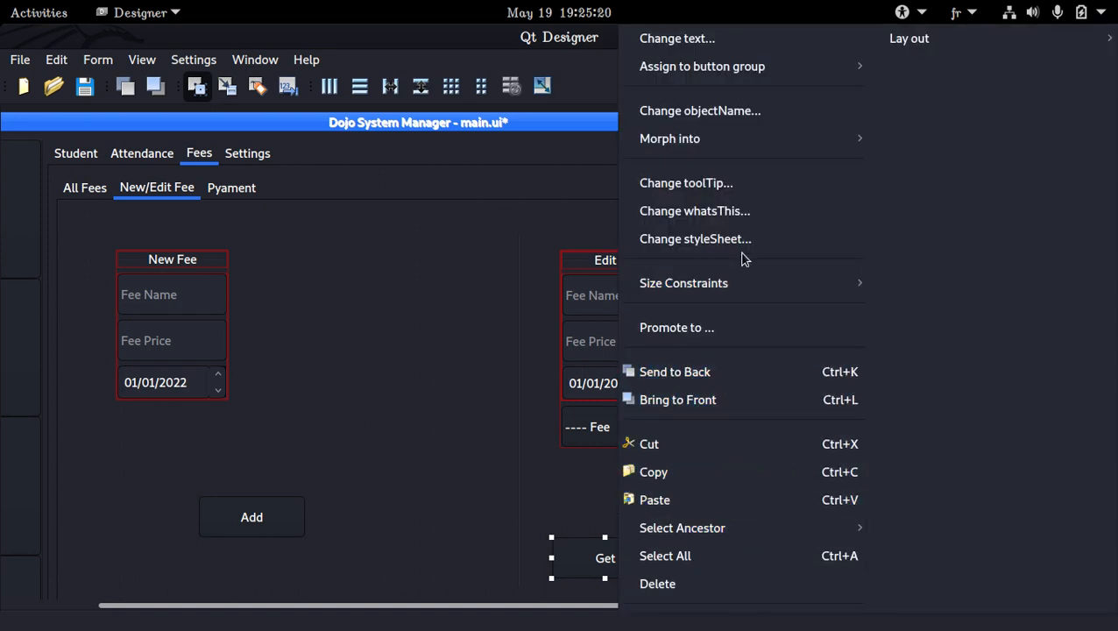
mouse_move(900, 40)
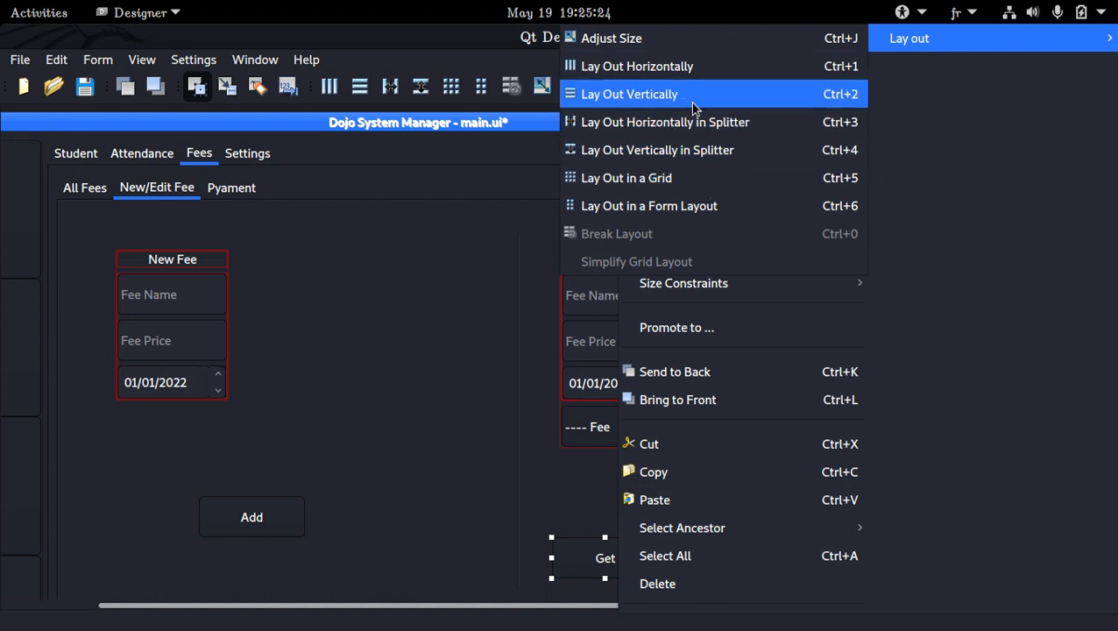
left_click(682, 67)
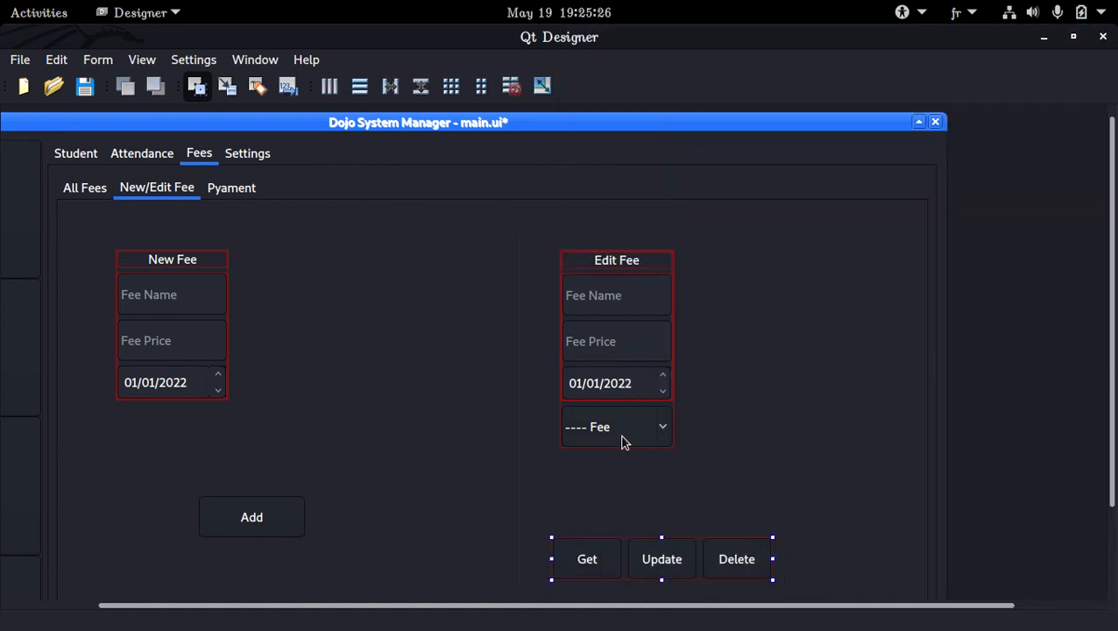
Combine the Edit Fee group and its Get, Update, Delete button row in a vertical layout.
left_click(626, 410, "ctrl")
right_click(626, 410)
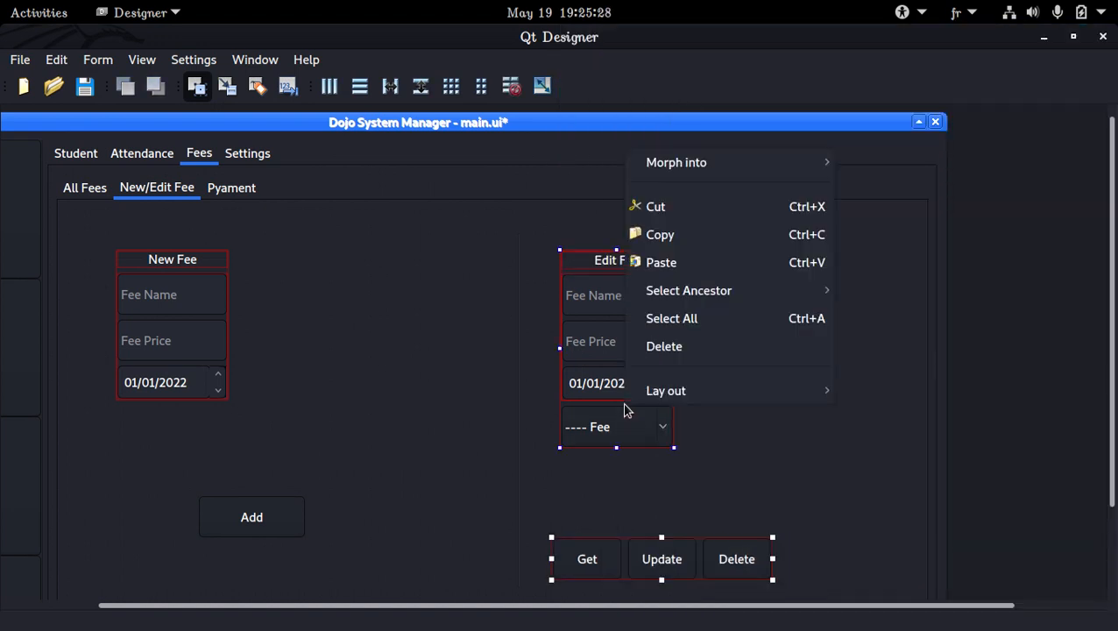
mouse_move(718, 389)
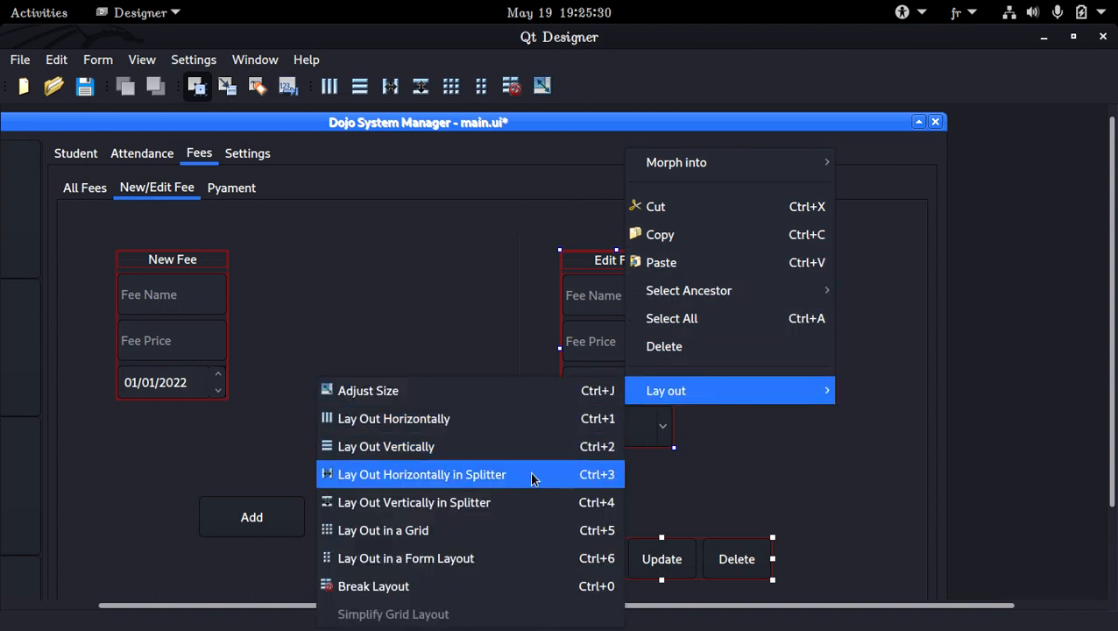
left_click(495, 453)
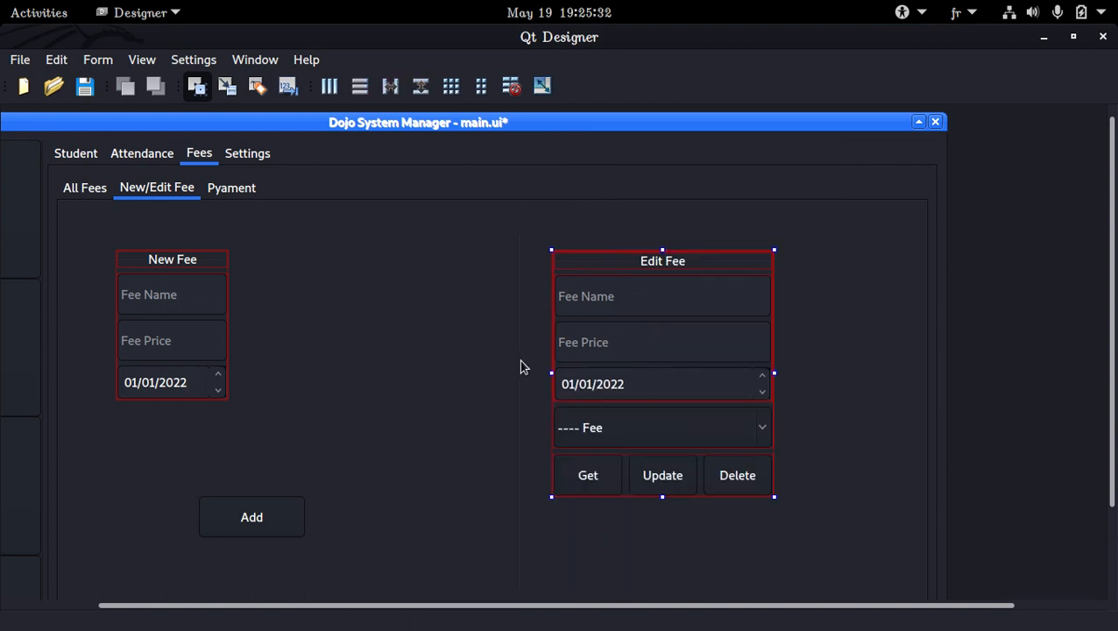
Combine the New Fee group and the Add button in a vertical layout.
left_click(250, 501)
left_click(205, 364, "ctrl")
left_click(192, 277, "ctrl")
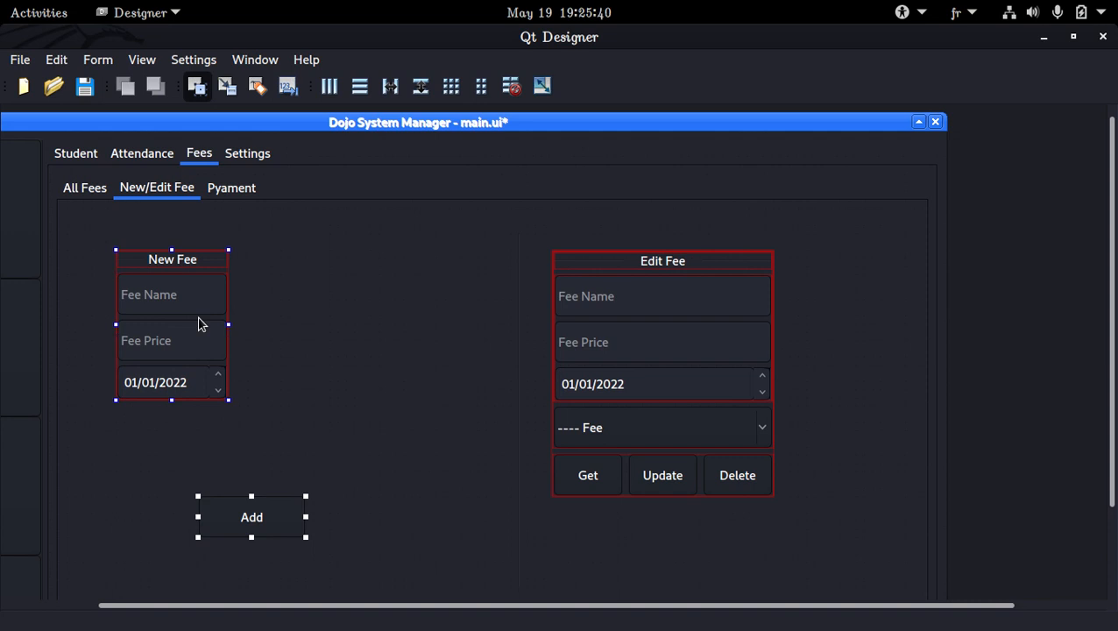
right_click(256, 514)
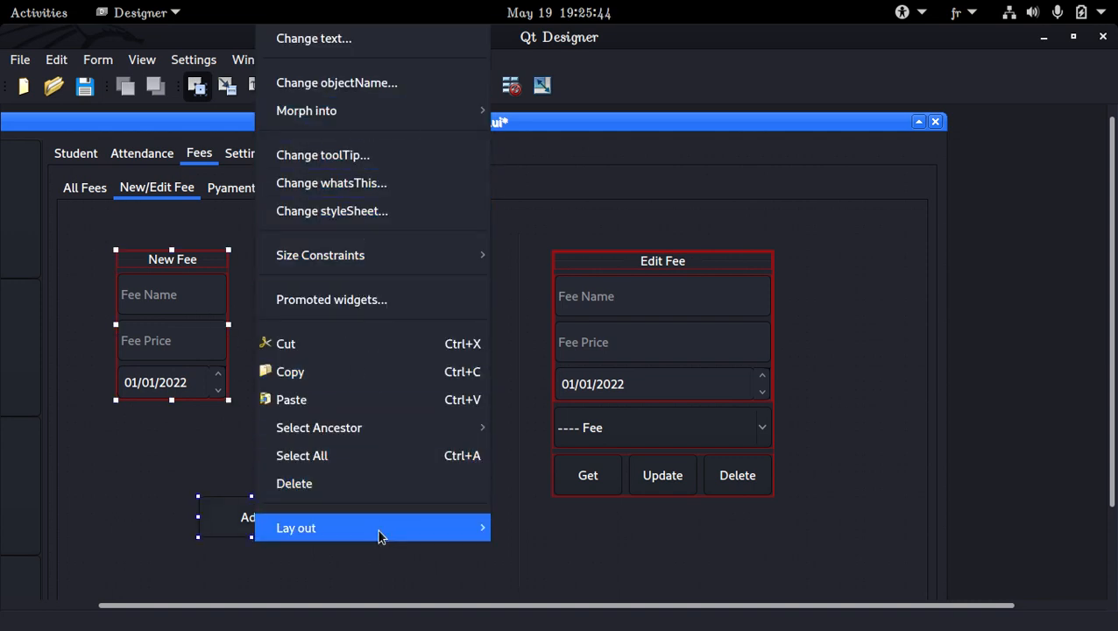
mouse_move(382, 530)
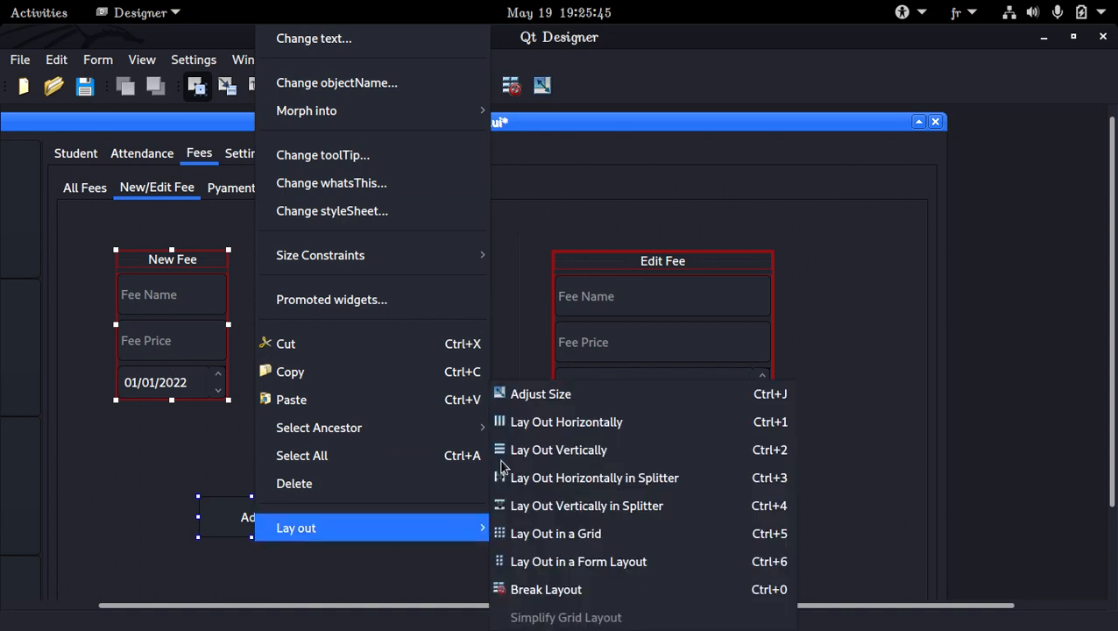
left_click(547, 450)
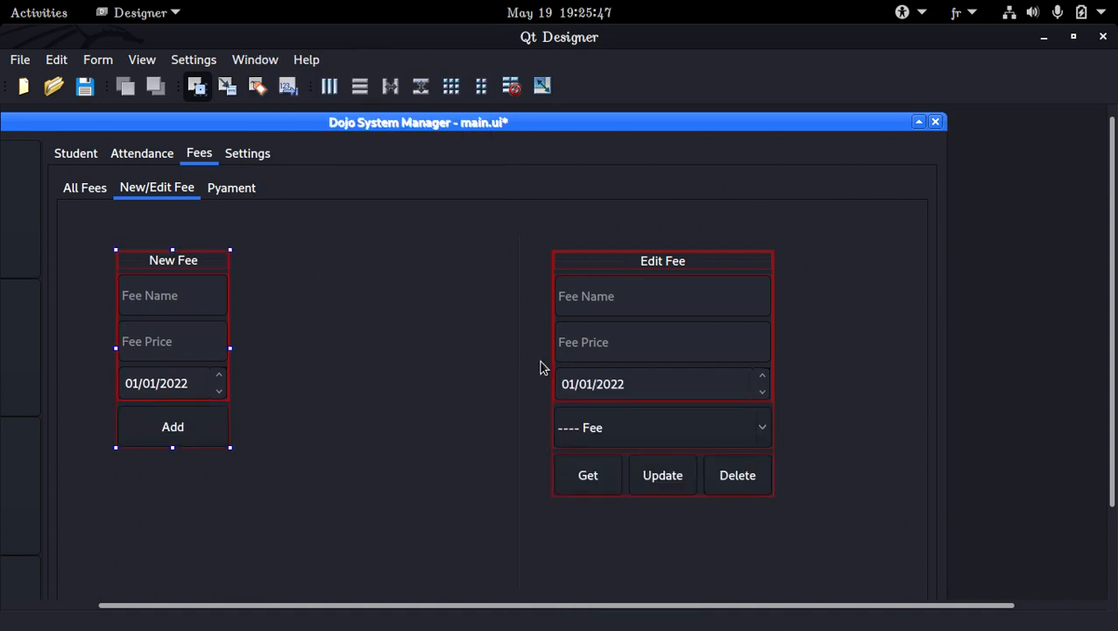
Lay out the New Fee group, the vertical separator line and the Edit Fee group horizontally.
left_click(520, 292)
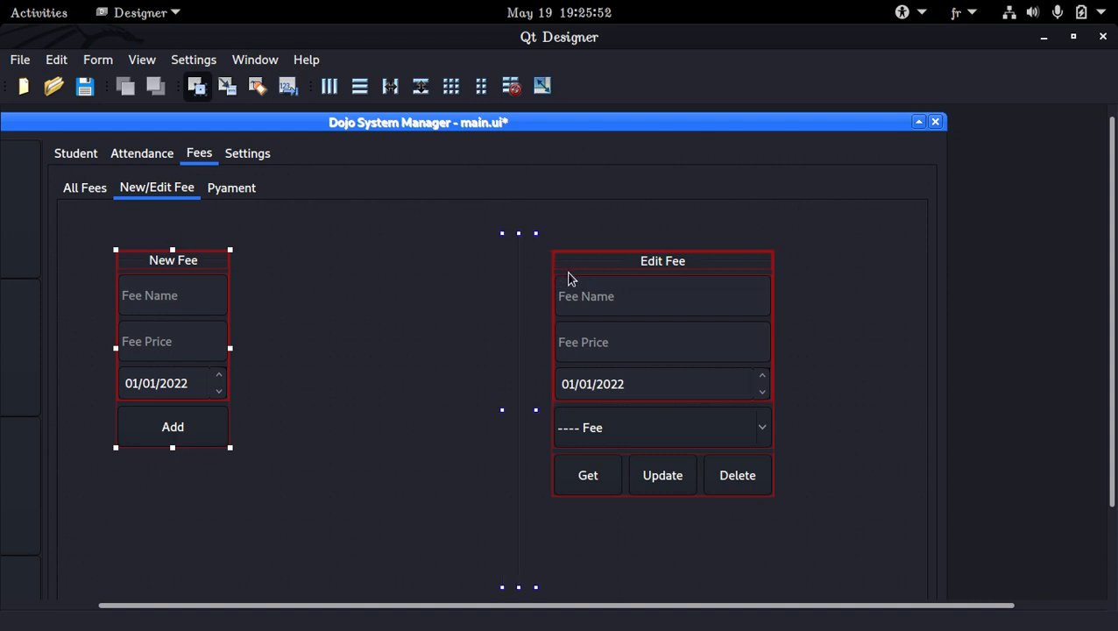
left_click(566, 457, "ctrl")
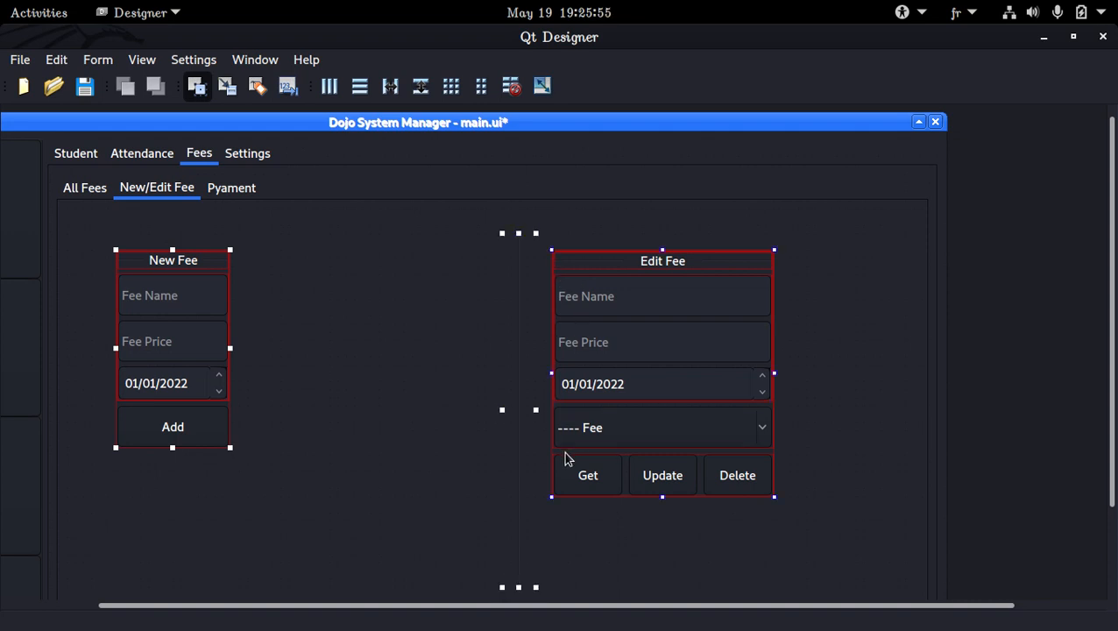
right_click(518, 409)
mouse_move(715, 454)
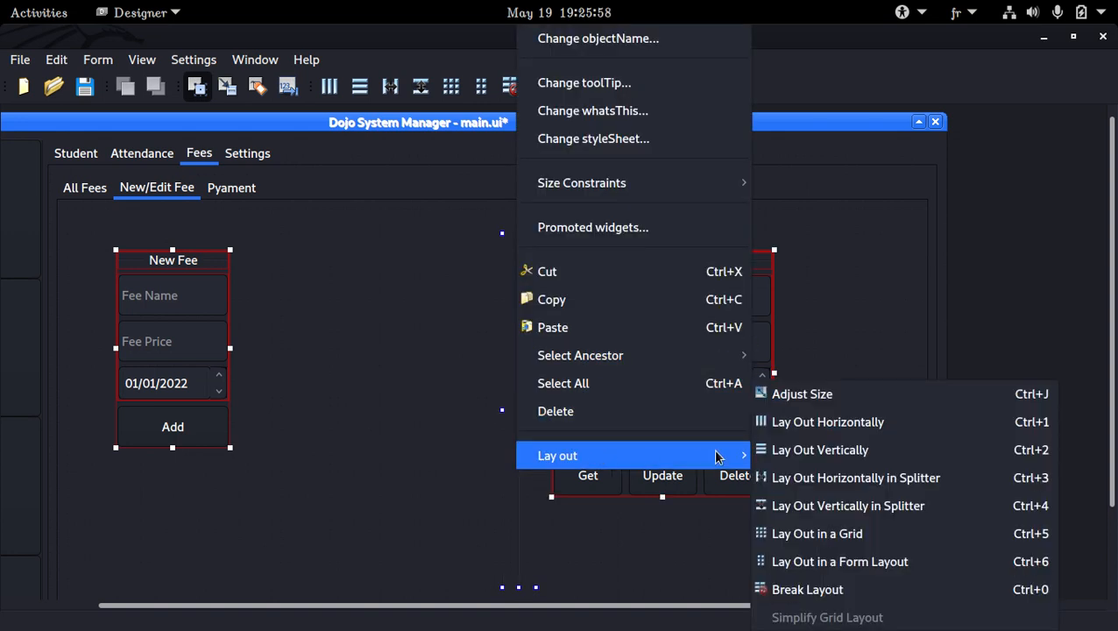
left_click(791, 422)
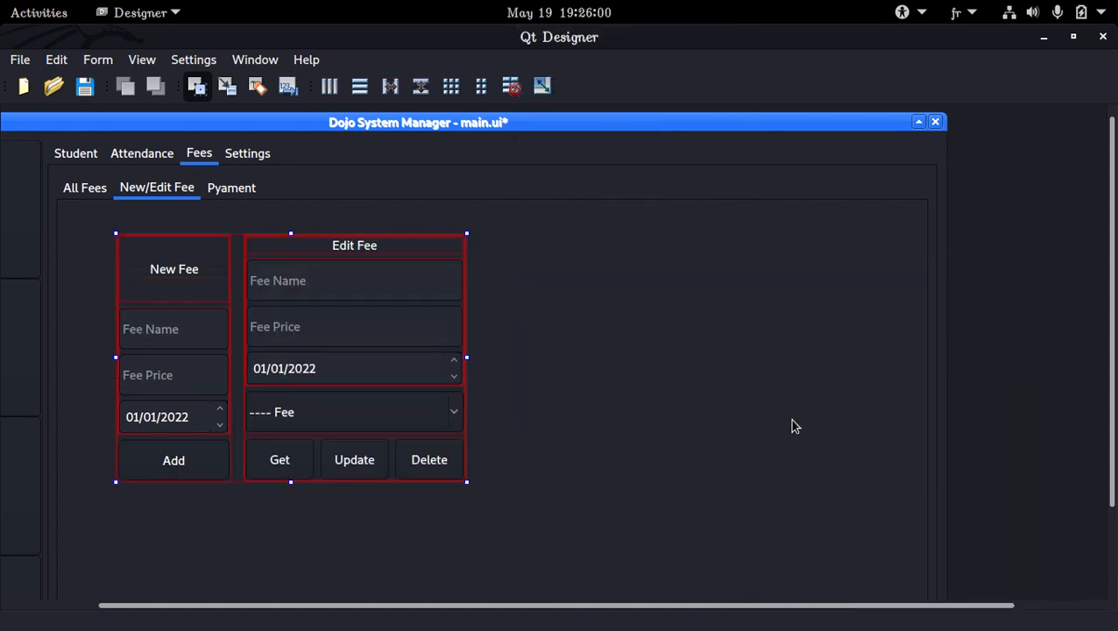
Apply a grid layout to the whole New/Edit Fee page and save the form.
right_click(721, 344)
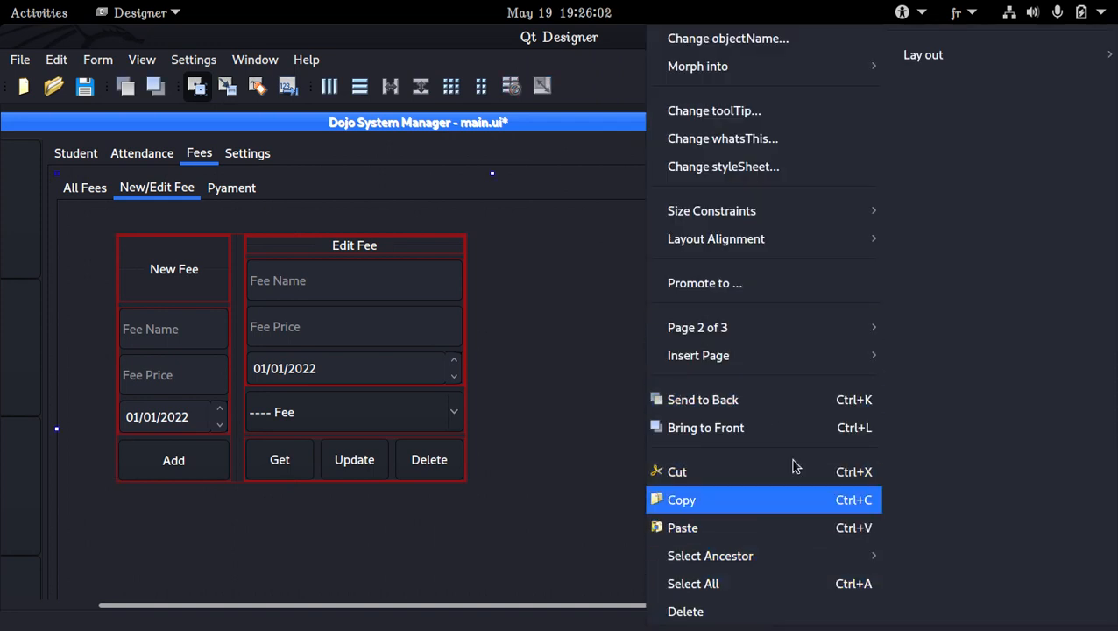
mouse_move(916, 55)
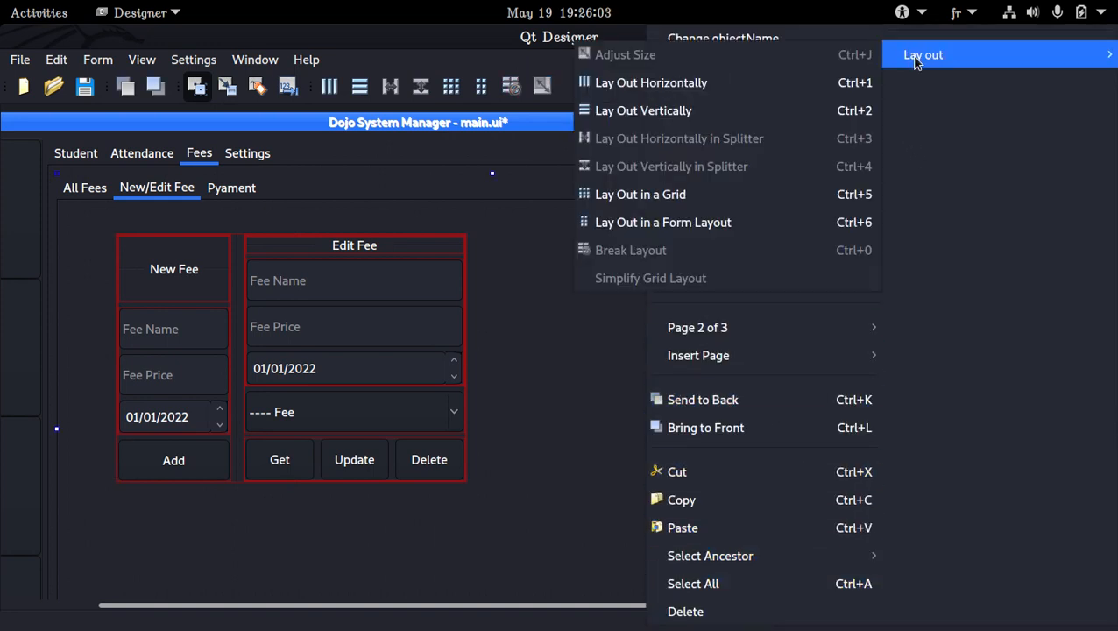
left_click(725, 188)
scroll(366, 296, "down", 3)
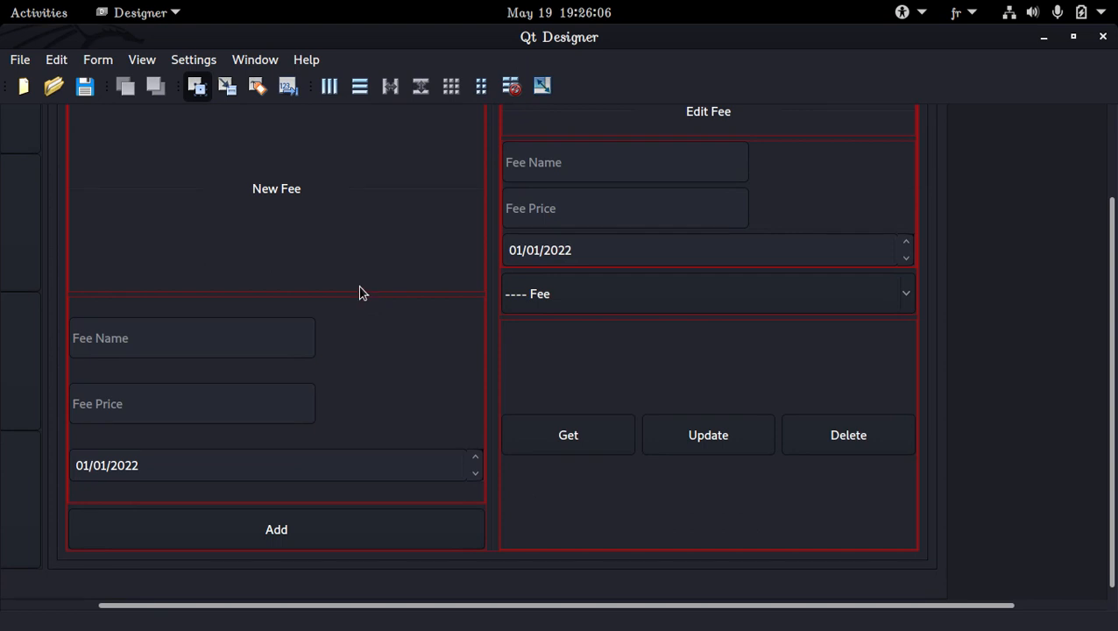
key("ctrl+s")
scroll(351, 248, "up", 3)
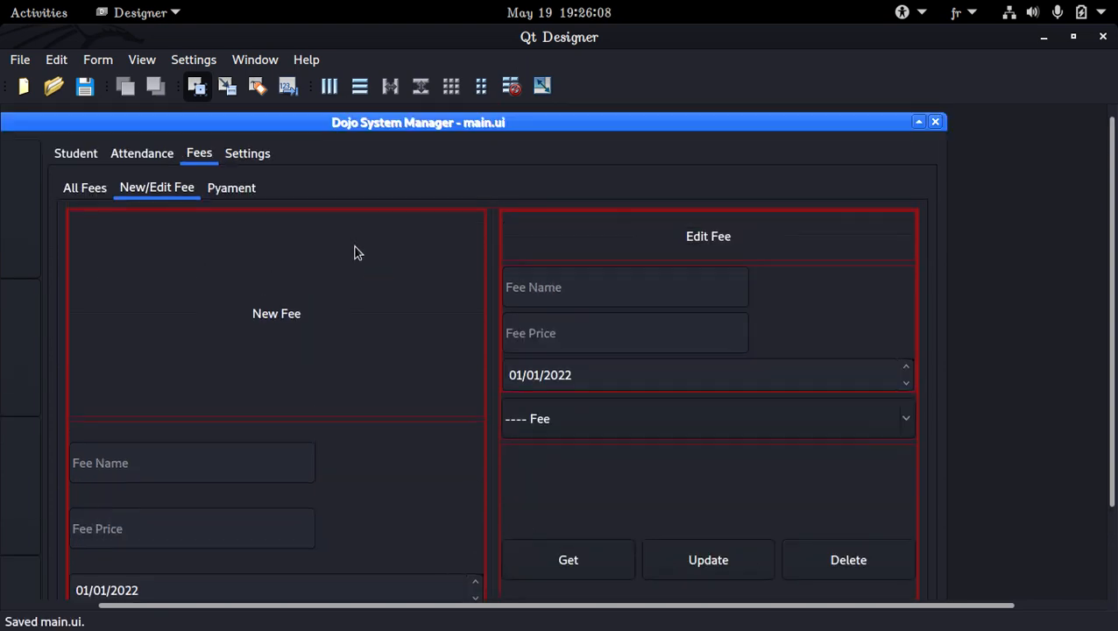
Select the New Fee heading's layout and show the Property Editor.
left_click(320, 260)
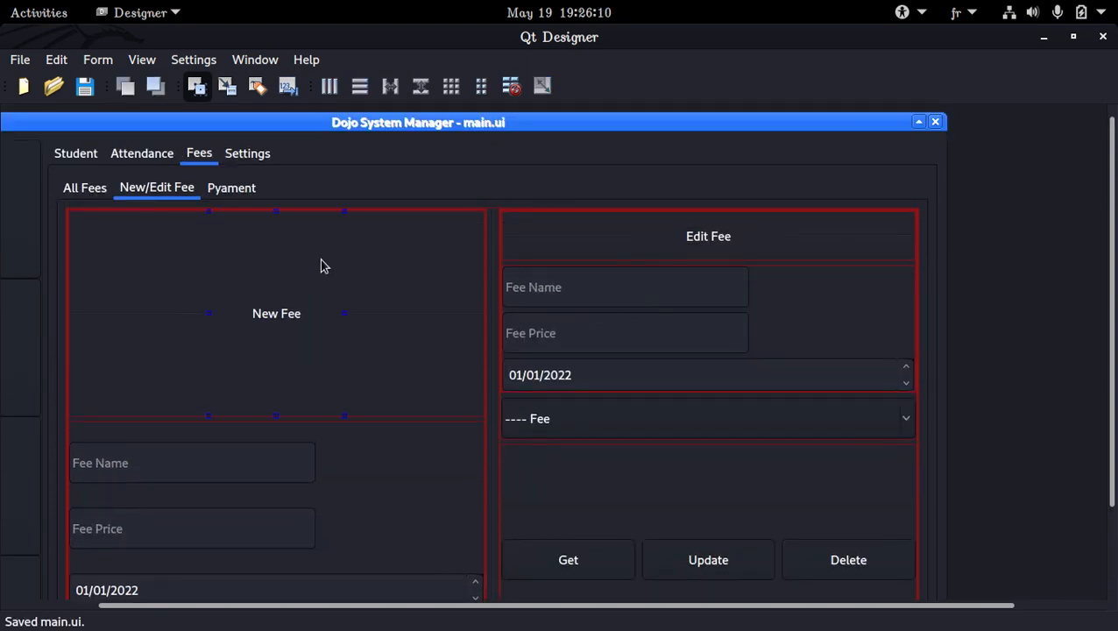
left_click(407, 253)
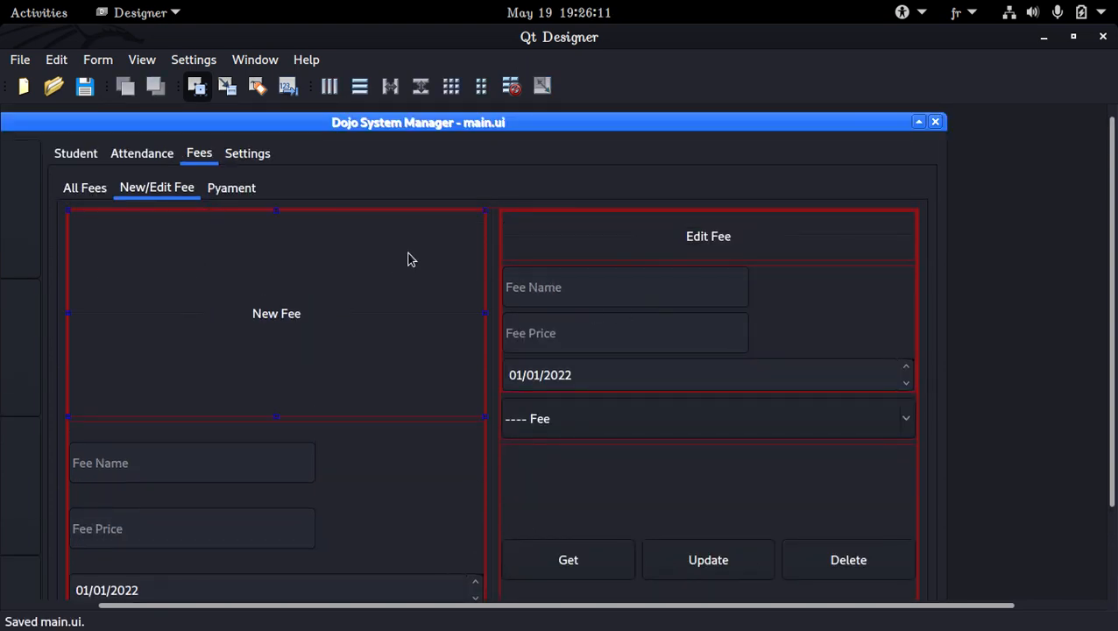
left_click(143, 59)
left_click(205, 144)
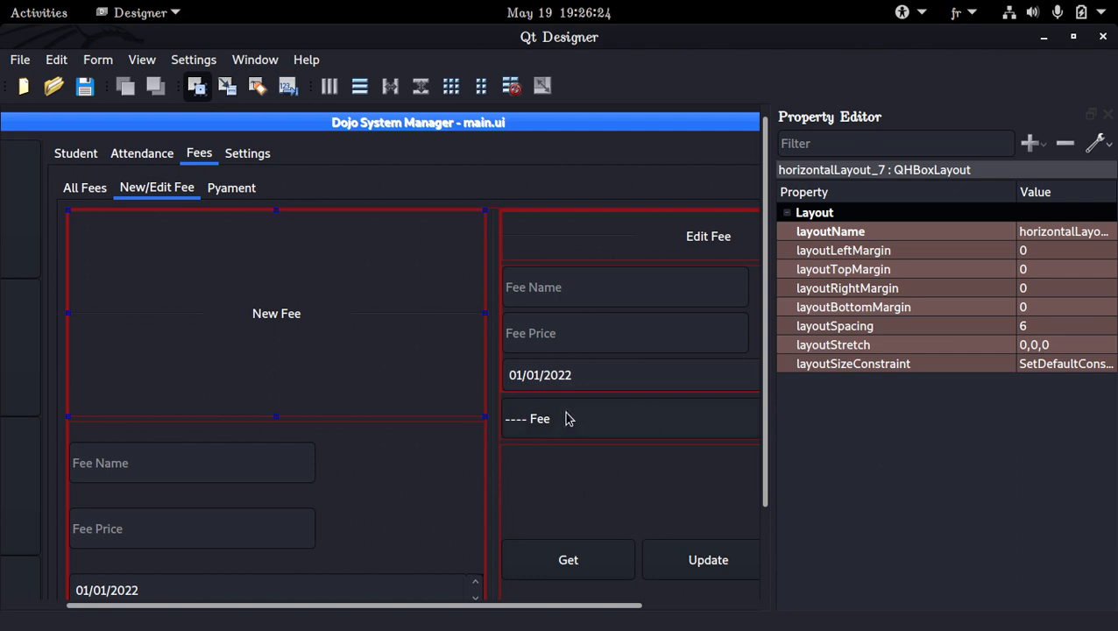
Raise the maximum width of the New Fee area's Fee Name and Fee Price fields to 16777215.
scroll(565, 417, "down", 3)
left_click(312, 407)
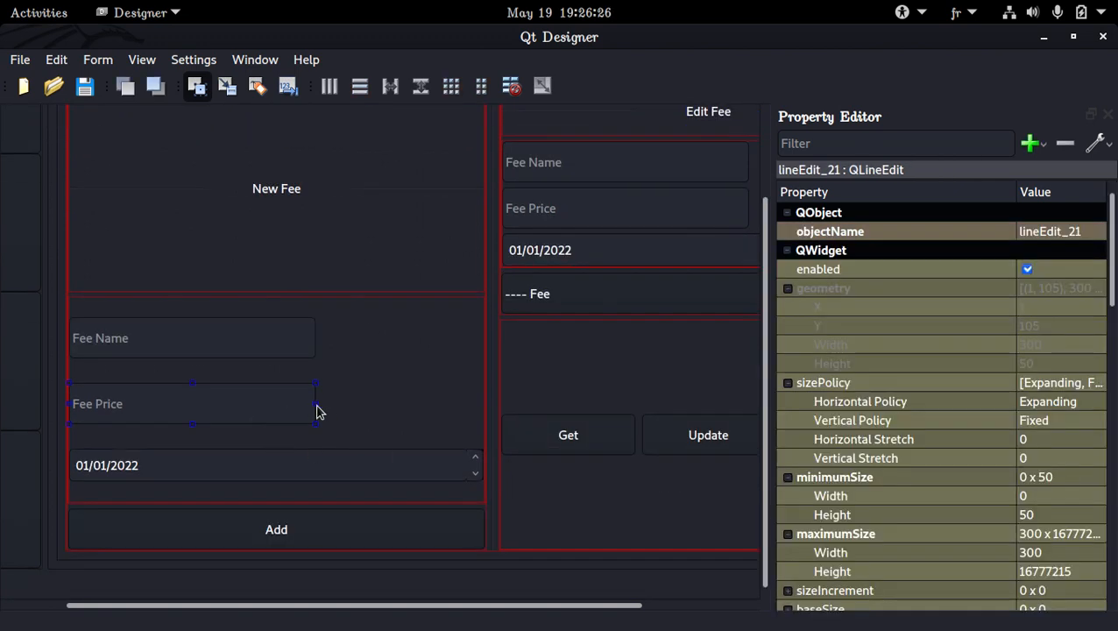
scroll(481, 398, "up", 3)
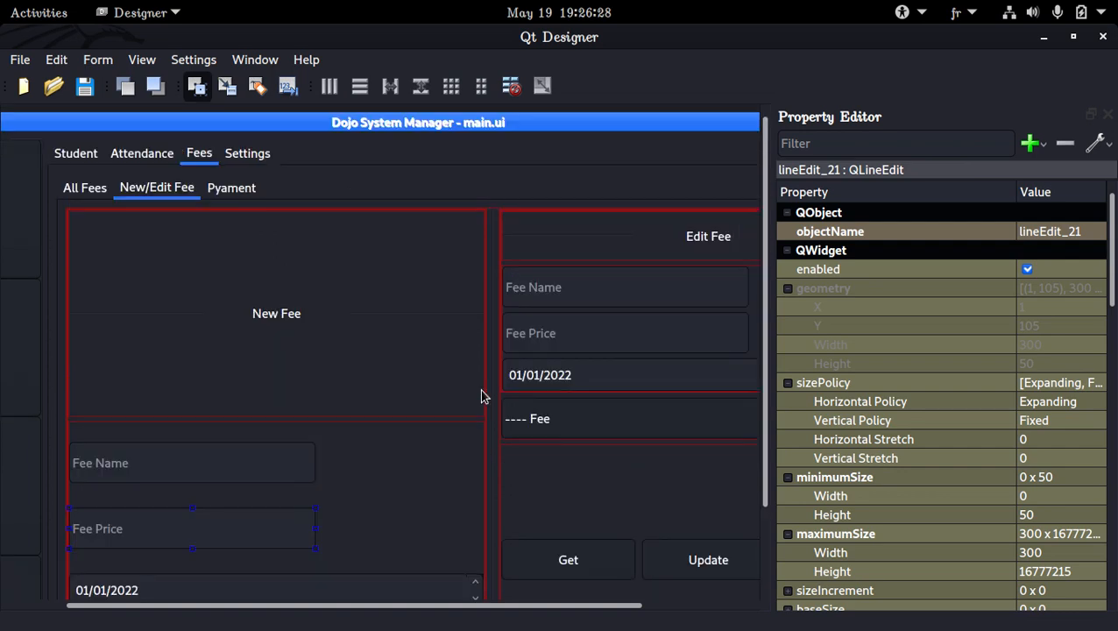
scroll(481, 396, "down", 3)
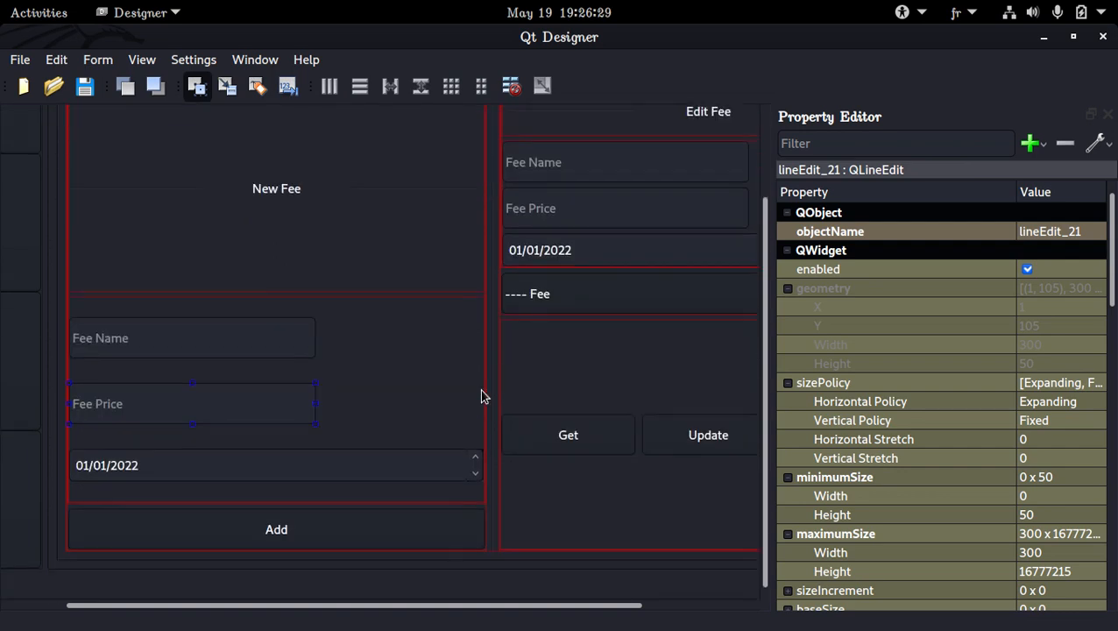
left_click(372, 478)
left_click(242, 348)
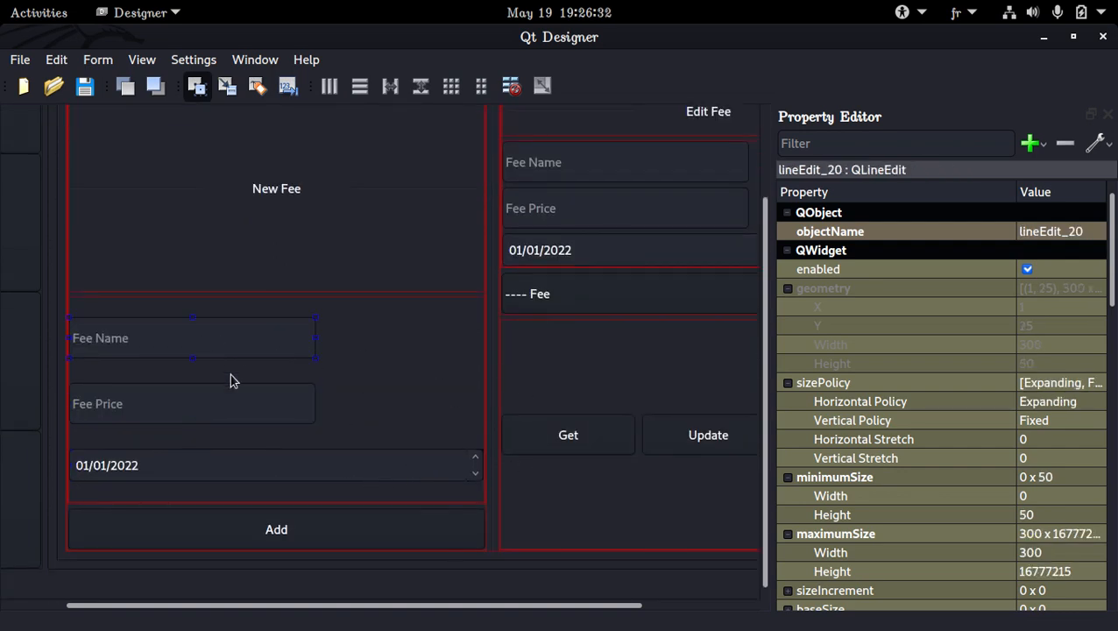
left_click(233, 402, "ctrl")
left_click(242, 348)
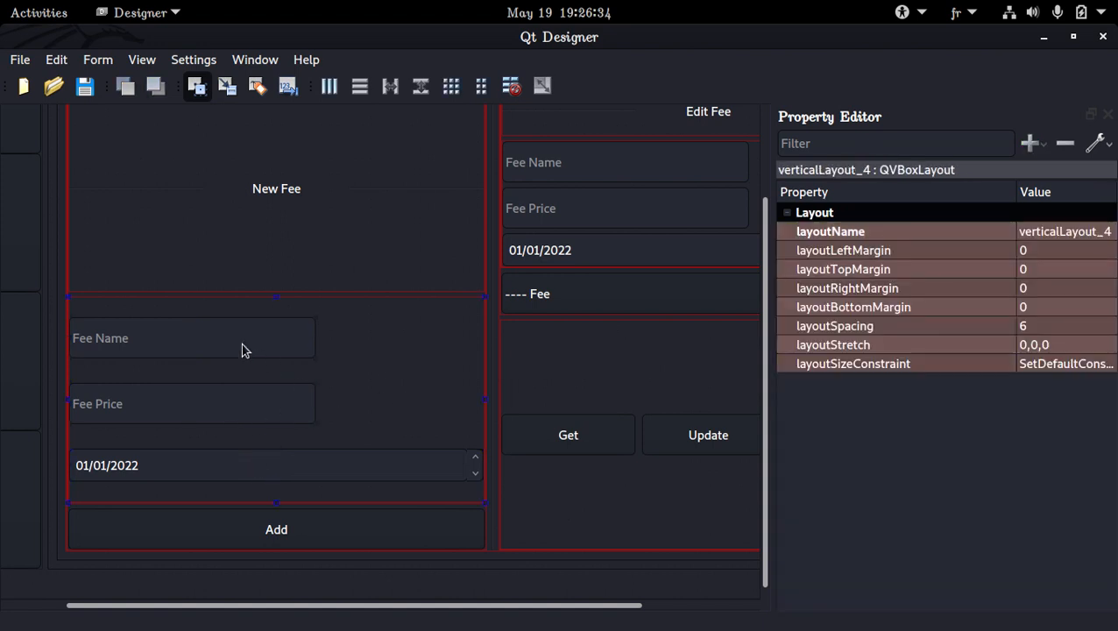
left_click(227, 417)
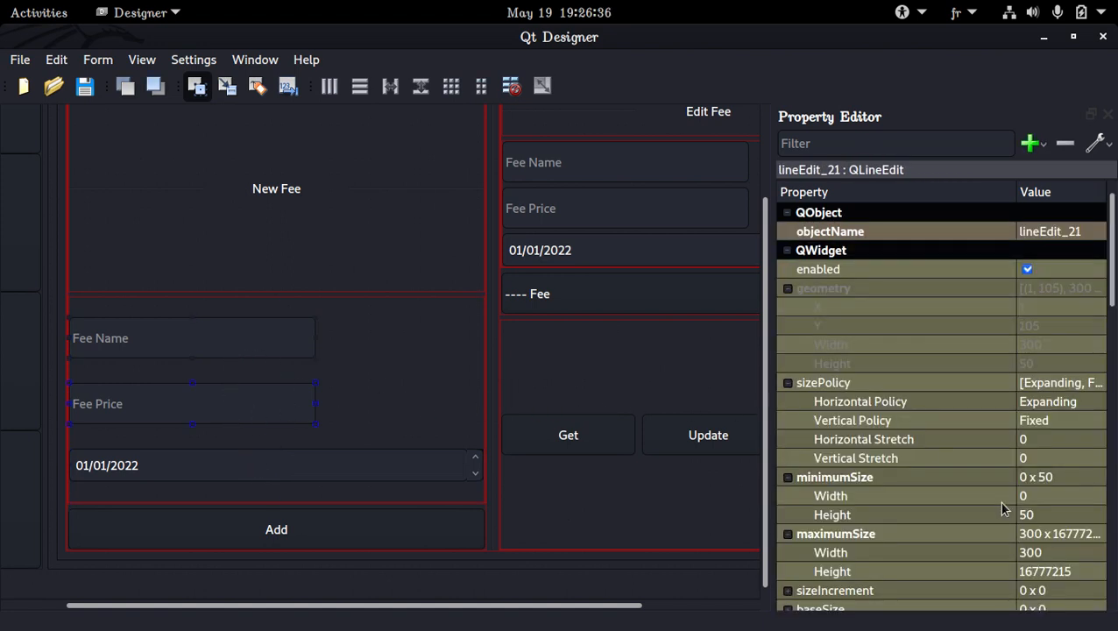
left_click(1049, 551)
type("999")
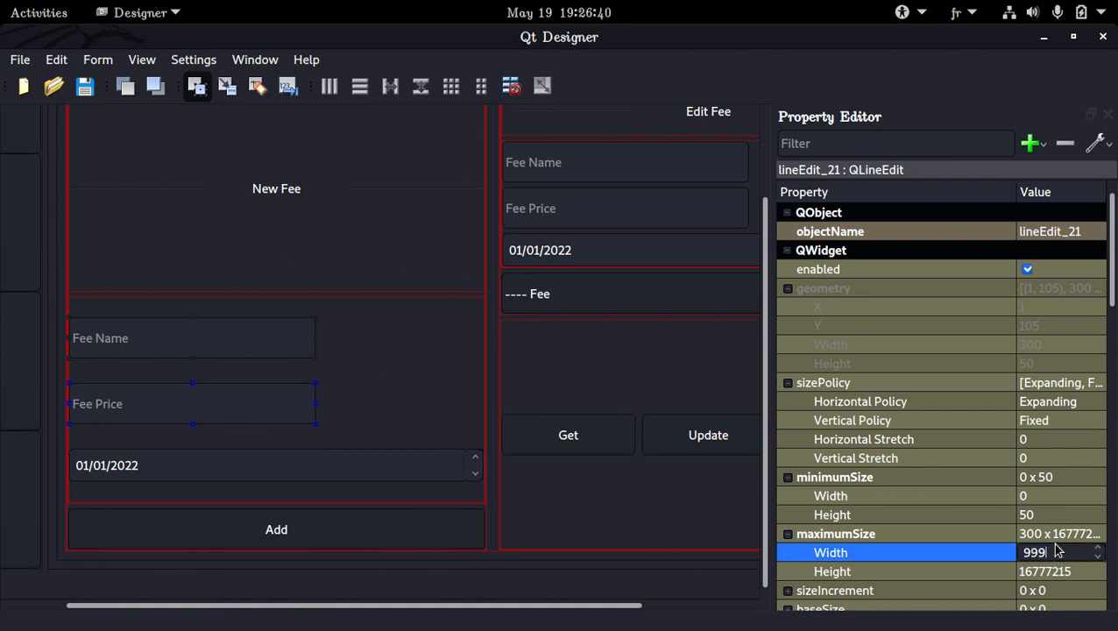
type("9999999")
key("Return")
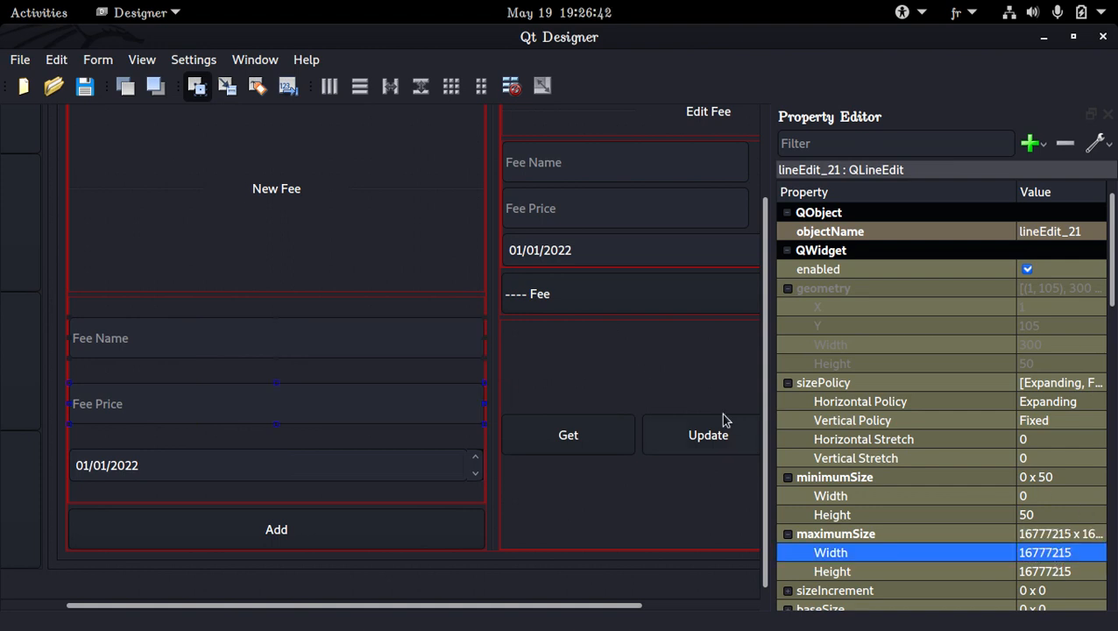
Set the maximum width of the New Fee area's Fee Name, Fee Price and date fields to 480.
left_click(356, 474)
left_click(341, 410)
left_click(343, 344)
left_click(307, 400)
left_click(307, 465)
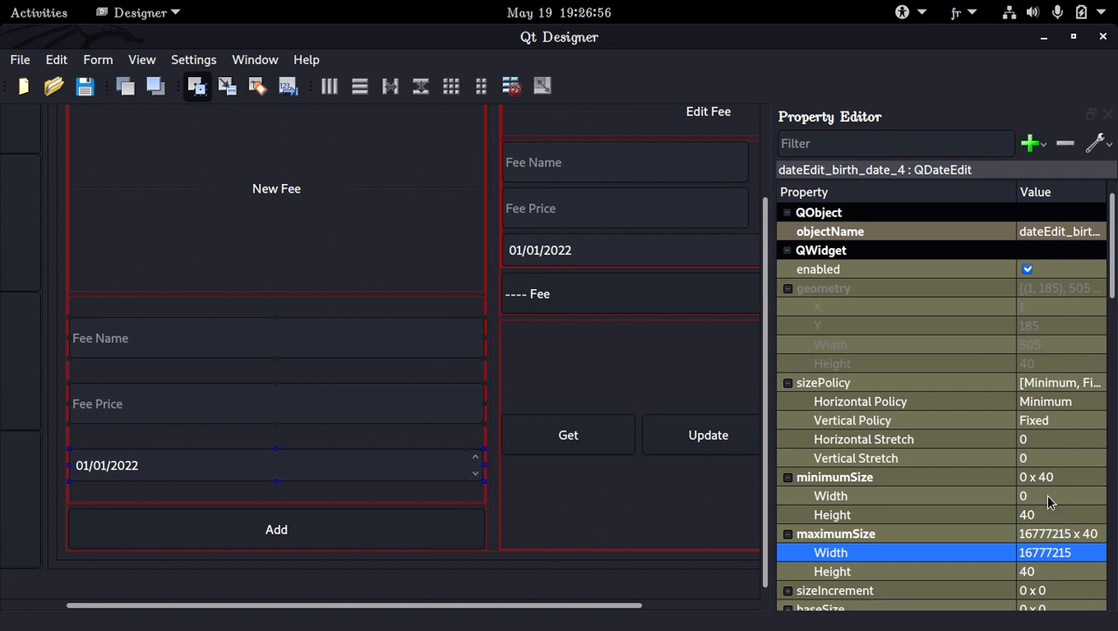
left_click(1068, 549)
type("480")
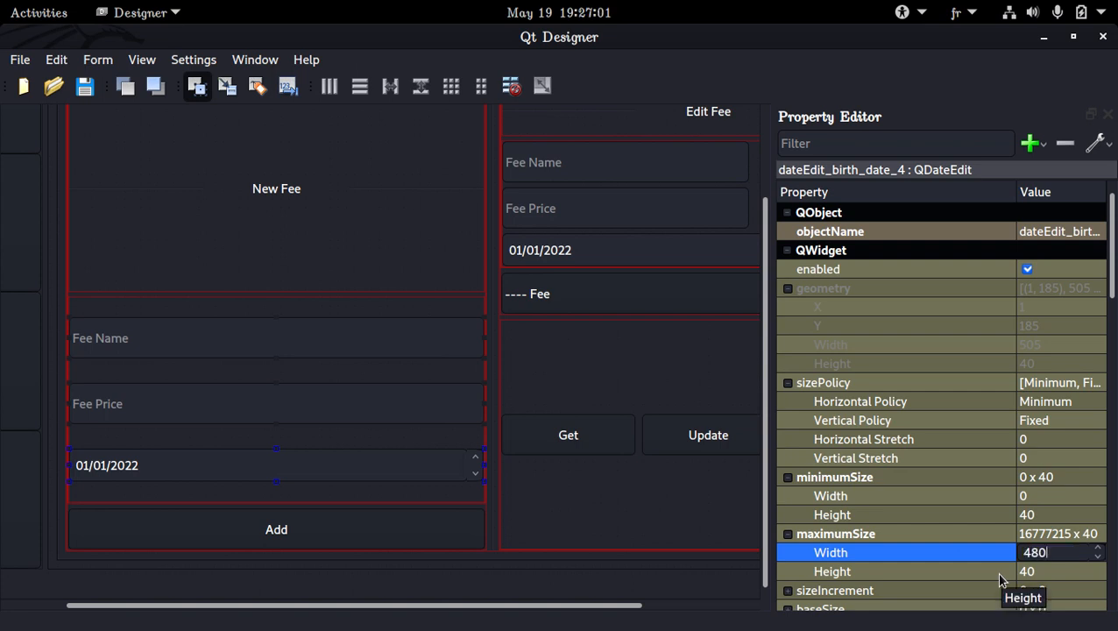
key("Return")
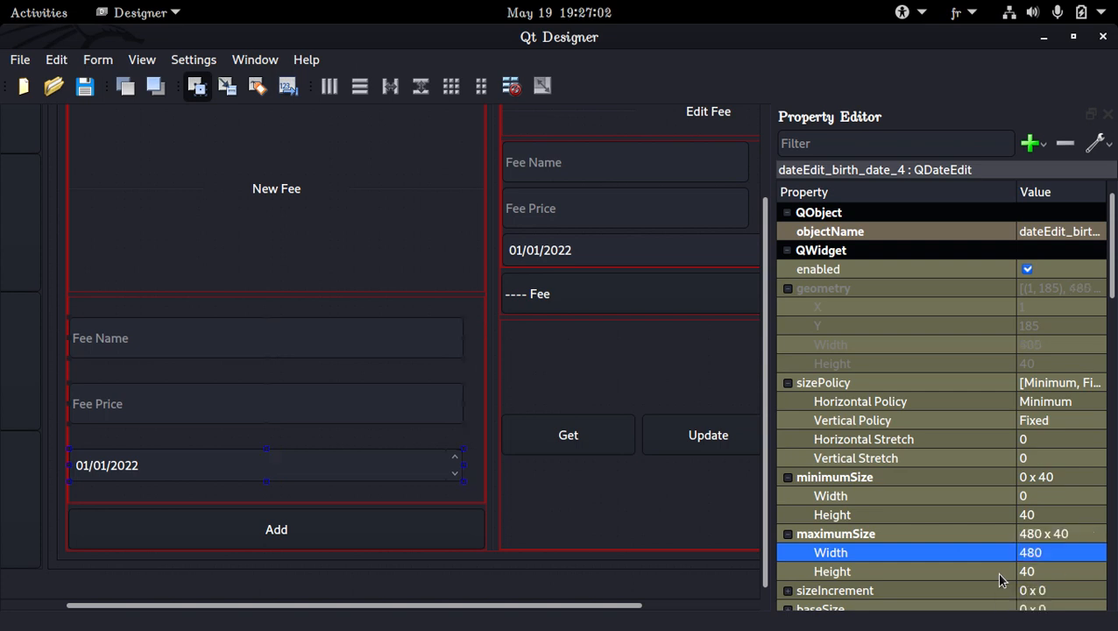
Raise the maximum width of the New Fee area's Fee Name, Fee Price and date fields to 16777215.
left_click(1043, 557)
type("16777215")
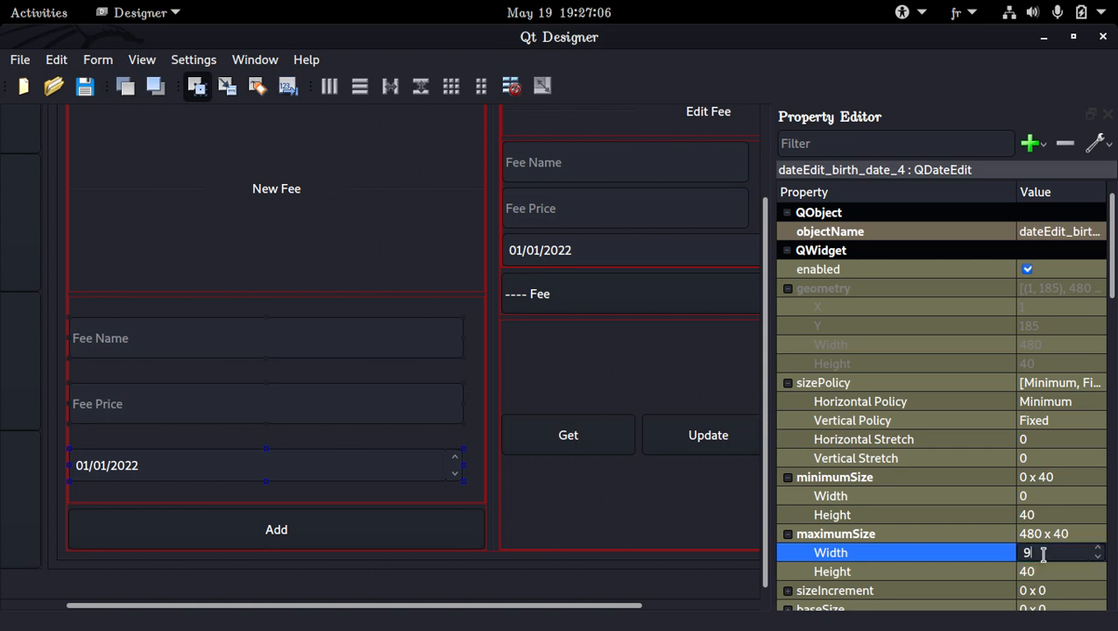
key("Return")
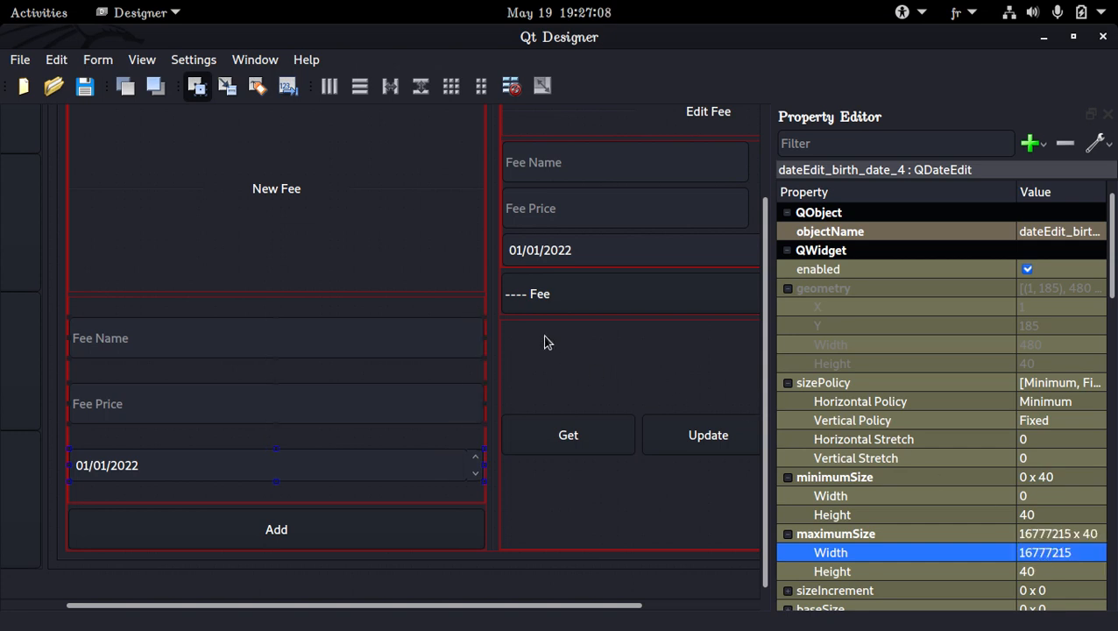
Raise the maximum width of the Edit Fee area's Fee Name and Fee Price fields to 16777215 and save the form.
left_click(359, 287)
left_click(613, 167)
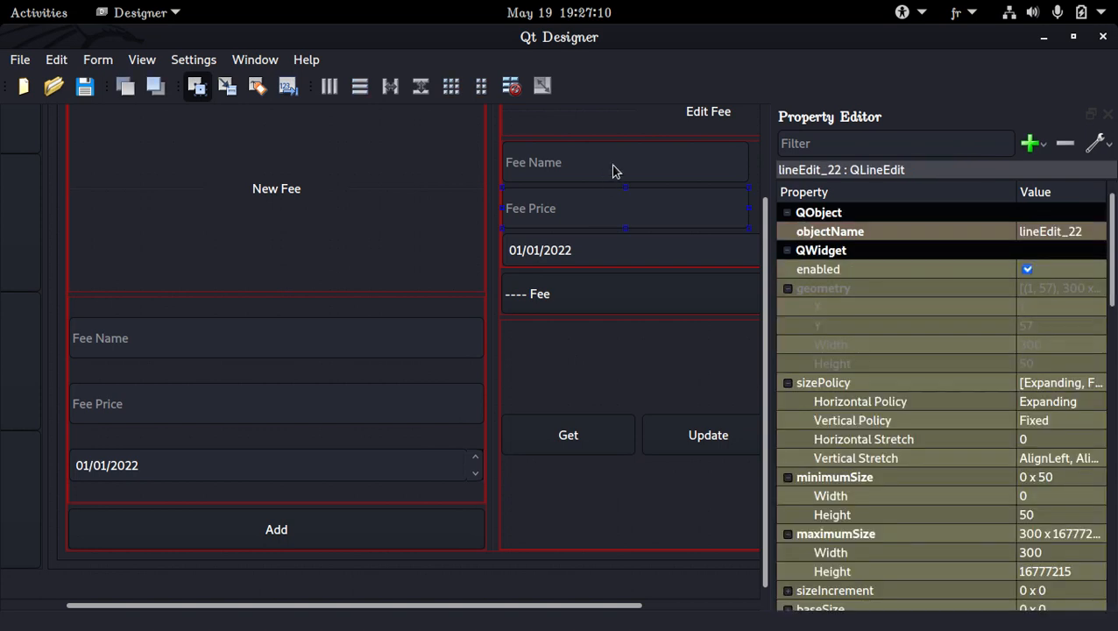
scroll(981, 453, "down", 5)
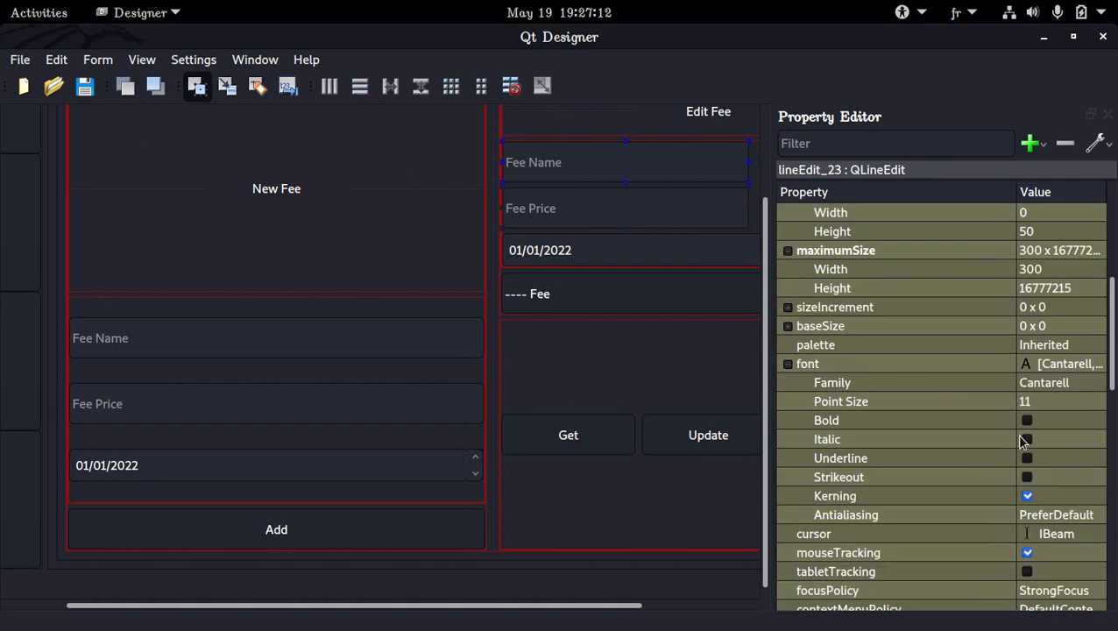
left_click(1038, 270)
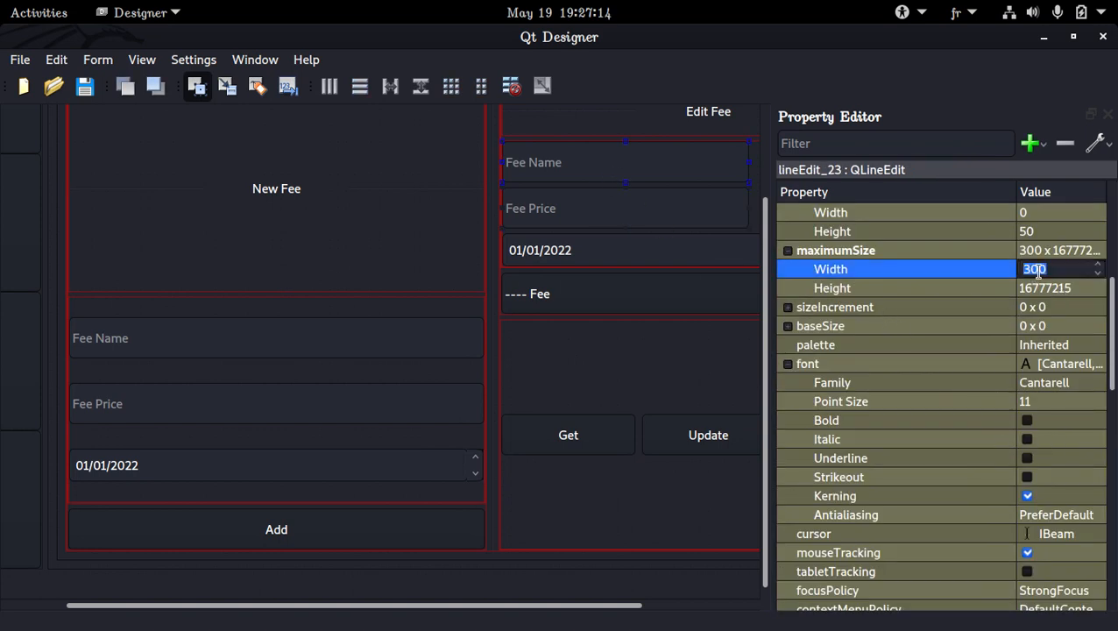
type("999999999")
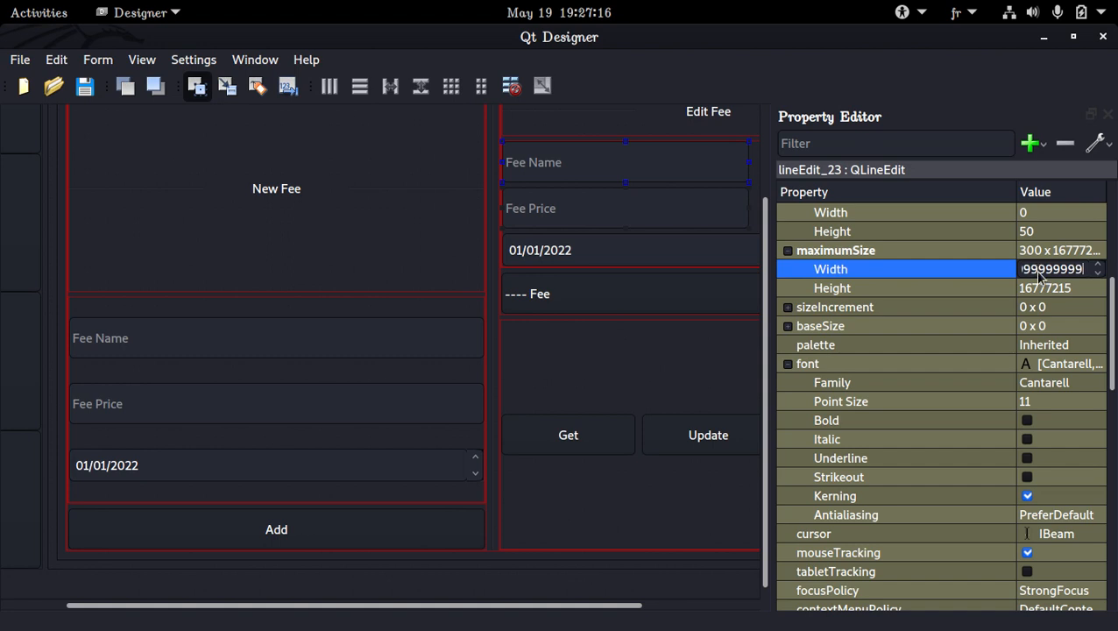
key("Return")
key("ctrl+s")
scroll(630, 308, "up", 3)
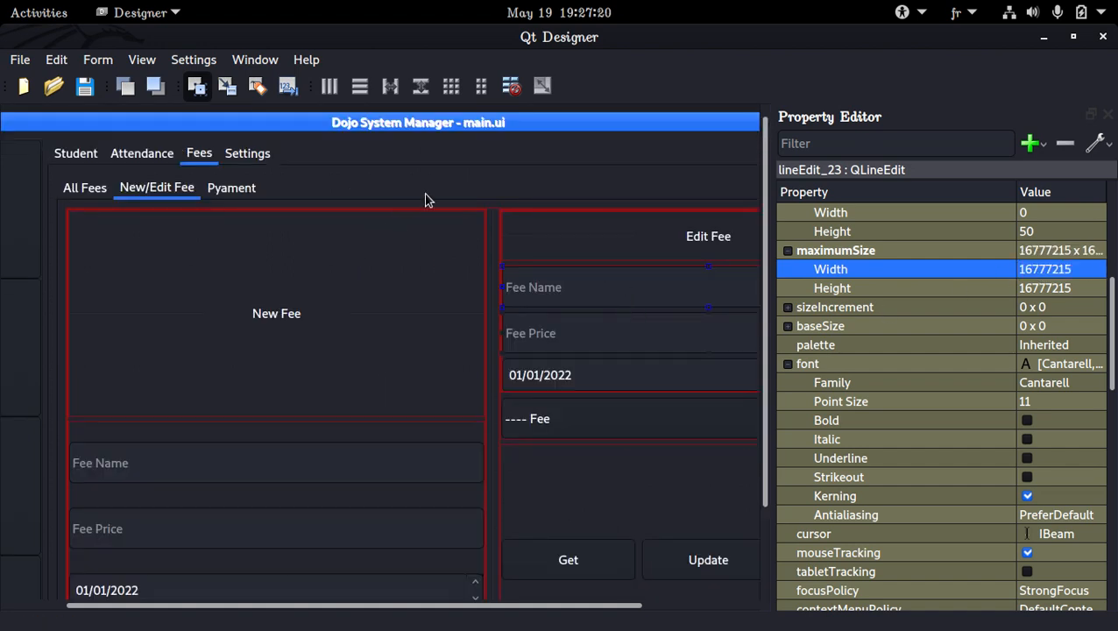
key("ctrl+s")
Close Qt Designer, clear the terminal and run python3 -B index.py.
left_click(1102, 37)
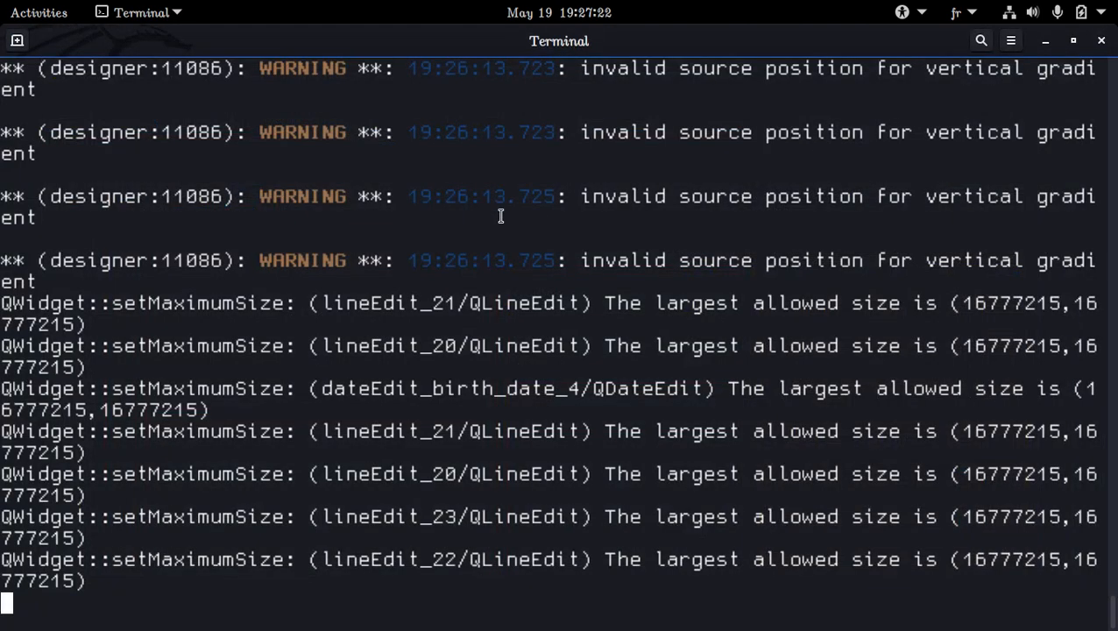
type("clear")
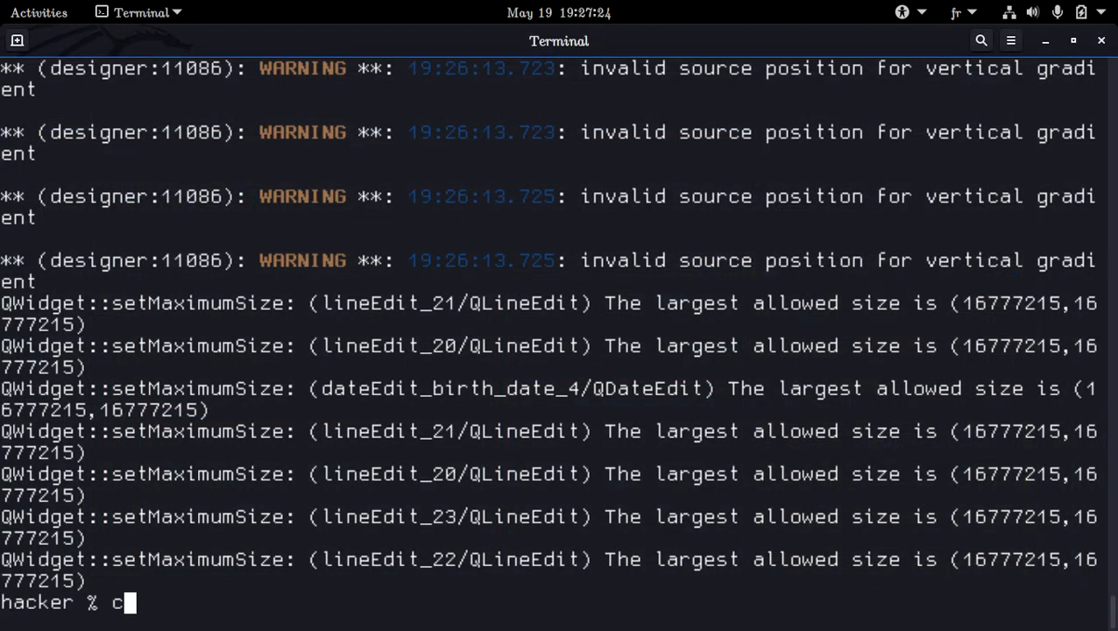
key("Return")
key("Up")
key("Up")
key("Up")
key("Up")
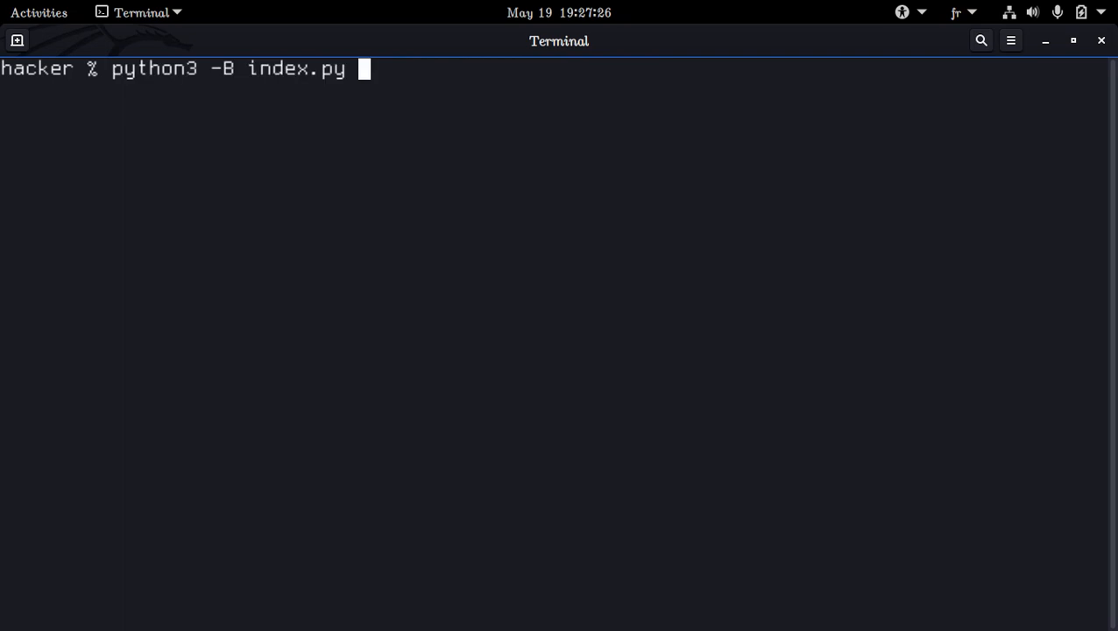
key("Return")
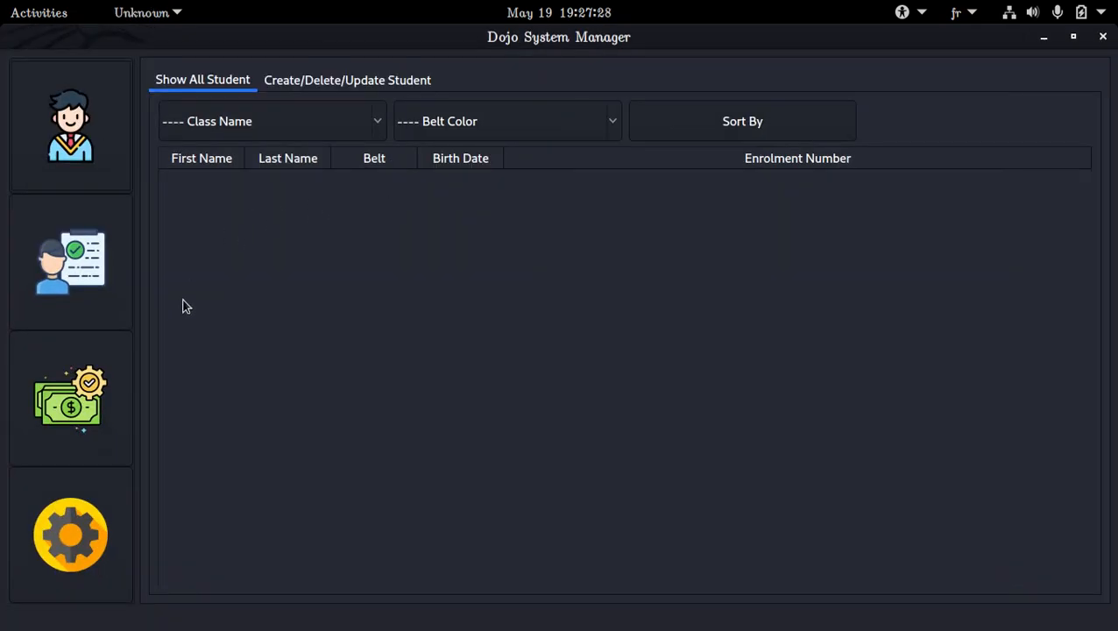
Examine the New/Edit Fee page in the running application's Fees section, including the Edit Fee area's fee selection list.
left_click(101, 378)
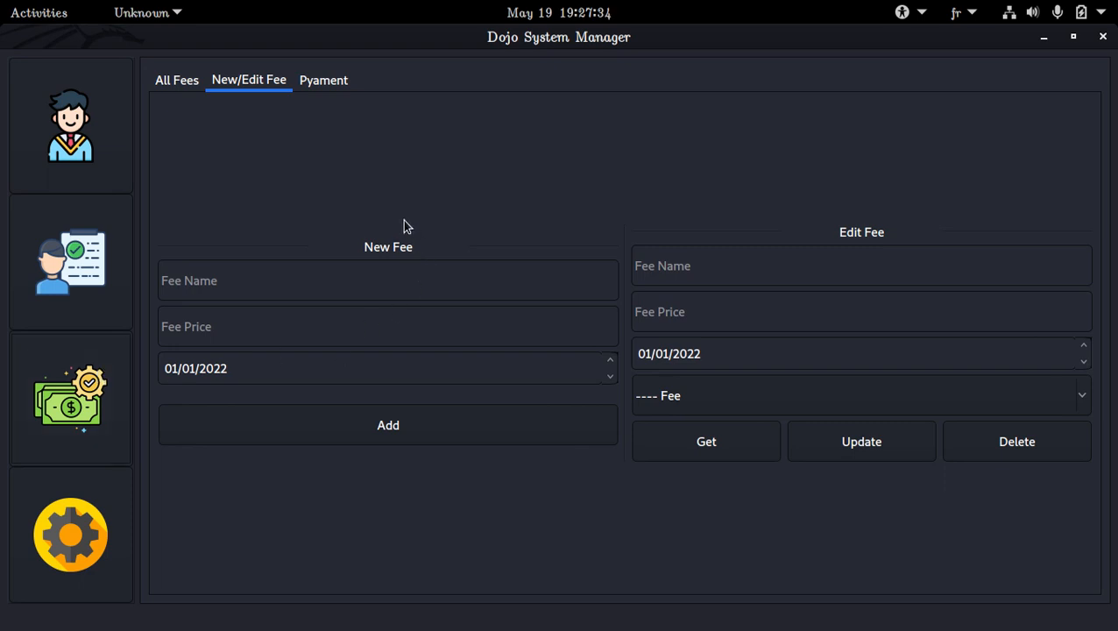
left_click(656, 395)
left_click(665, 393)
Check how the New/Edit Fee page adapts to a narrower and a maximized window, and compare it with the All Fees page.
left_click(1073, 36)
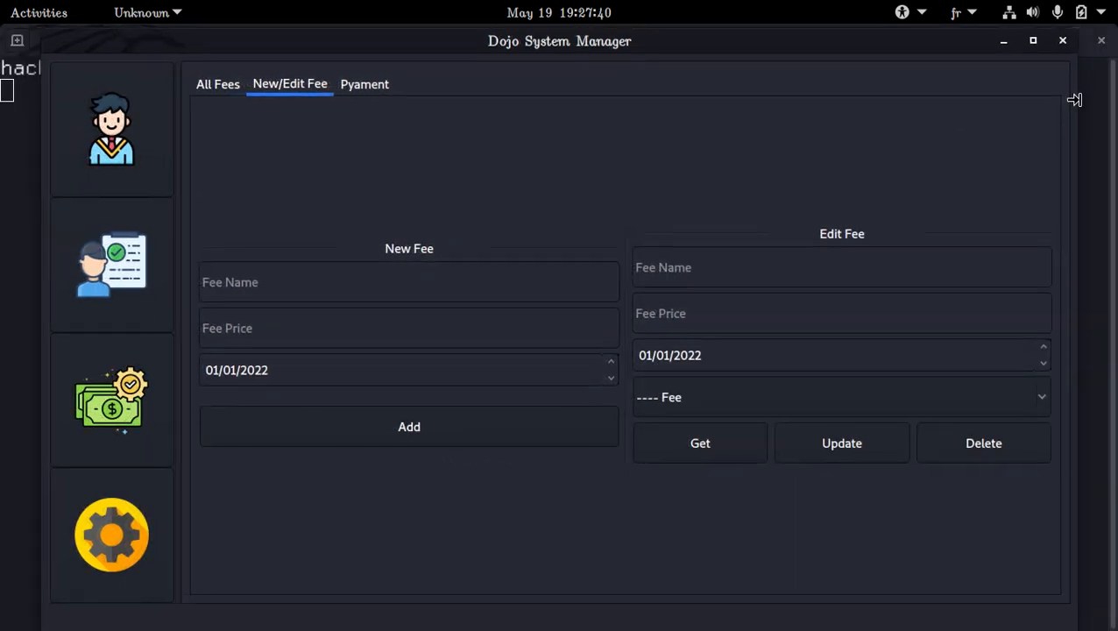
left_click_drag(1074, 99, 919, 137)
double_click(766, 46)
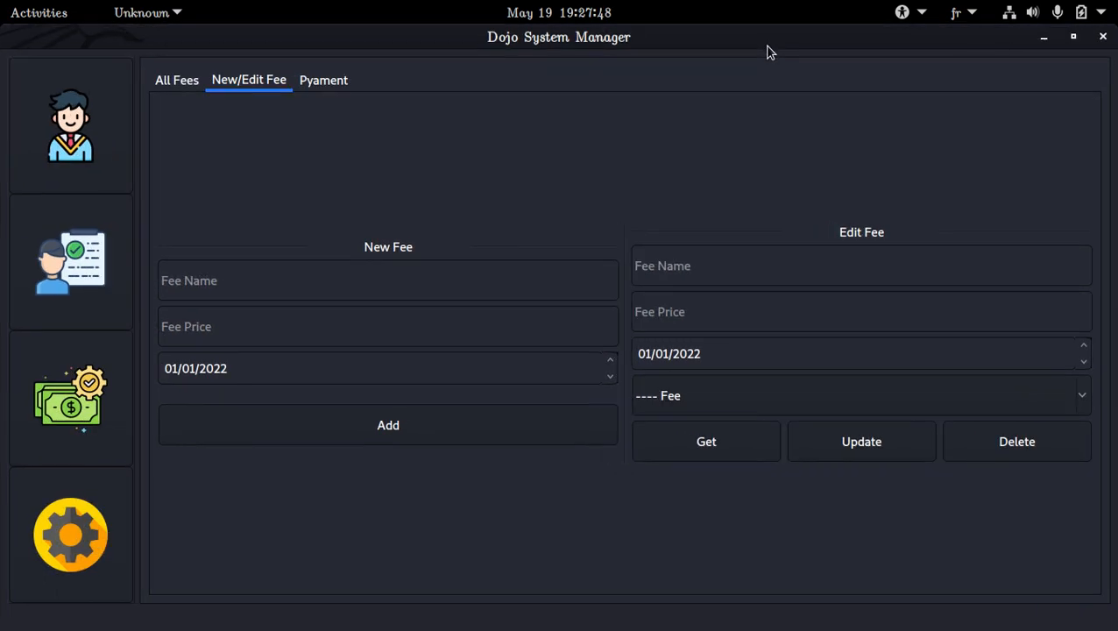
left_click(178, 82)
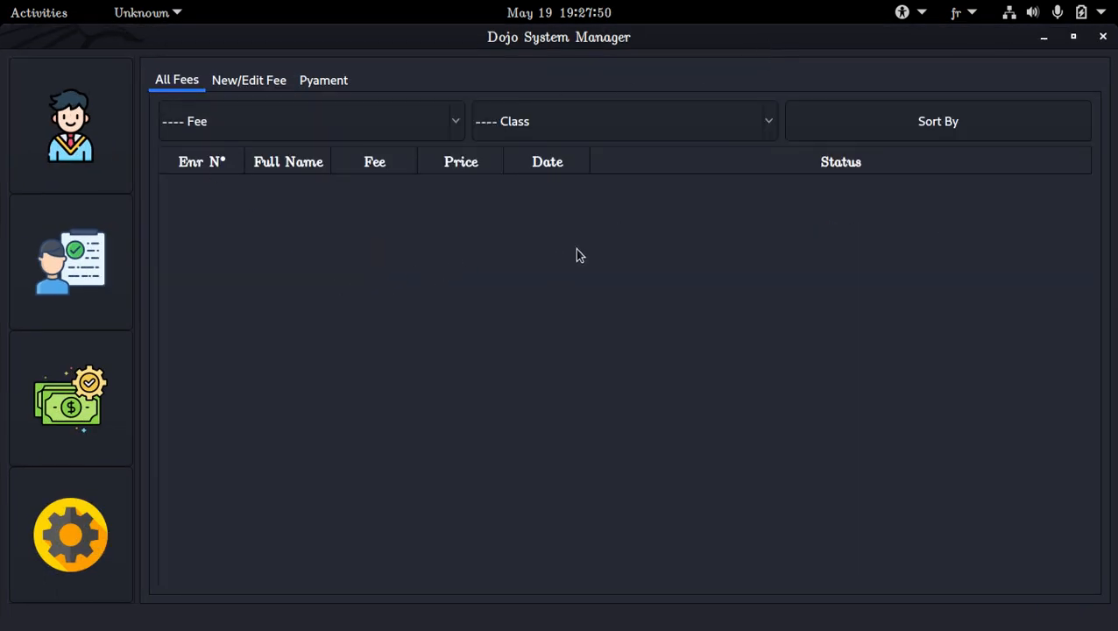
left_click(262, 84)
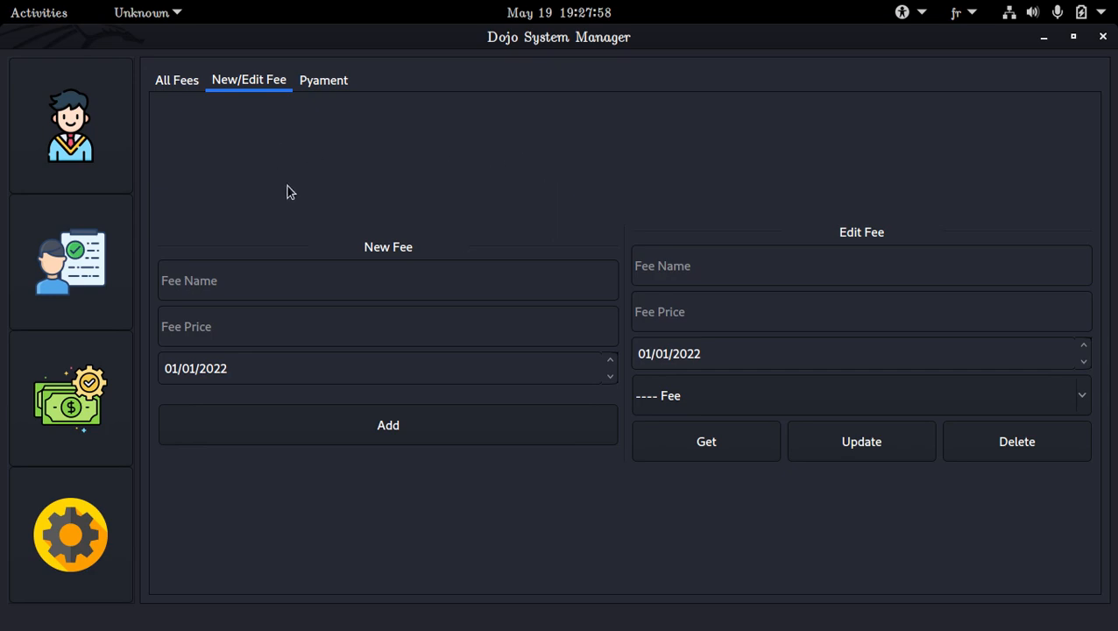
left_click(39, 12)
left_click(143, 194)
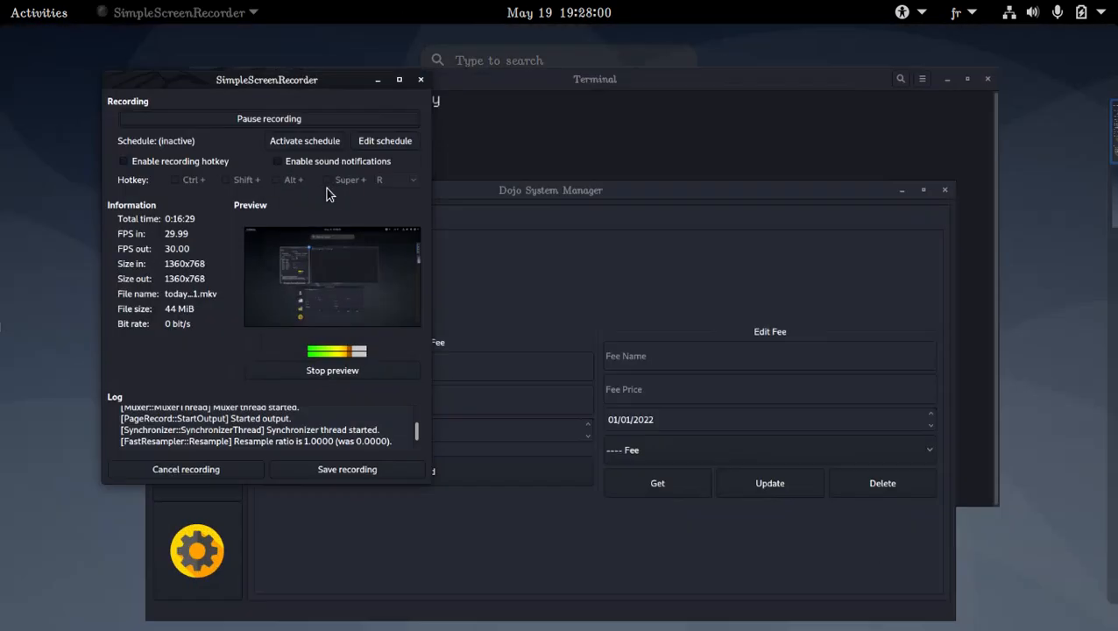